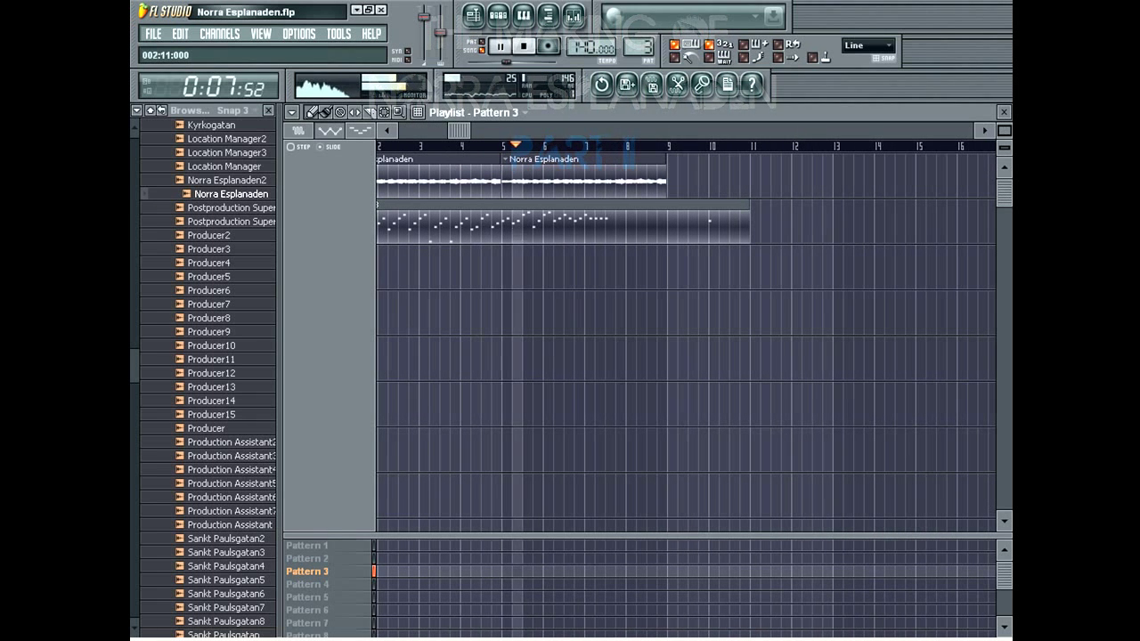
- Lower the D6 note near the start of bar 6 in Pattern 3's Gods Army melody to A5
key("space")
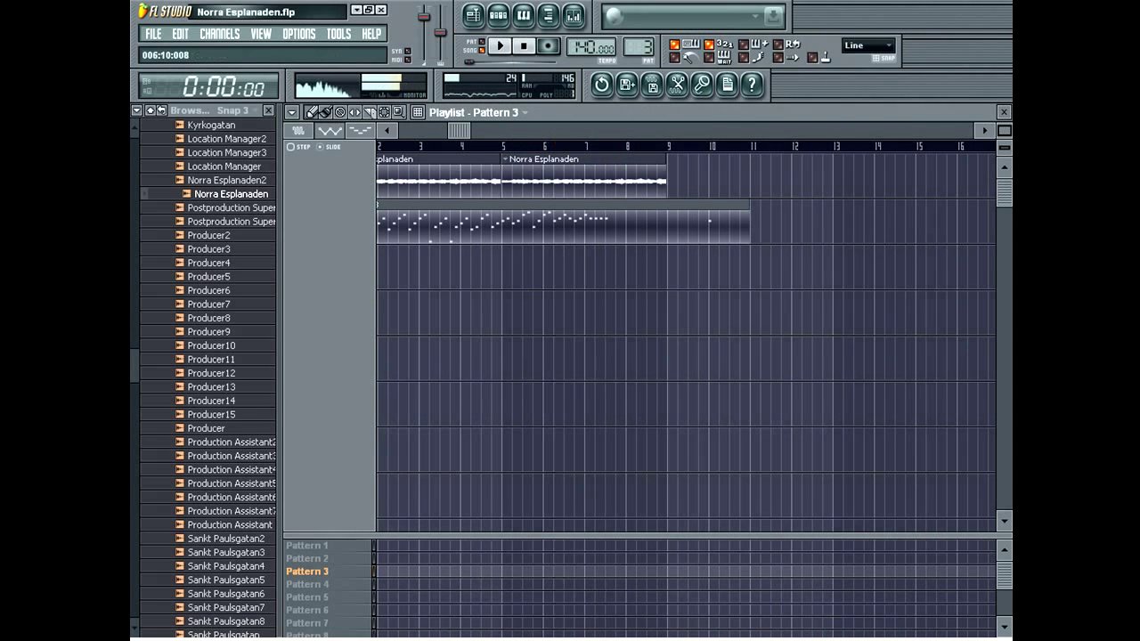
double_click(512, 219)
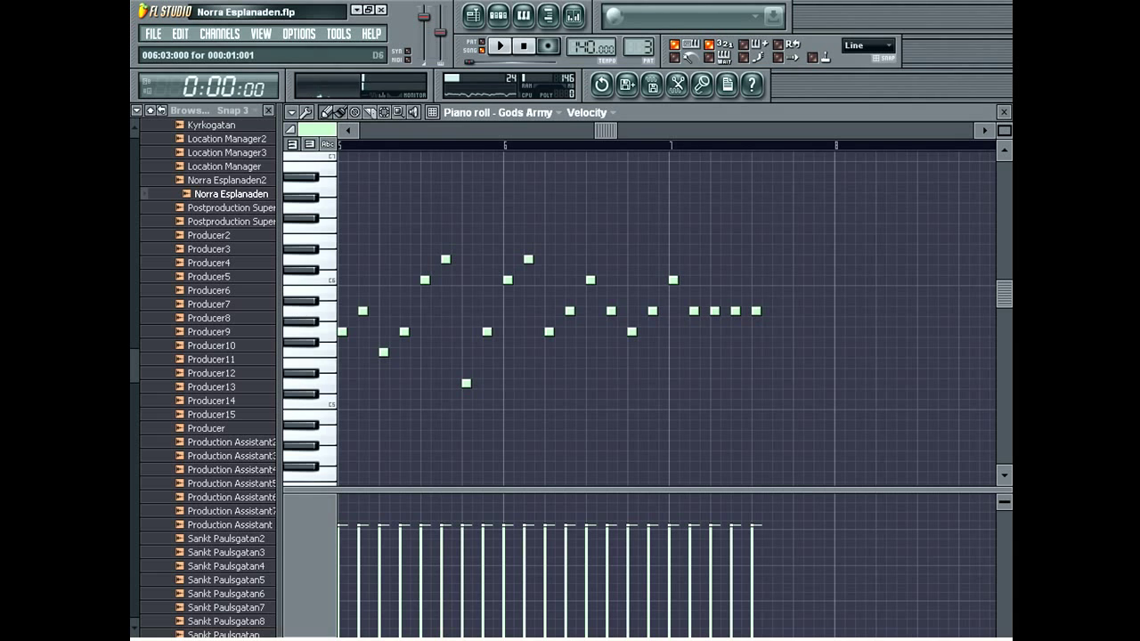
key("F6")
left_click(360, 304)
left_click(359, 305)
key("space")
key("F6")
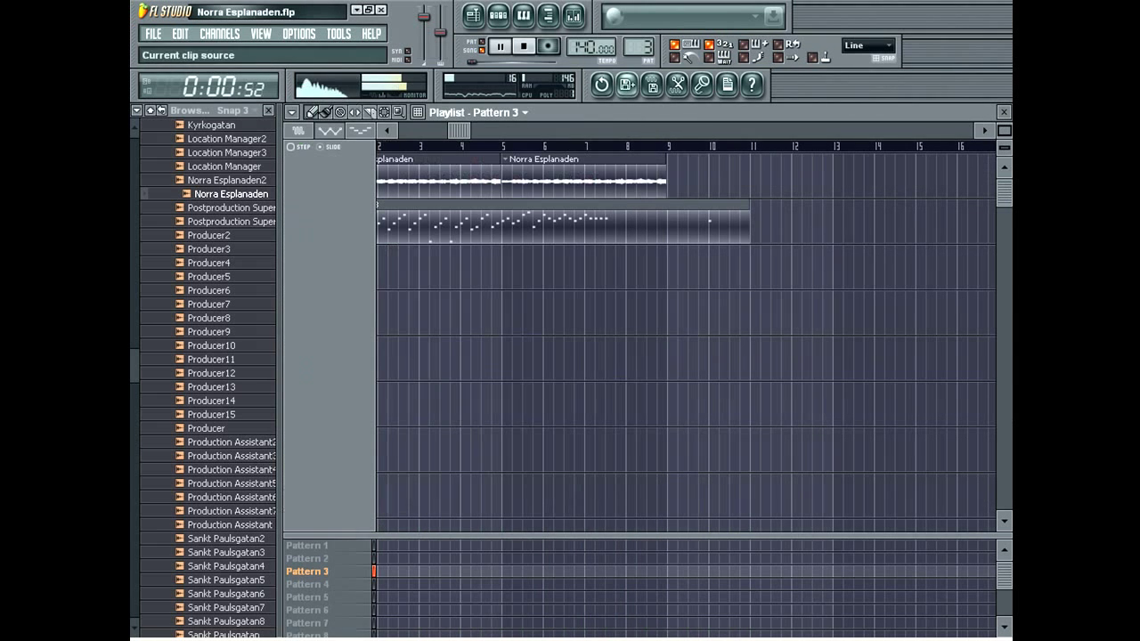
- Replay the arrangement from around bar 5 and raise the second note of bar 7 in the melody to D6
left_click(482, 146)
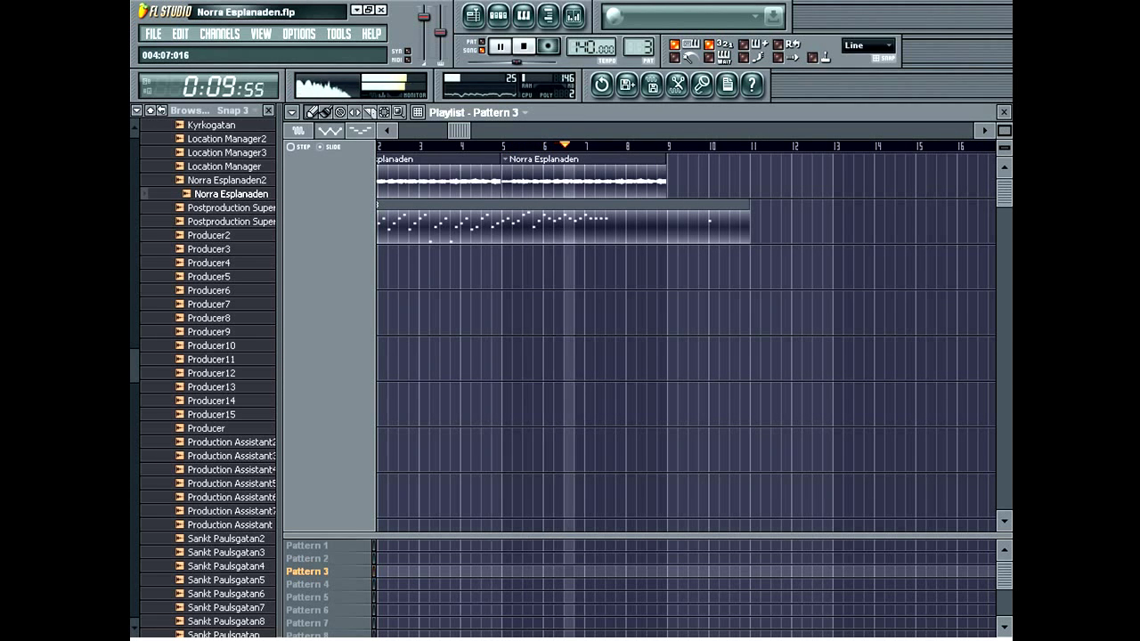
left_click(534, 145)
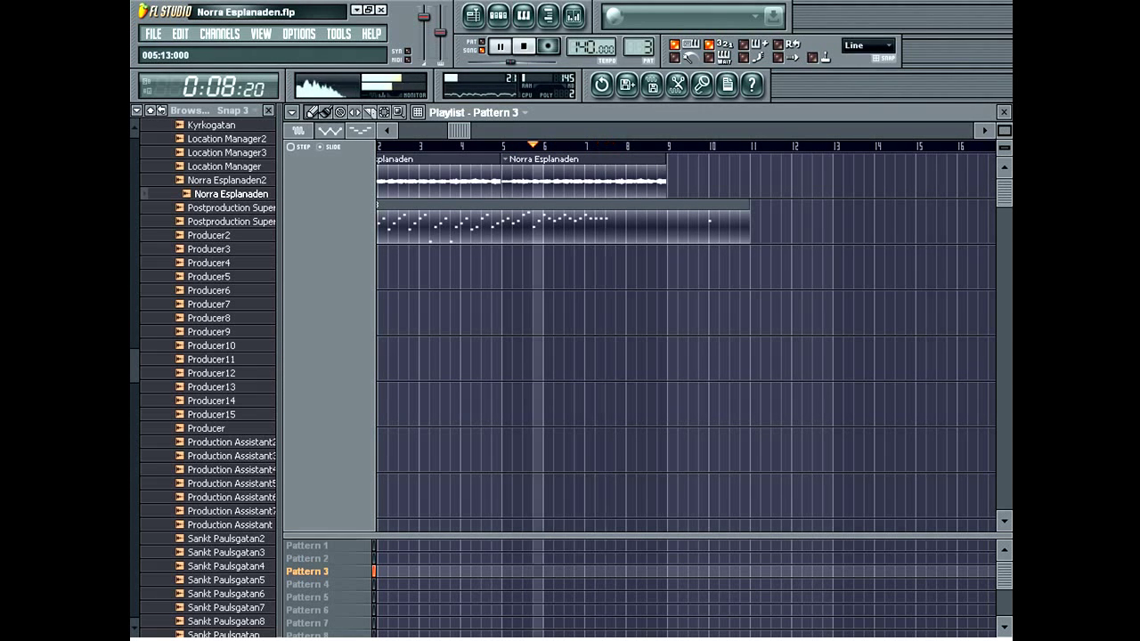
left_click(513, 145)
key("F7")
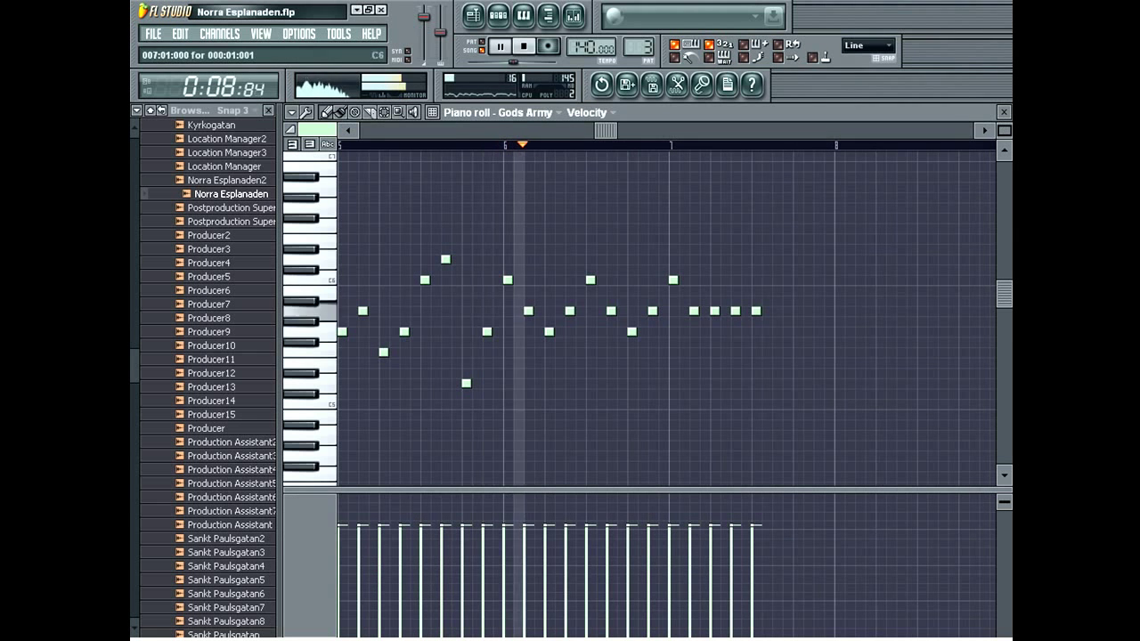
mouse_move(673, 259)
left_mouse_down()
mouse_move(683, 279)
mouse_move(673, 279)
mouse_move(693, 259)
left_mouse_up()
key("space")
key("space")
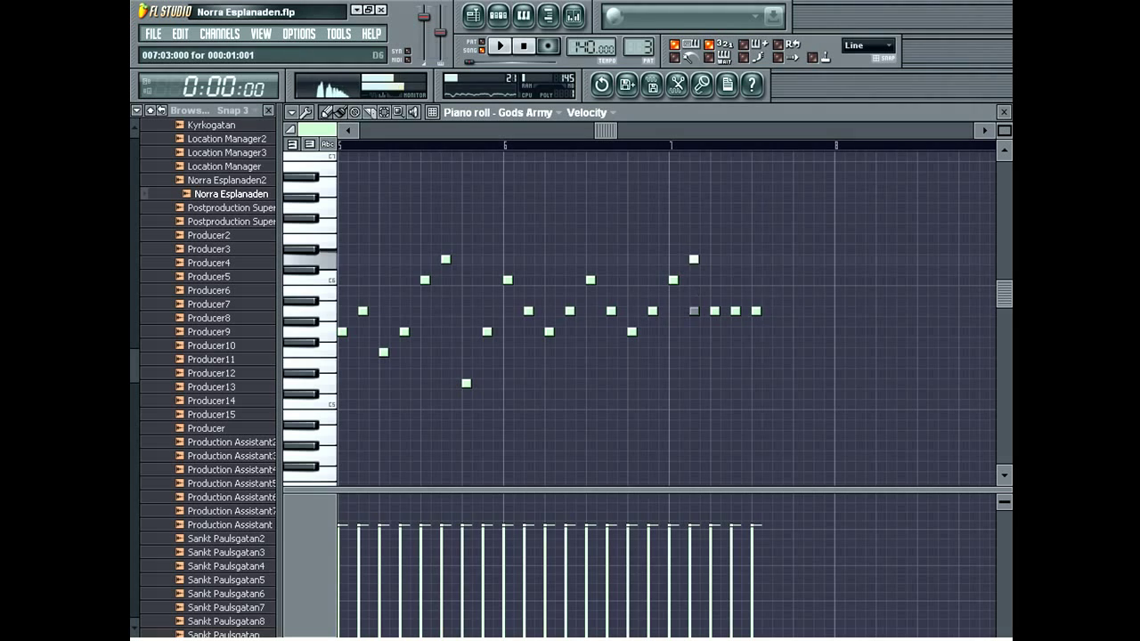
- Replay the arrangement from bar 6 and select a loop range from bar 6 into bar 12
key("F5")
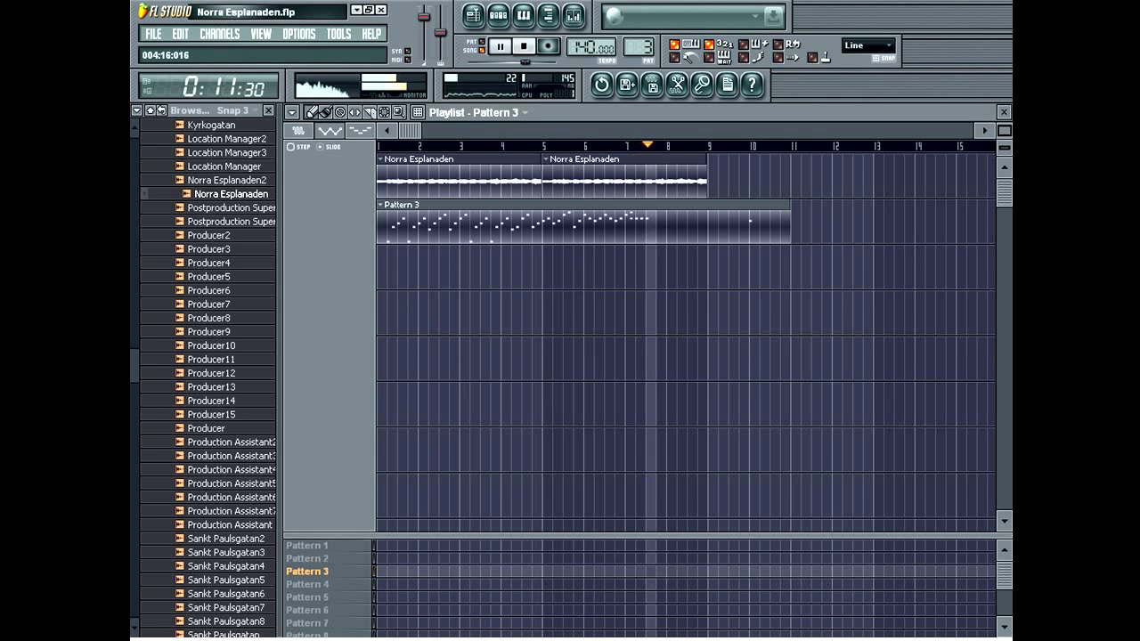
left_click(584, 145)
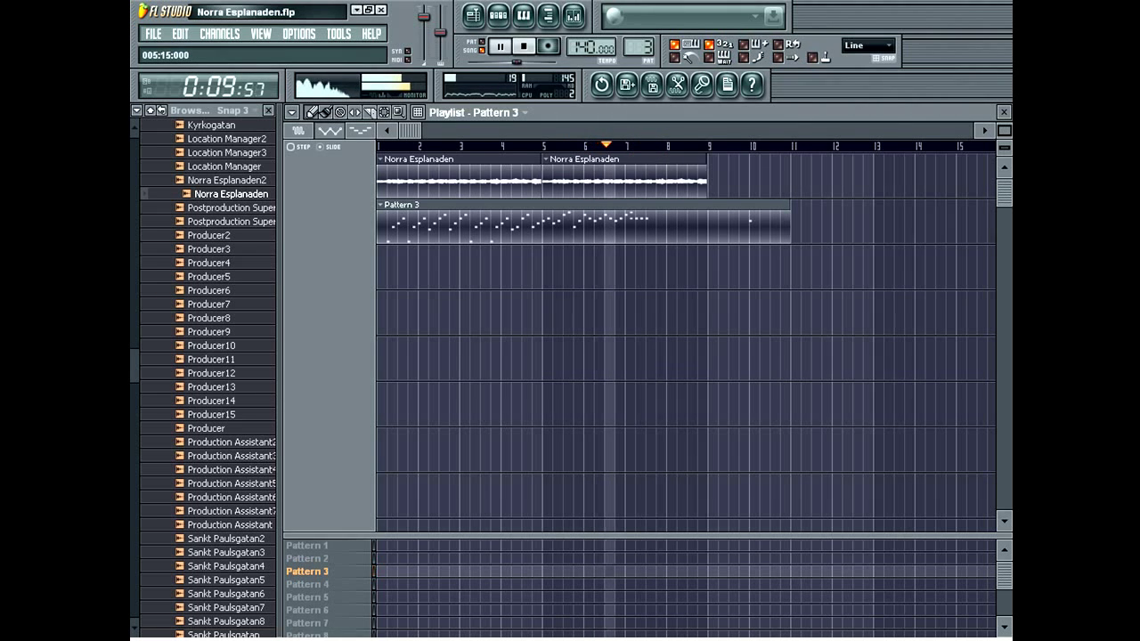
double_click(584, 145)
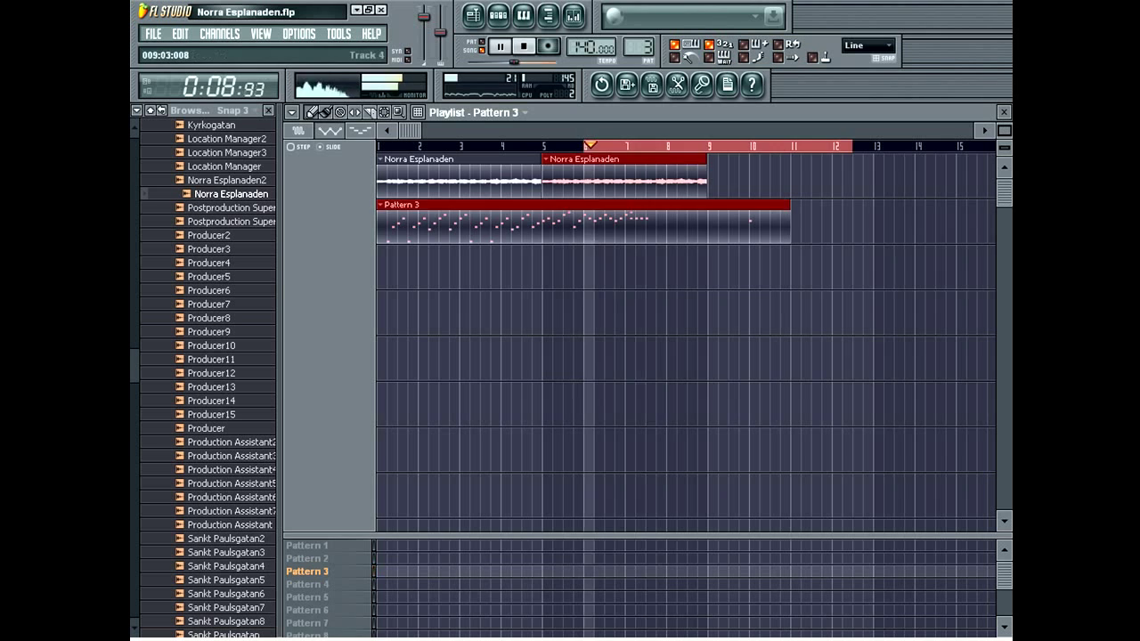
- In bar 7 of the melody, lower the third note to G5, raise the fifth to C6 and add an A5 after it
double_click(579, 226)
key("space")
left_click_drag(714, 311, 714, 331)
left_click(756, 310)
left_click(755, 279)
left_click(787, 311)
key("space")
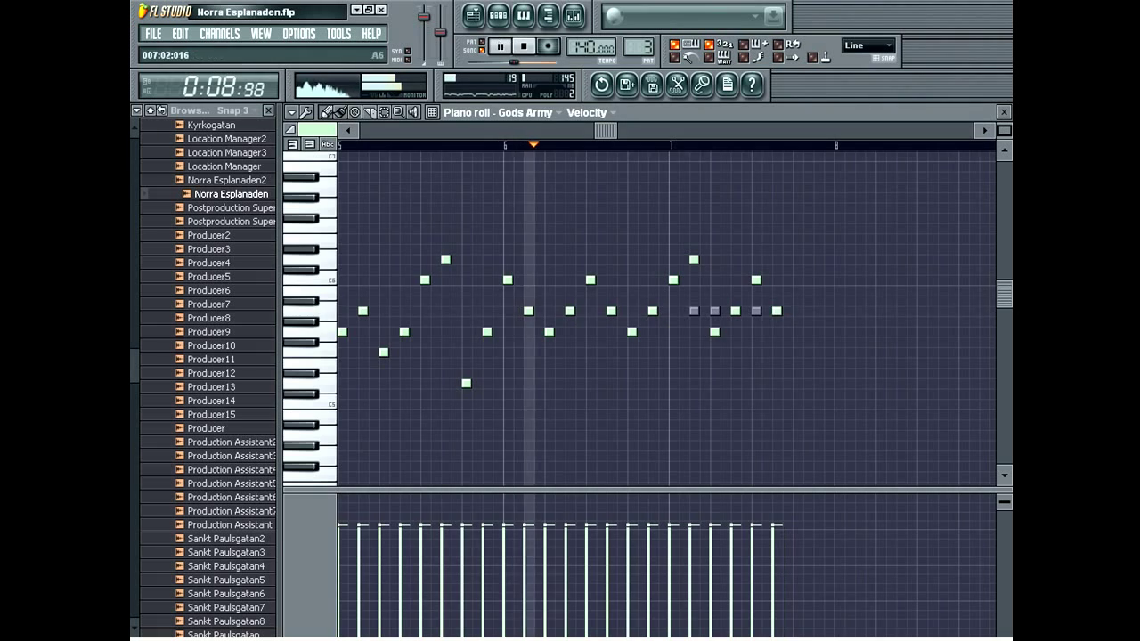
- Clear the loop range and add three evenly spaced A5 notes from the end of bar 7 to the start of bar 8
key("F5")
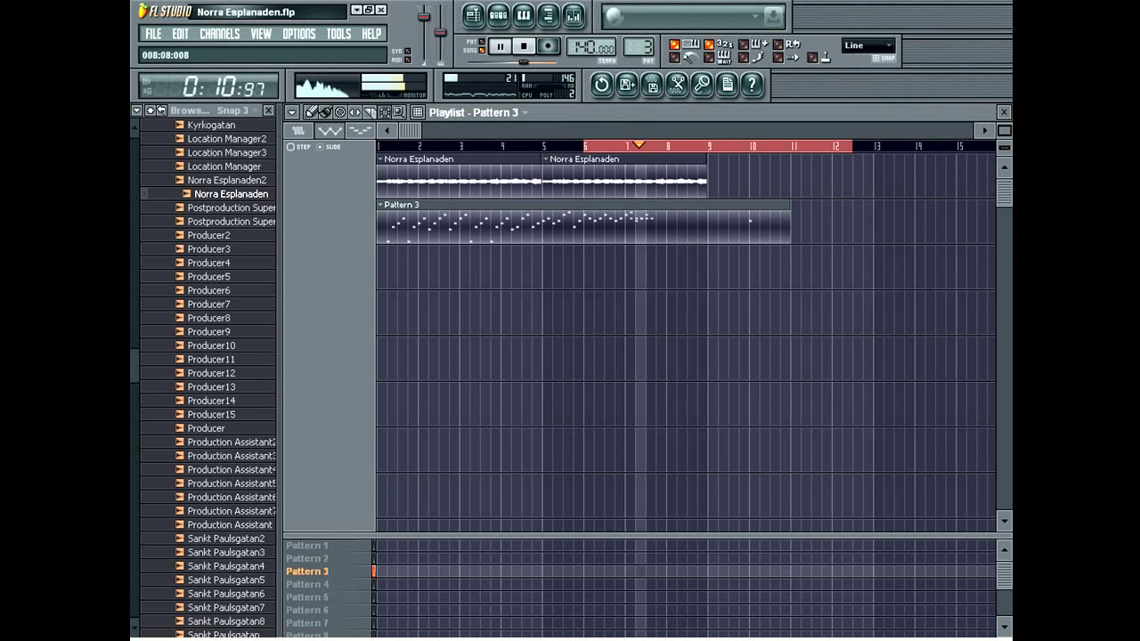
key("ctrl+d")
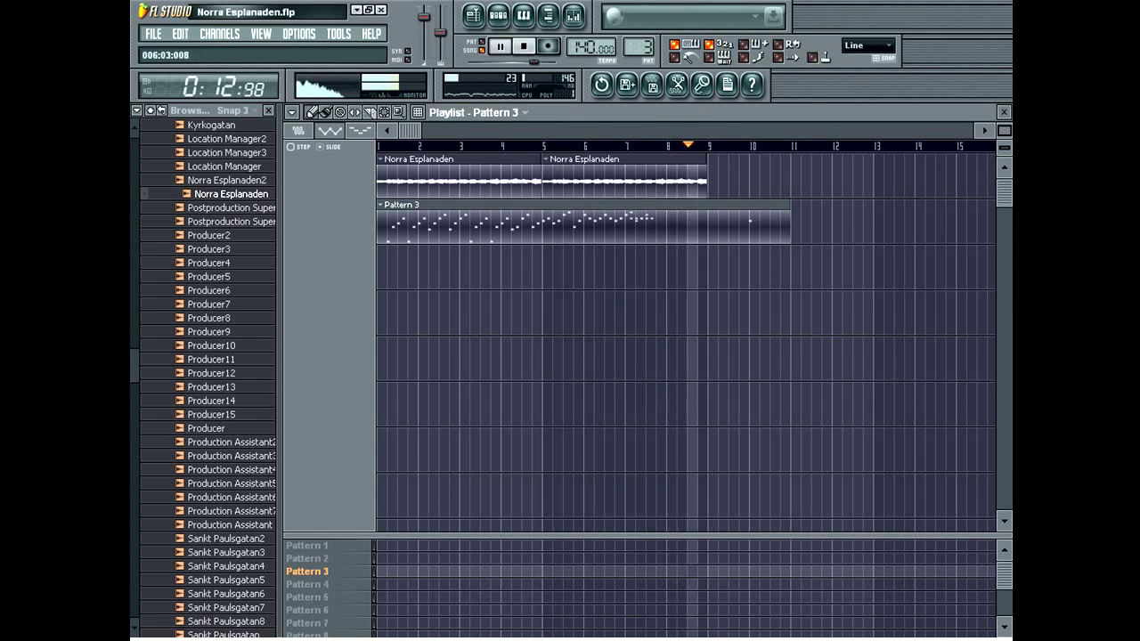
key("F7")
left_click(467, 311)
left_click(487, 311)
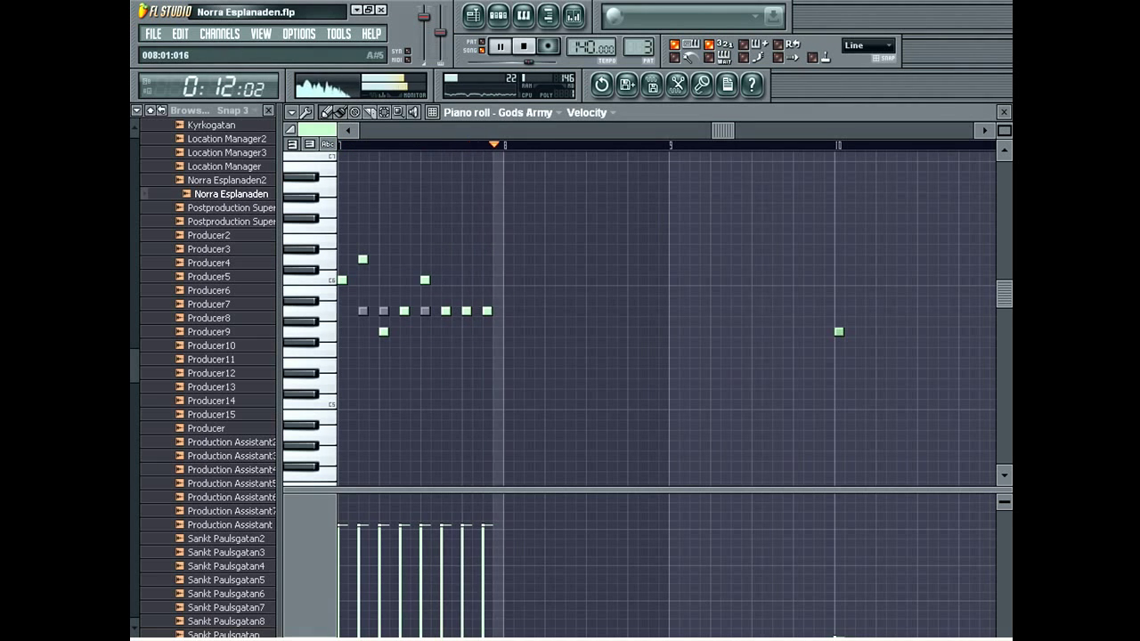
left_click(508, 311)
- Solo the upper Gods Army channel so that only its melody plays
key("F7")
left_click(360, 304)
left_click(360, 304)
key("space")
right_click(291, 299)
left_click(312, 306)
key("space")
- Render Pattern 3 as the WAV file Norra Esplanaden3 in the Film Making folder
key("F9")
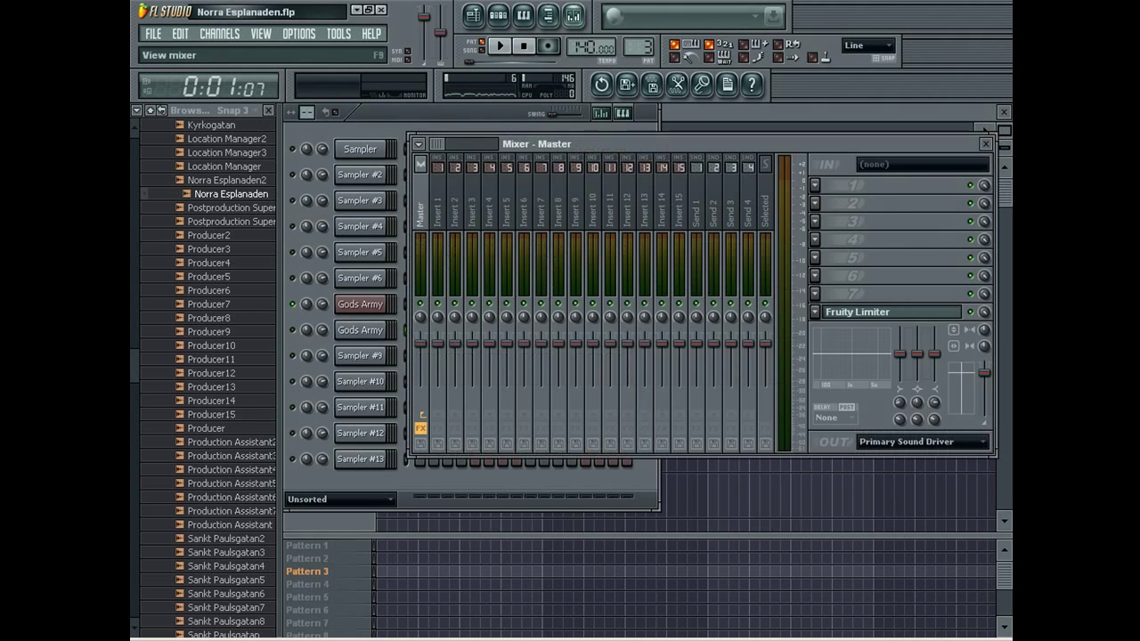
key("F9")
key("ctrl+r")
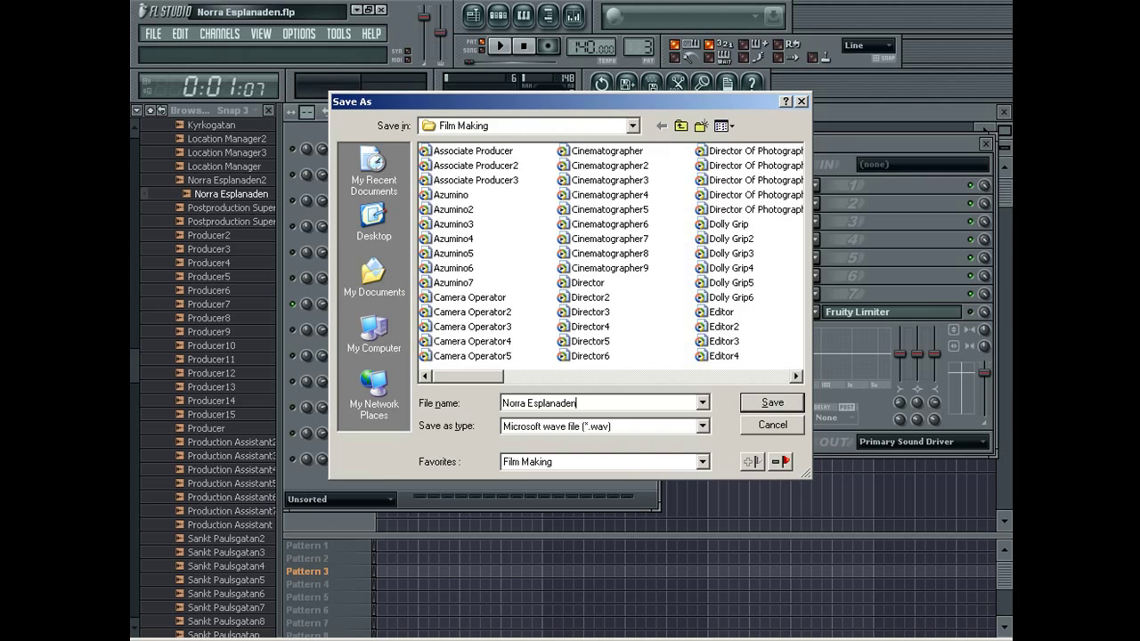
type("1")
key("Return")
key("Return")
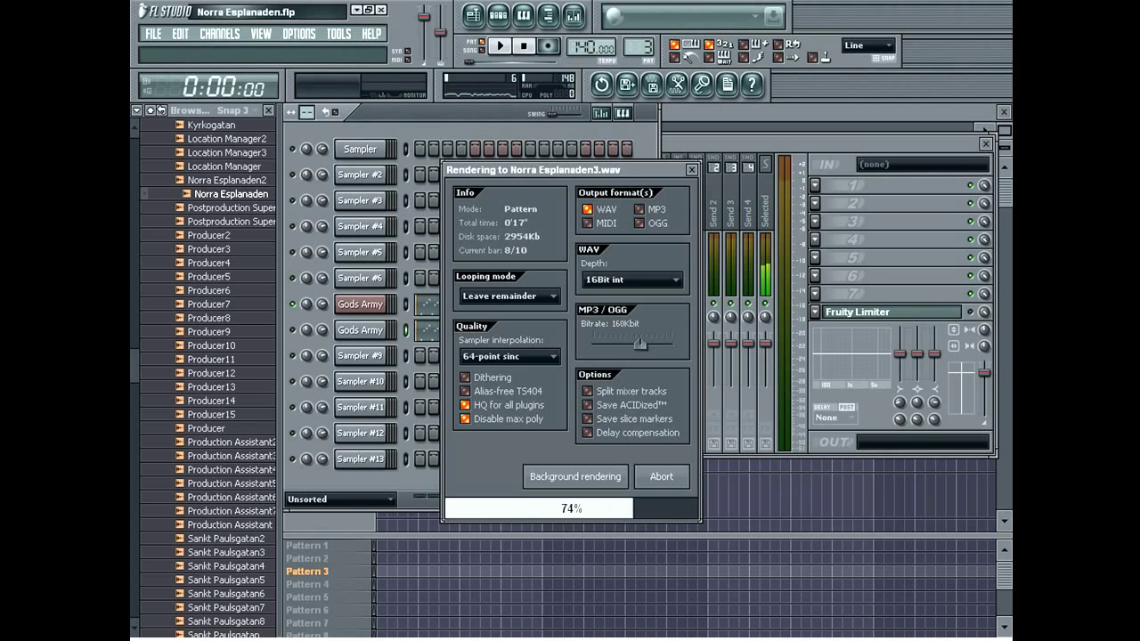
- Replace the Pattern 3 clip in the Playlist with the rendered Norra Esplanaden3 audio clip, starting at bar 1 on Track 2
key("F5")
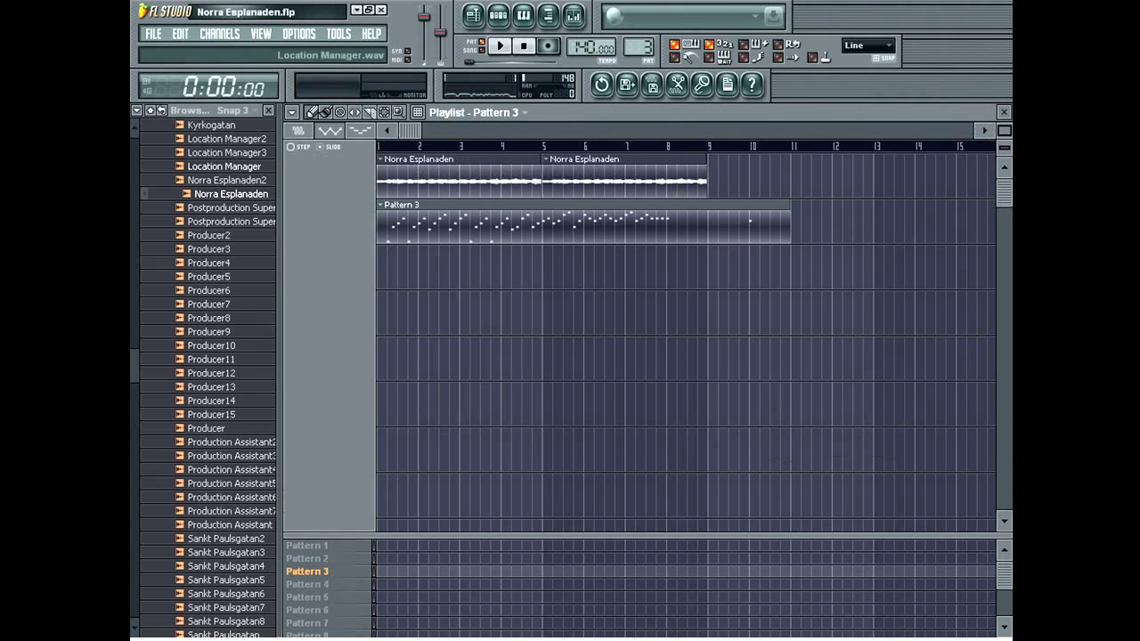
left_click(161, 110)
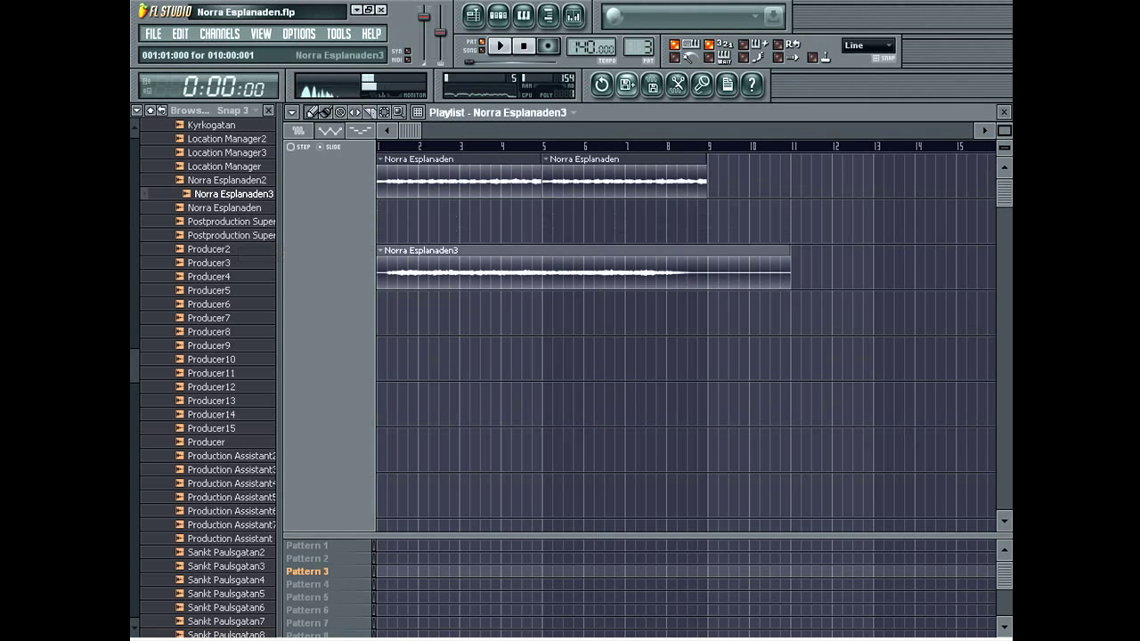
left_click(291, 111)
left_click(314, 275)
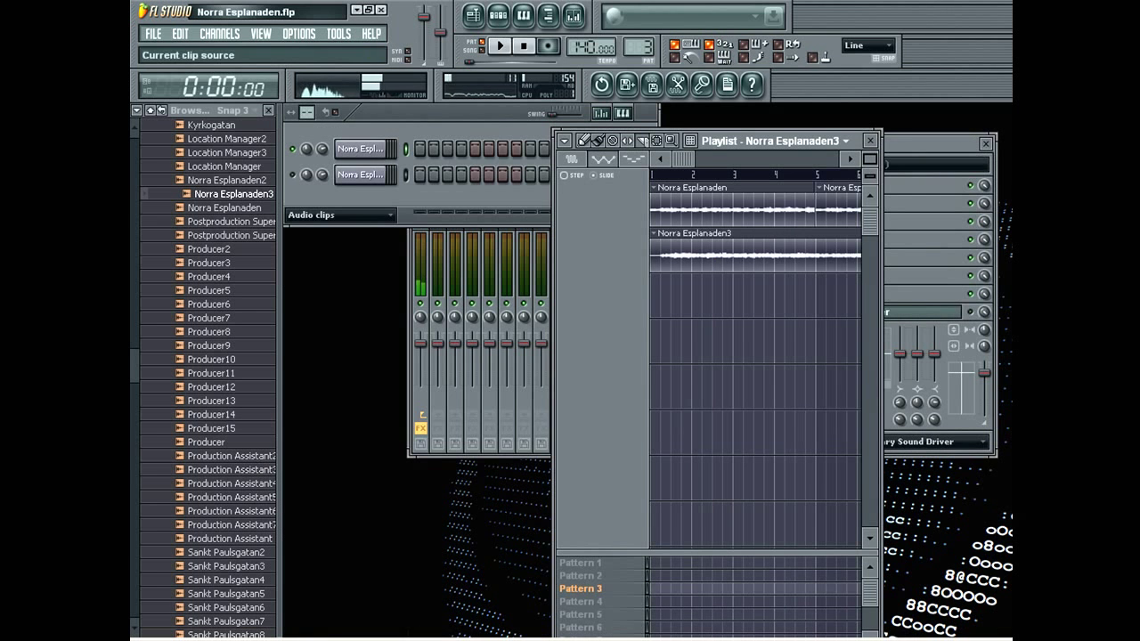
- Slice the Norra Esplanaden3 clip at bar 9 and delete the tail
double_click(857, 140)
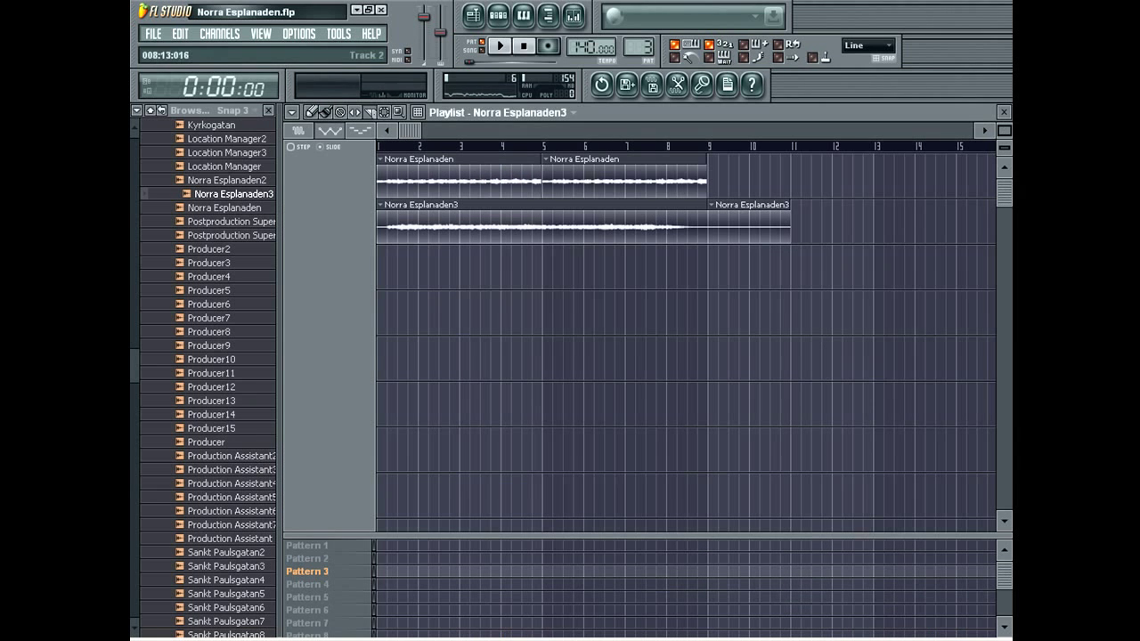
left_click(311, 112)
right_click(768, 223)
- Show all channels in the channel rack and unmute every one of them
key("F5")
left_click(340, 215)
left_click(310, 233)
right_click(289, 305)
left_click(308, 317)
right_click(289, 302)
left_click(308, 314)
- With the upper Gods Army channel selected, switch to Pattern 4 and play the arrangement in song mode
left_click(360, 304)
left_click(361, 305)
key("ctrl+x")
key("KP_Add")
key("space")
key("space")
key("l")
key("space")
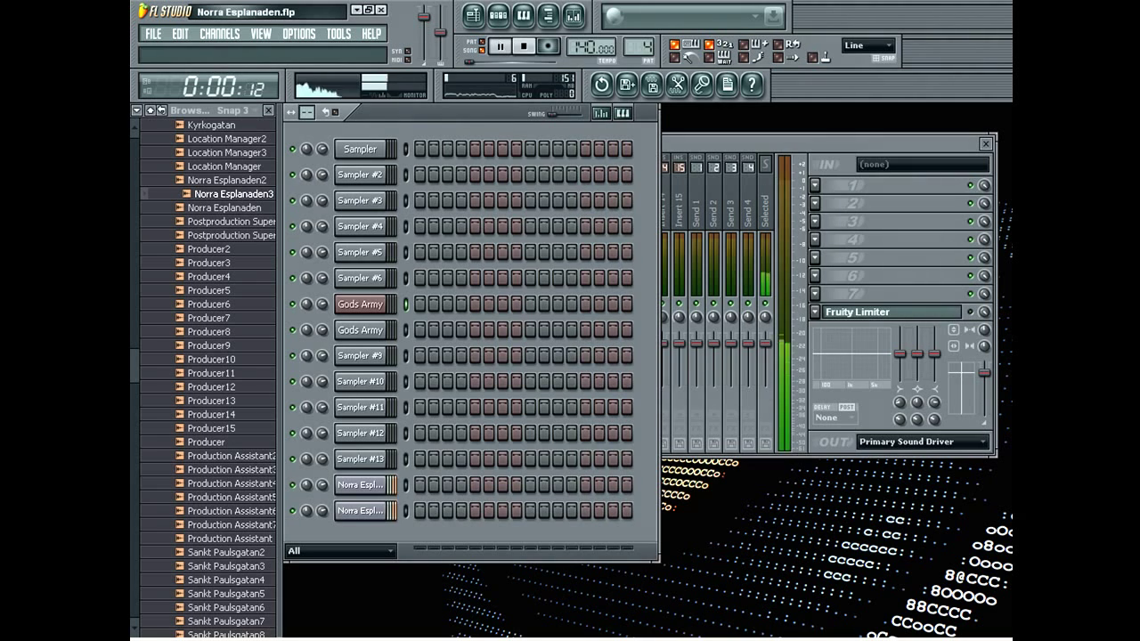
- Open the Gods Army channel settings and set the root note to a key between C5 and C6
left_click(360, 304)
left_click_drag(500, 260, 533, 260)
right_click(584, 239)
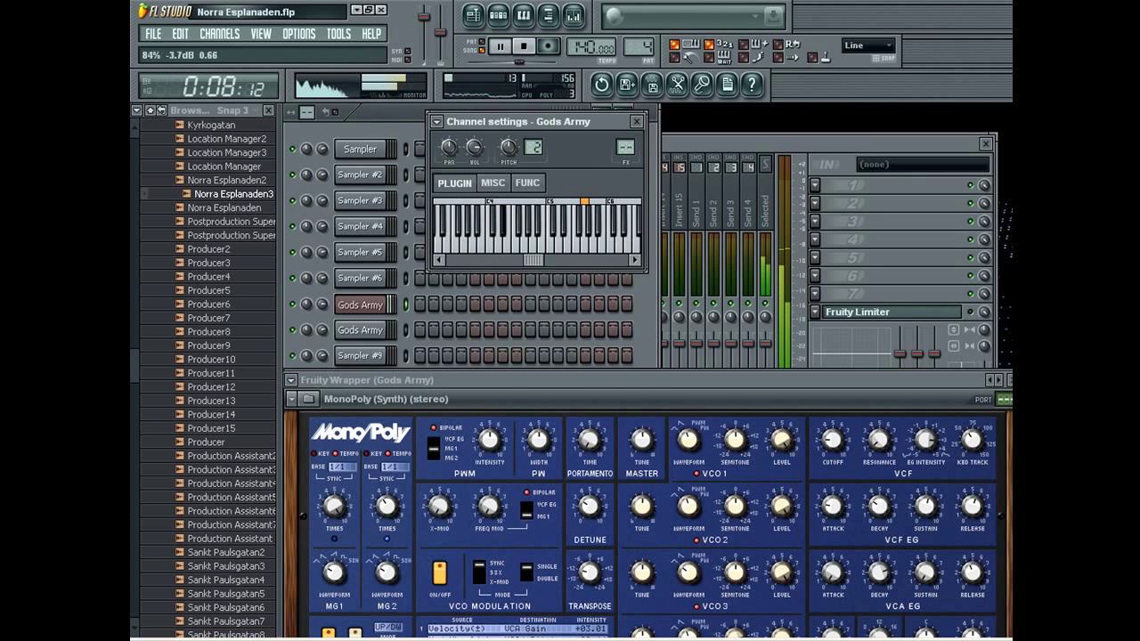
- Audition the MonoPoly synth's presets over the playing song and load Spelunking
left_click(998, 380)
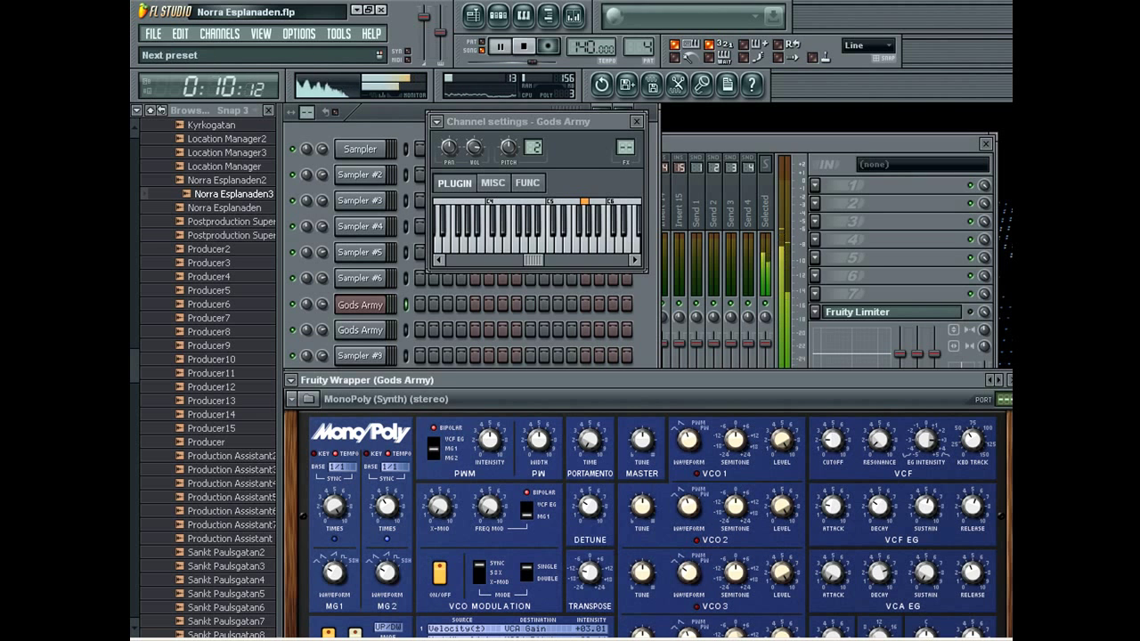
left_click(1004, 379)
left_click(1004, 379)
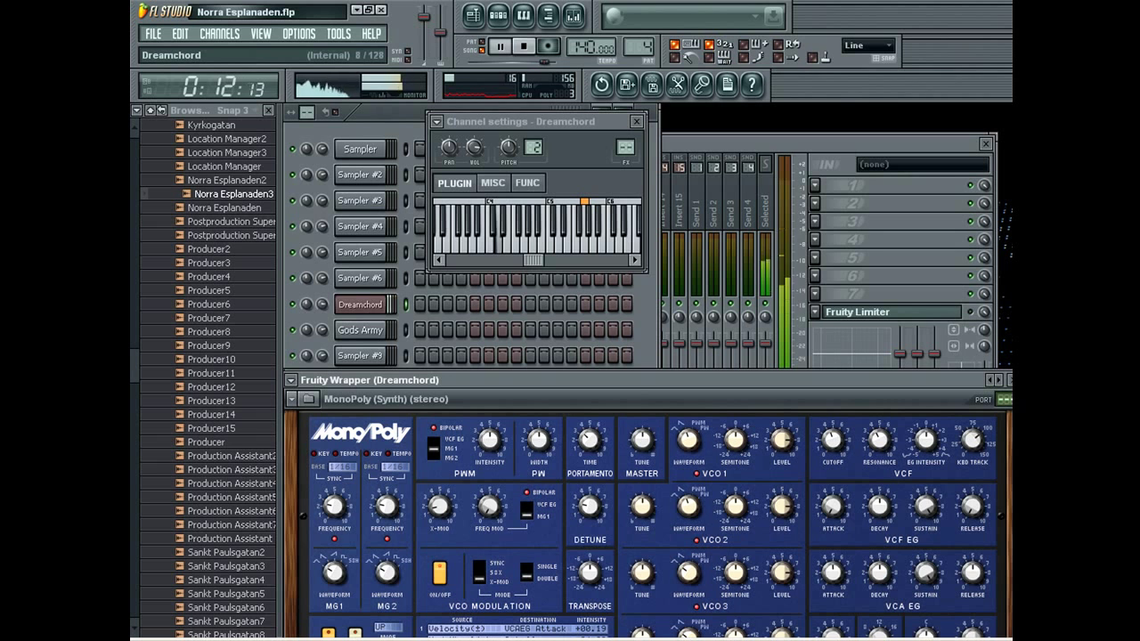
left_click(1003, 379)
left_click(1004, 379)
left_click(1004, 380)
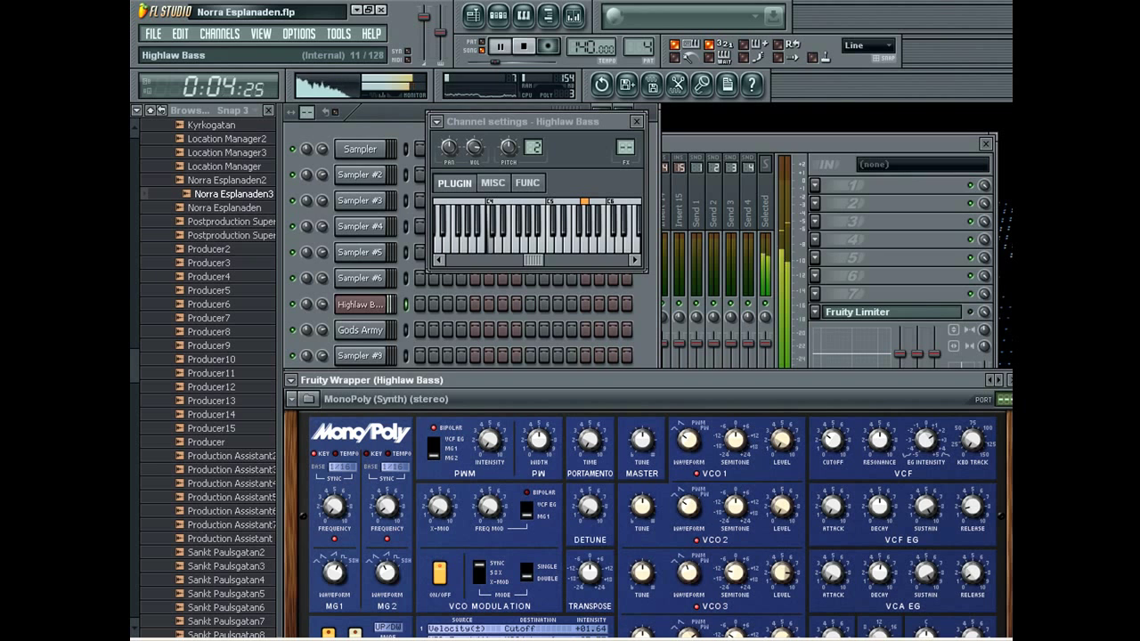
left_click(1004, 379)
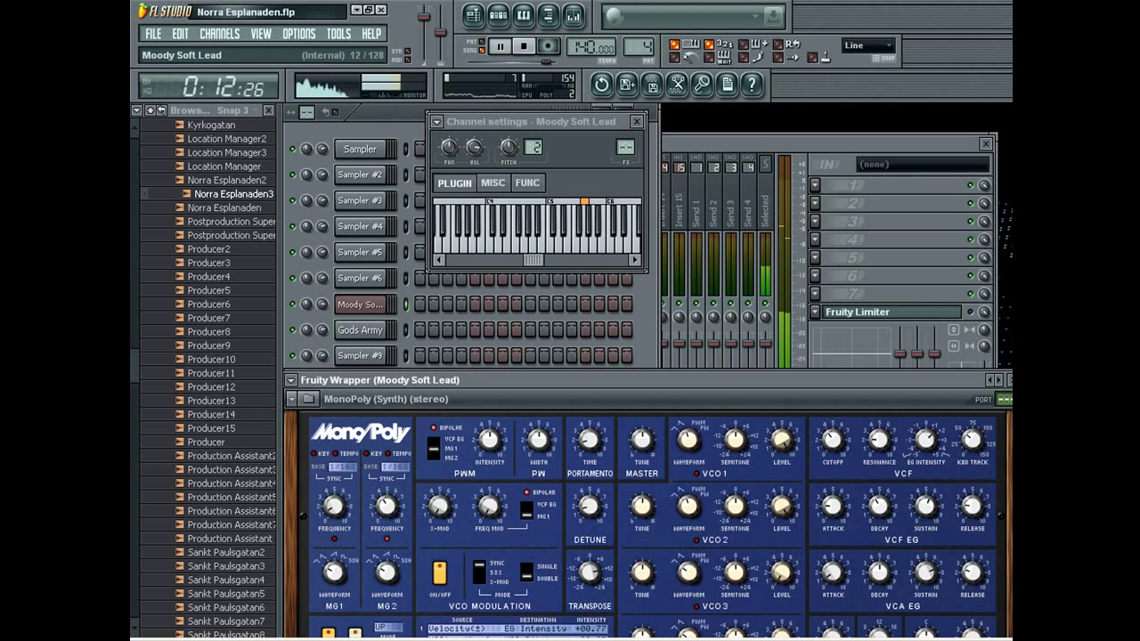
left_click(998, 380)
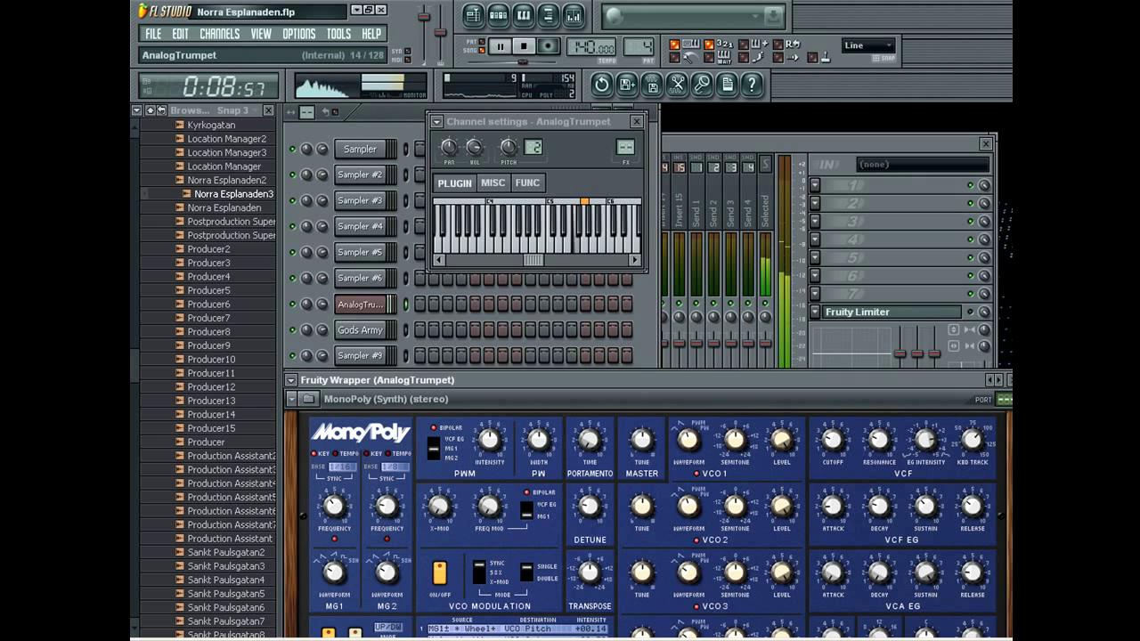
left_click(999, 380)
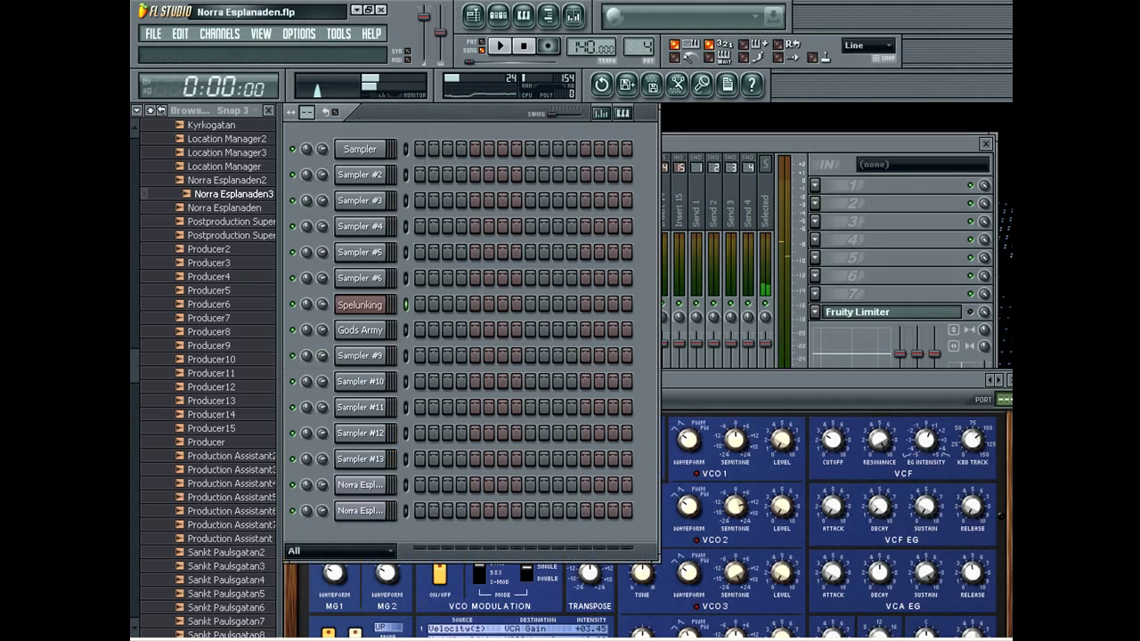
- Enable recording, try a take of the Spelunking channel over the song and undo the recorded notes
left_click(547, 45)
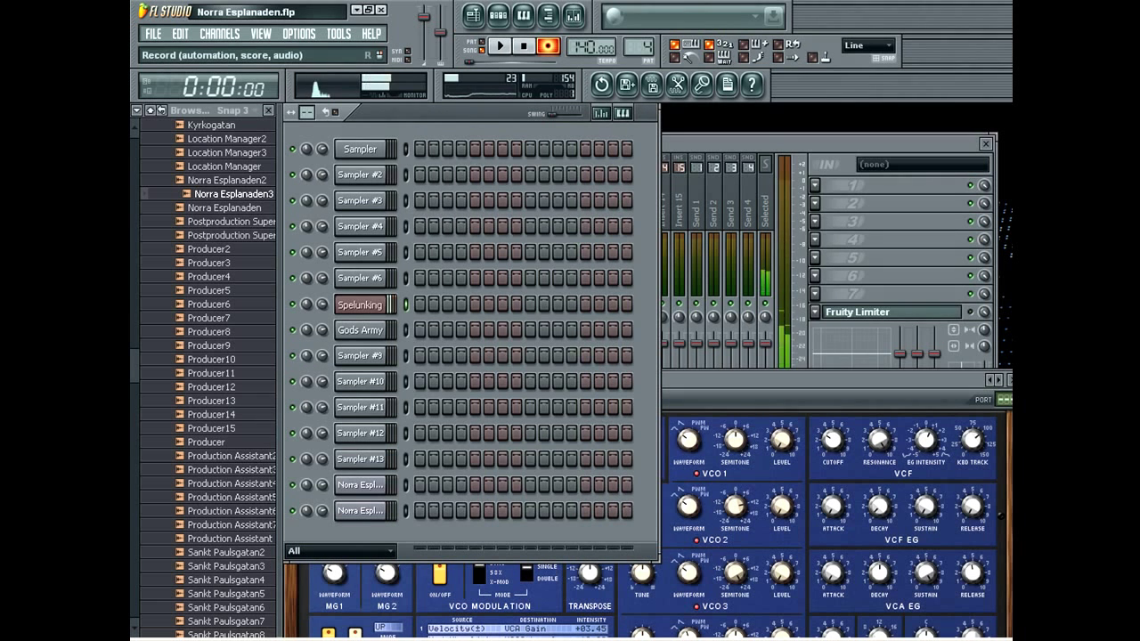
key("space")
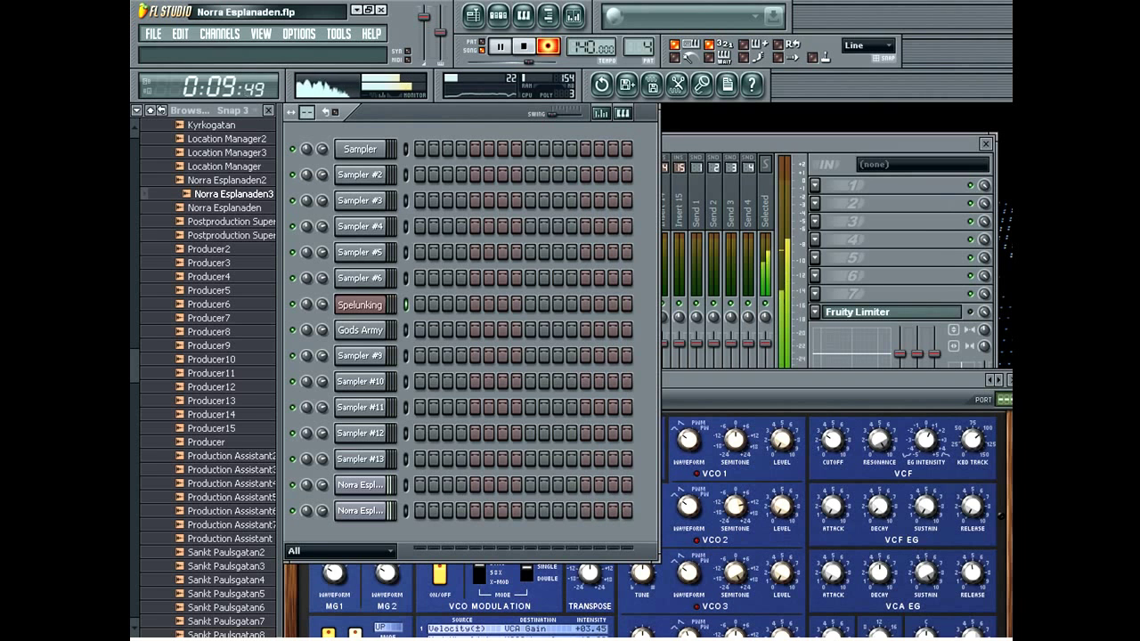
key("space")
key("ctrl+z")
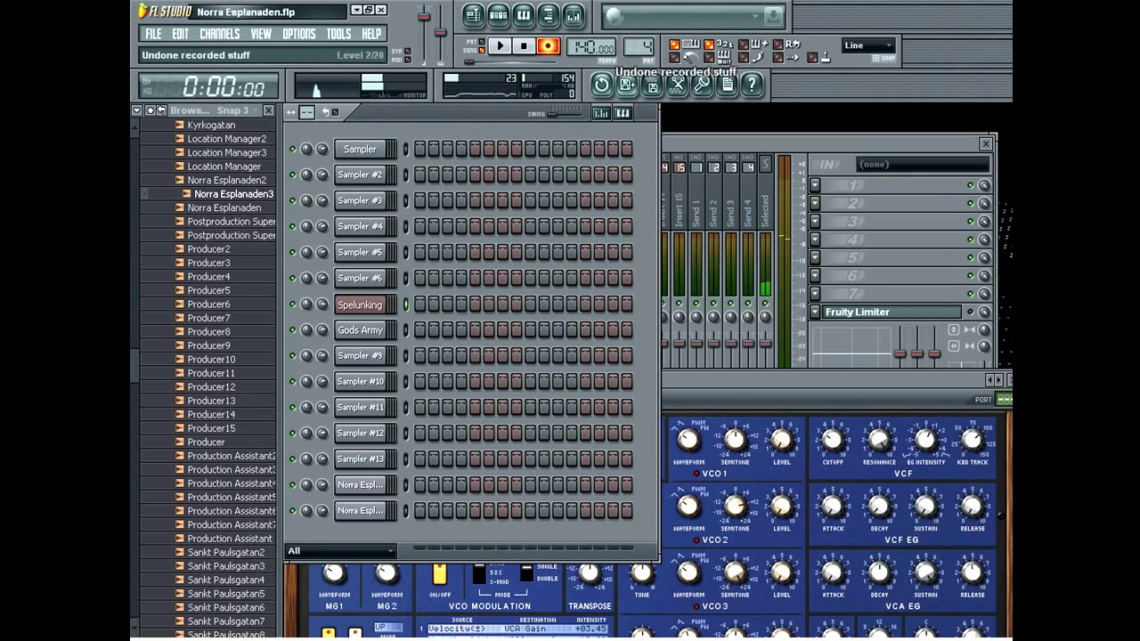
key("space")
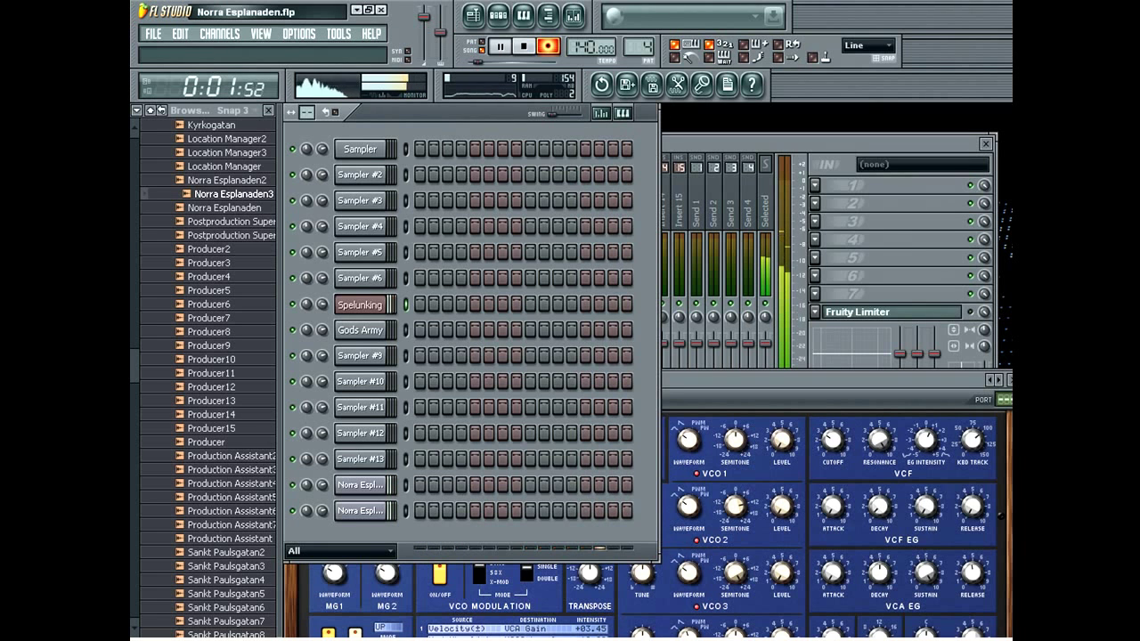
key("space")
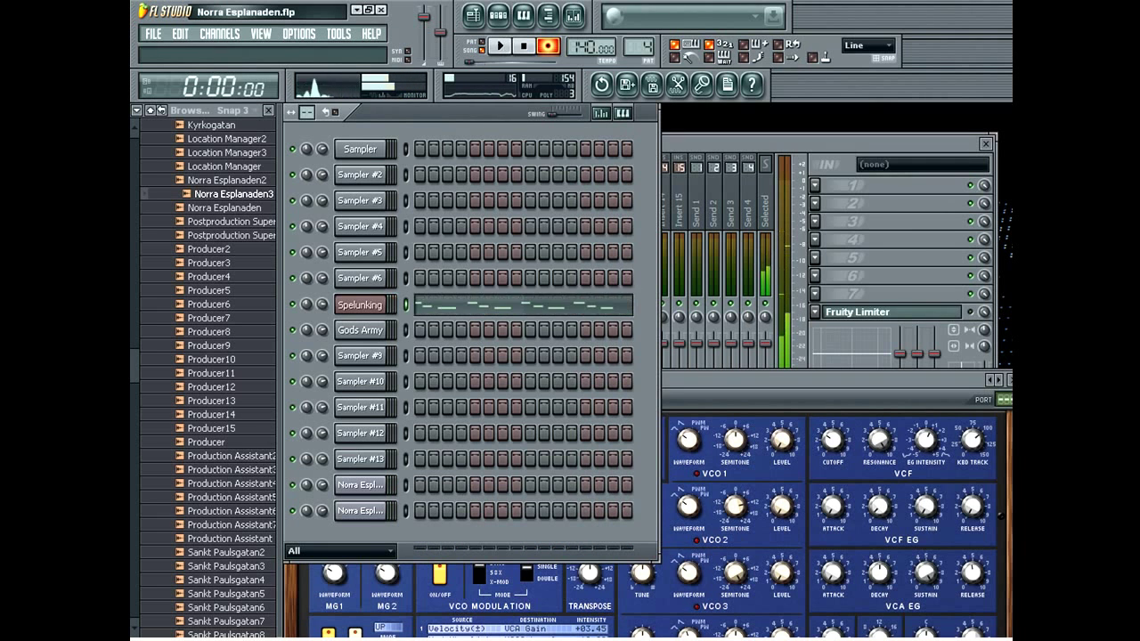
key("ctrl+z")
key("space")
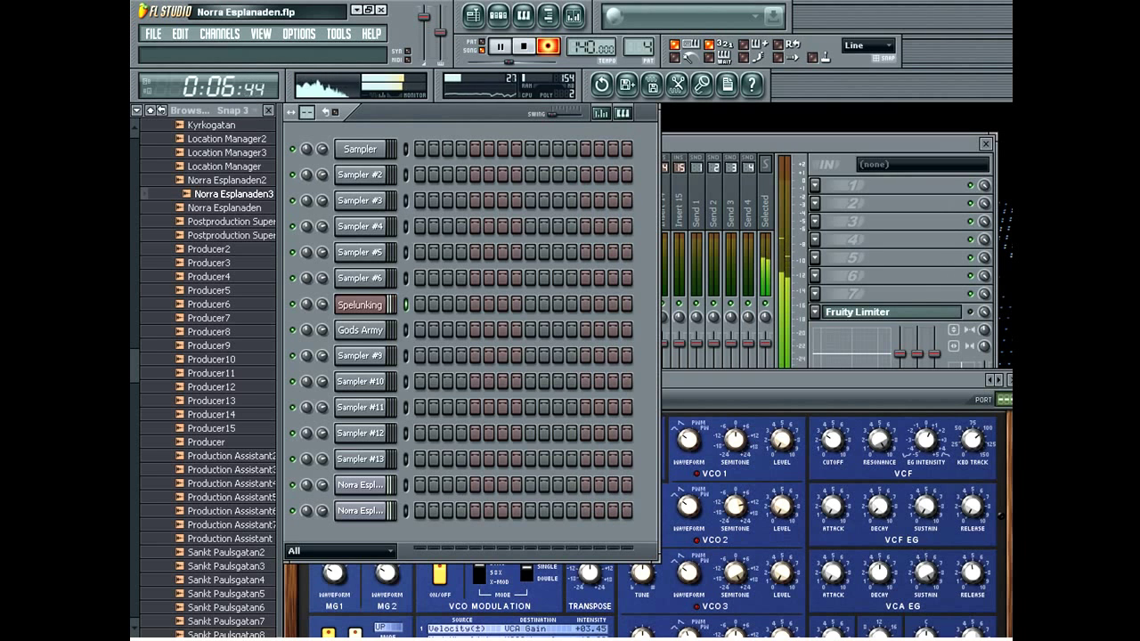
key("space")
key("ctrl+z")
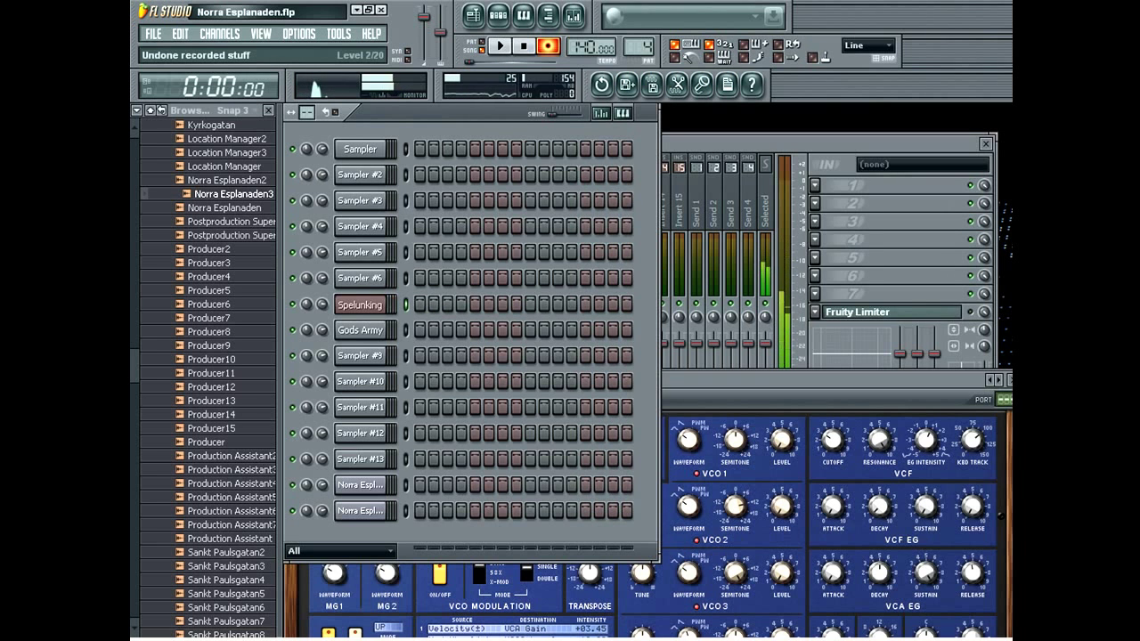
- Record a new take of the Spelunking channel over the song and open it in the piano roll
key("space")
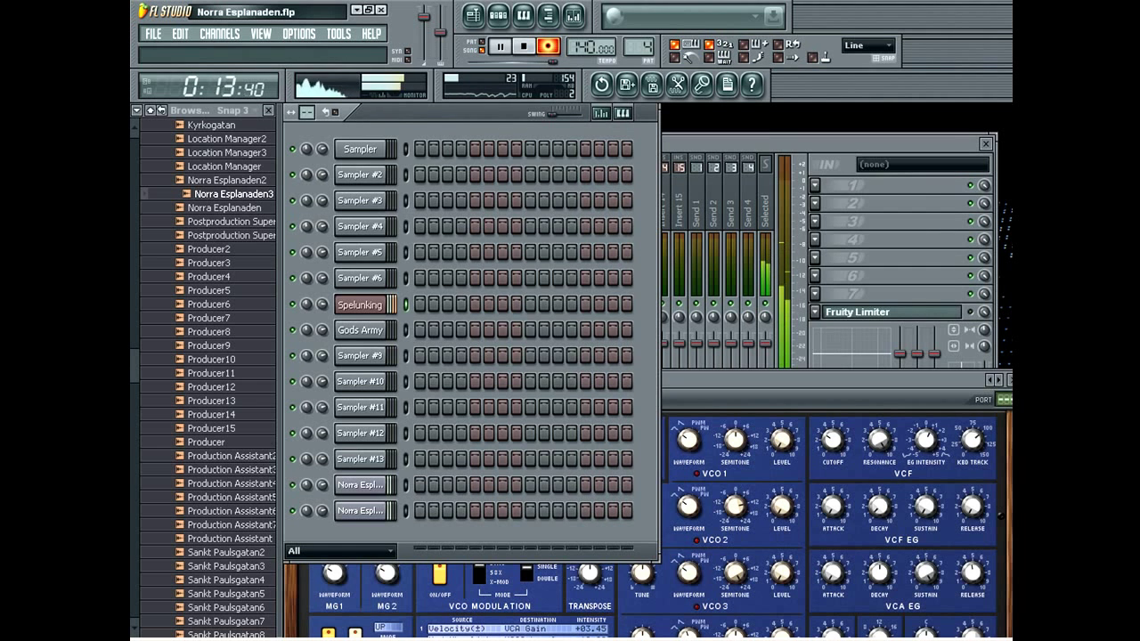
key("space")
key("F7")
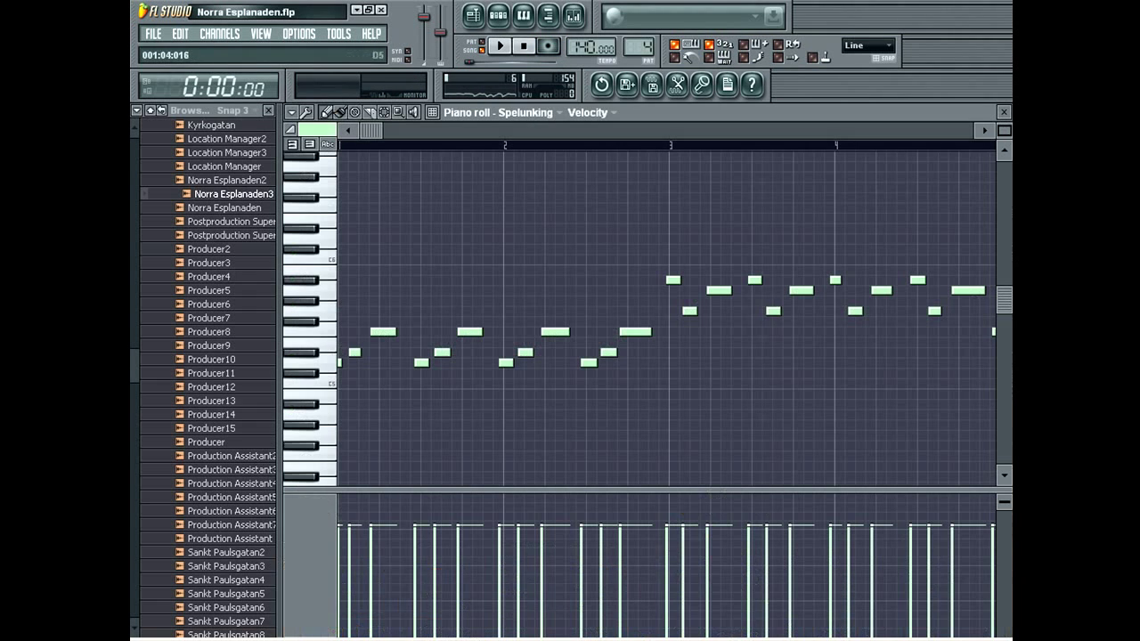
- Redraw the first D5, D#5 and F5 notes of bar 1 so they sit on the grid
right_click(356, 352)
left_click(333, 363)
left_click(341, 362)
left_click(383, 331)
right_click(383, 331)
left_click(383, 332)
- Redraw the remaining long F5 notes in bars 1 and 2 on the grid
right_click(462, 331)
left_click(462, 331)
right_click(545, 331)
left_click(545, 331)
right_click(626, 331)
left_click(625, 331)
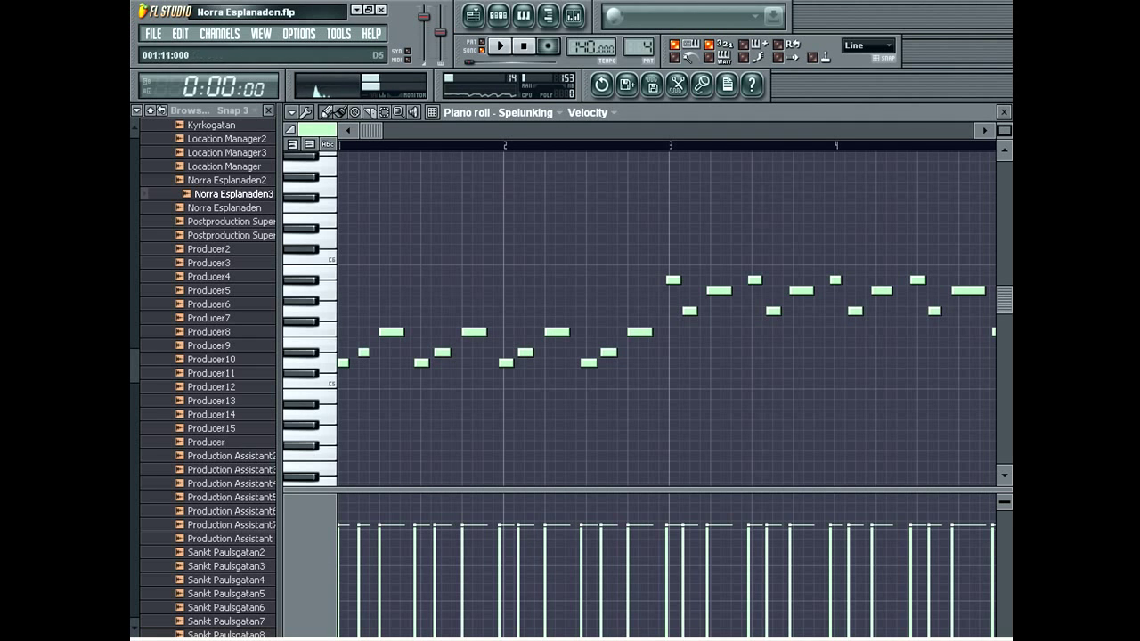
- Align the D5 and D#5 notes of bar 1 and the first group of bar 2 with the grid
left_click_drag(442, 352, 363, 352)
right_click(343, 362)
left_click_drag(363, 362, 341, 363)
right_click(524, 353)
right_click(507, 363)
left_click(508, 363)
left_click(529, 352)
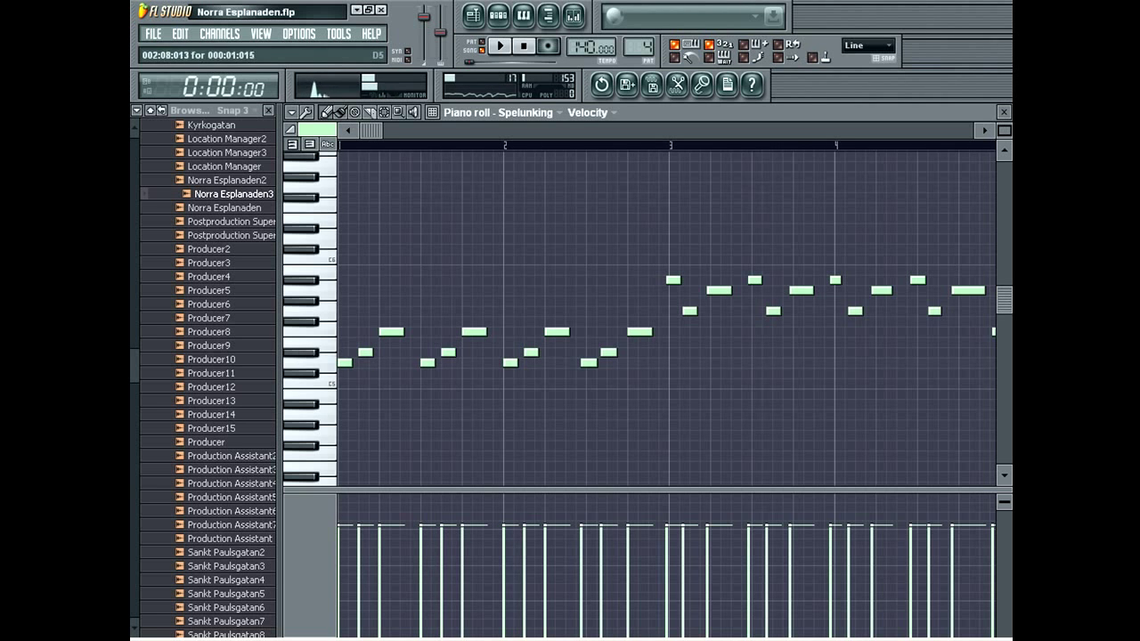
- Redraw the last D5 and D#5 notes of bar 2 on the grid
right_click(588, 363)
left_click(583, 363)
right_click(609, 352)
left_click(613, 352)
left_click_drag(583, 362, 594, 362)
- Replace the off-grid A#5 and G5 notes of bar 3 with notes on the grid
left_click_drag(370, 131, 460, 131)
right_click(456, 280)
left_click(455, 280)
right_click(472, 311)
left_click(475, 311)
right_click(537, 280)
left_click(538, 280)
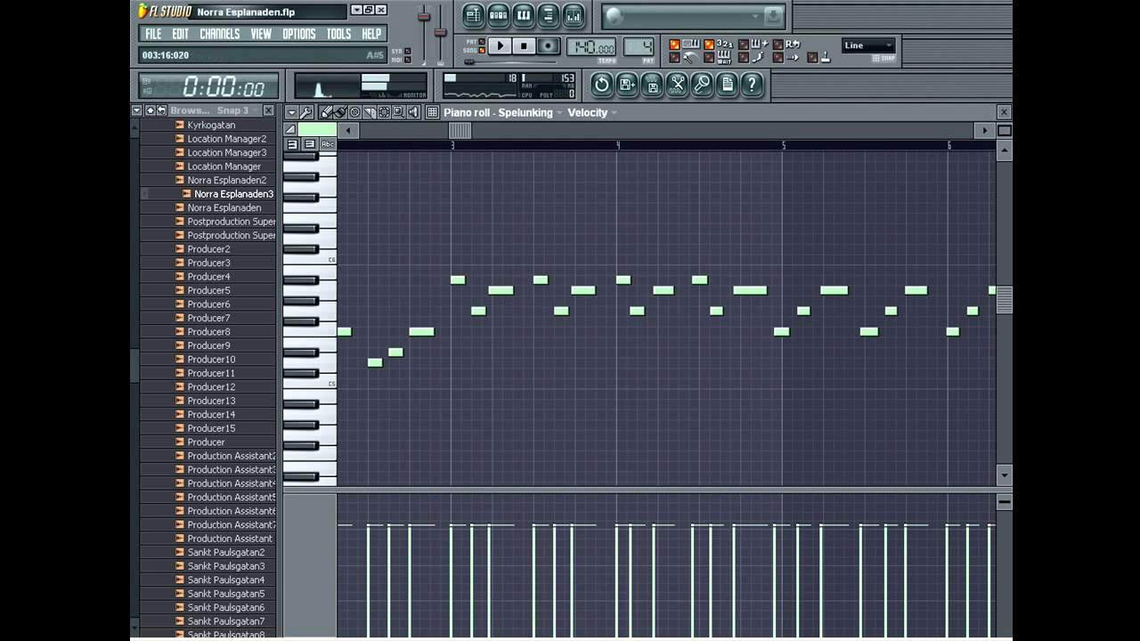
- Align the A#5 and G5 notes of bar 4 with the grid
left_click(638, 311)
right_click(699, 279)
left_click(702, 271)
right_click(701, 271)
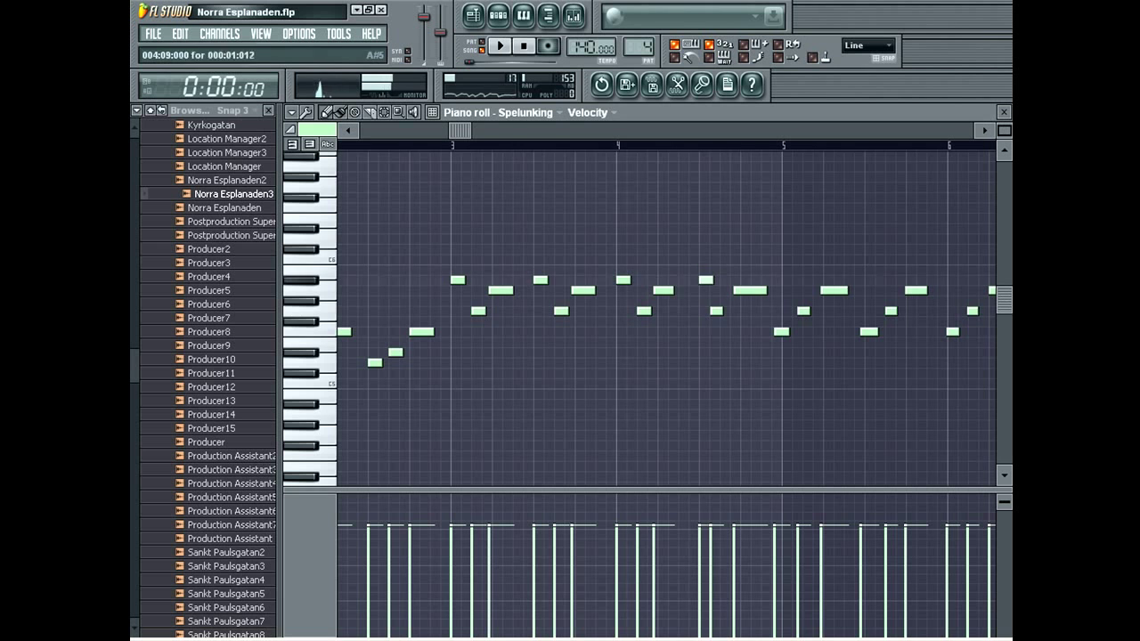
left_click(422, 331)
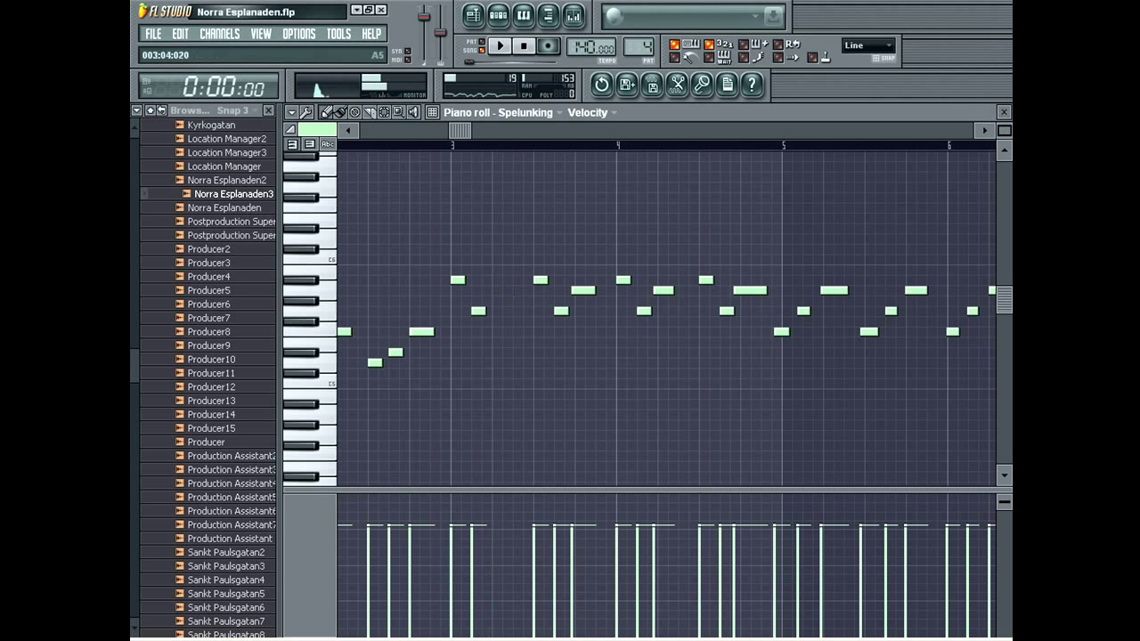
- Redraw the long A5 notes of bar 4 on the grid
right_click(657, 290)
left_click(662, 290)
right_click(745, 290)
left_click(745, 291)
- Align the F5, G5 and A5 notes of bar 5 with the grid, removing the stray G#5 note
left_click_drag(460, 131, 587, 131)
left_click_drag(468, 332, 476, 332)
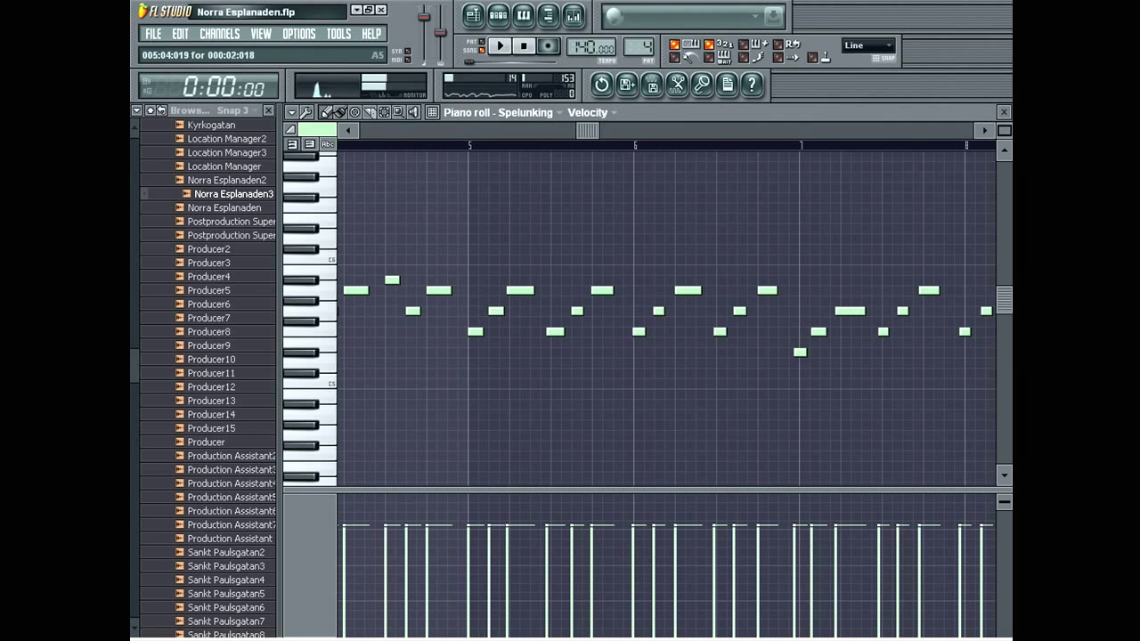
left_click(516, 290)
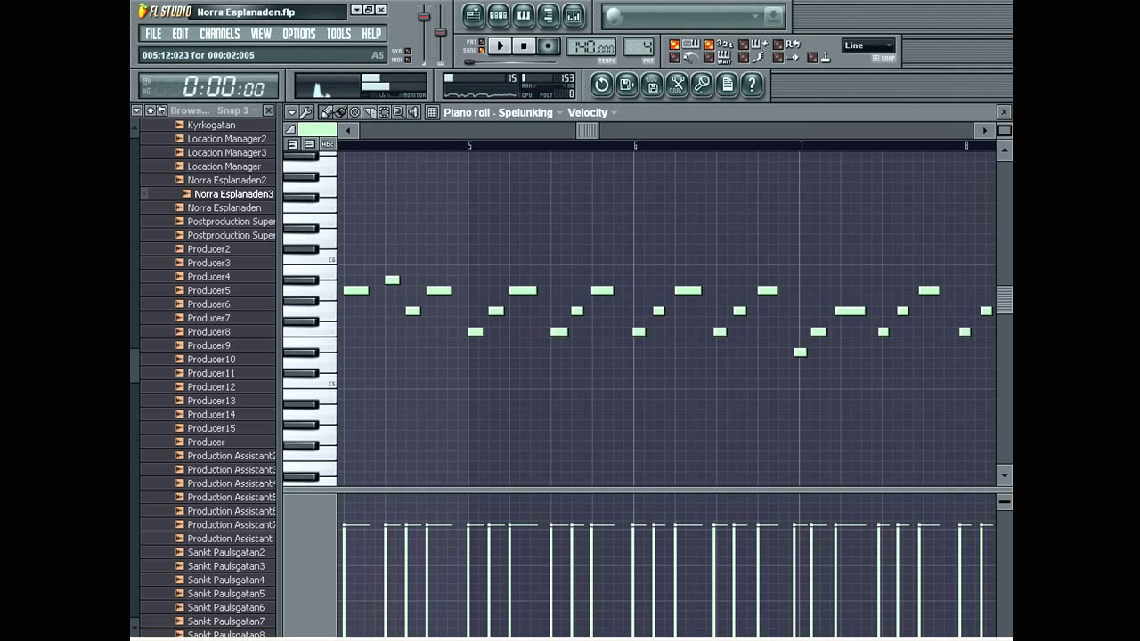
left_click(588, 300)
left_click(579, 311)
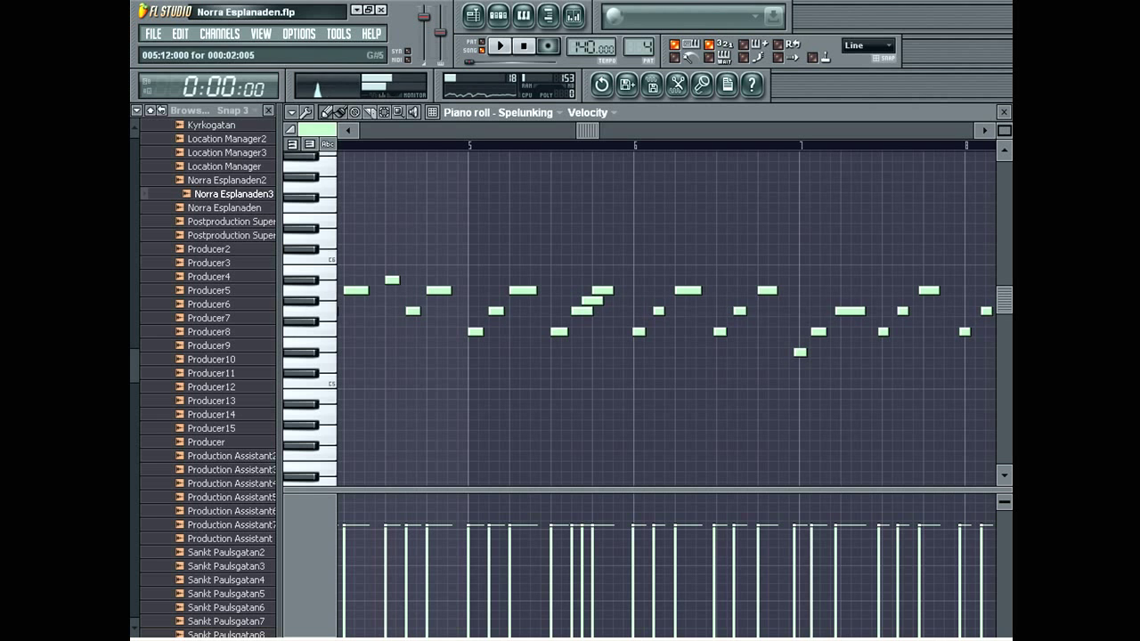
right_click(579, 310)
left_click(577, 311)
right_click(594, 301)
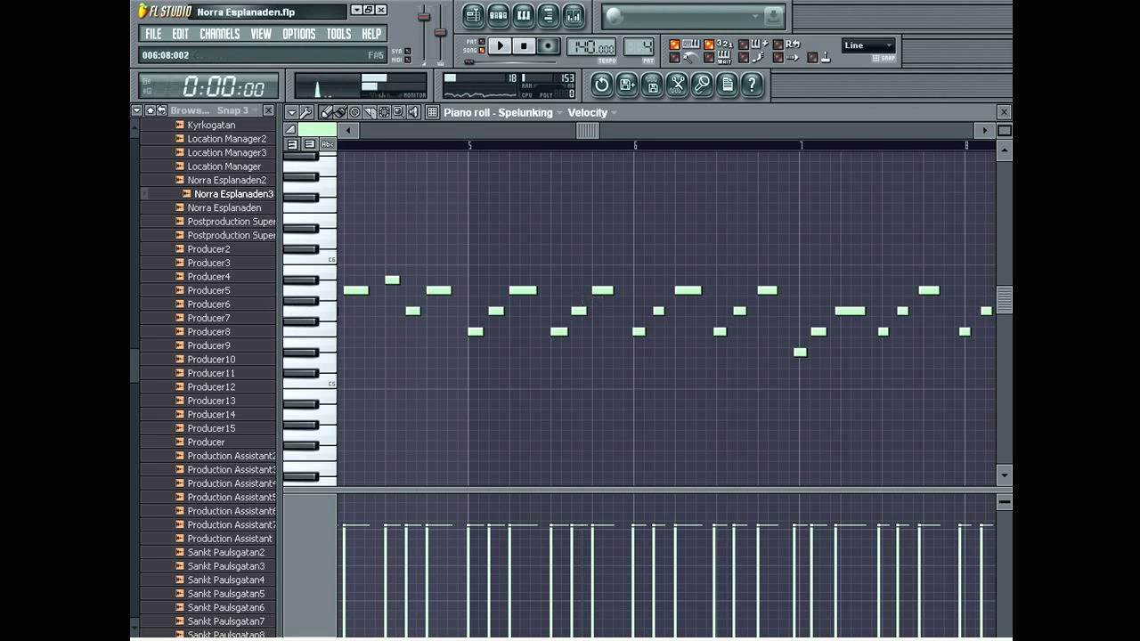
- Redraw the off-grid F5, G5 and A5 notes of bar 6 on the grid
left_click(657, 311)
right_click(650, 331)
left_click(638, 331)
right_click(718, 331)
left_click(719, 331)
right_click(740, 311)
left_click(741, 310)
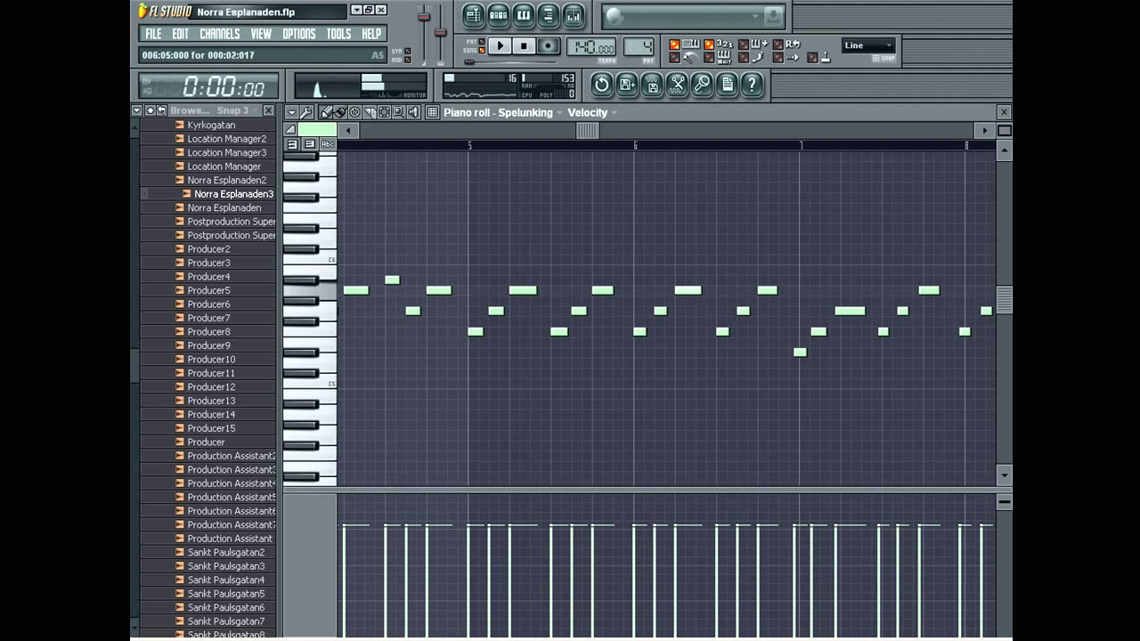
right_click(765, 290)
left_click(762, 291)
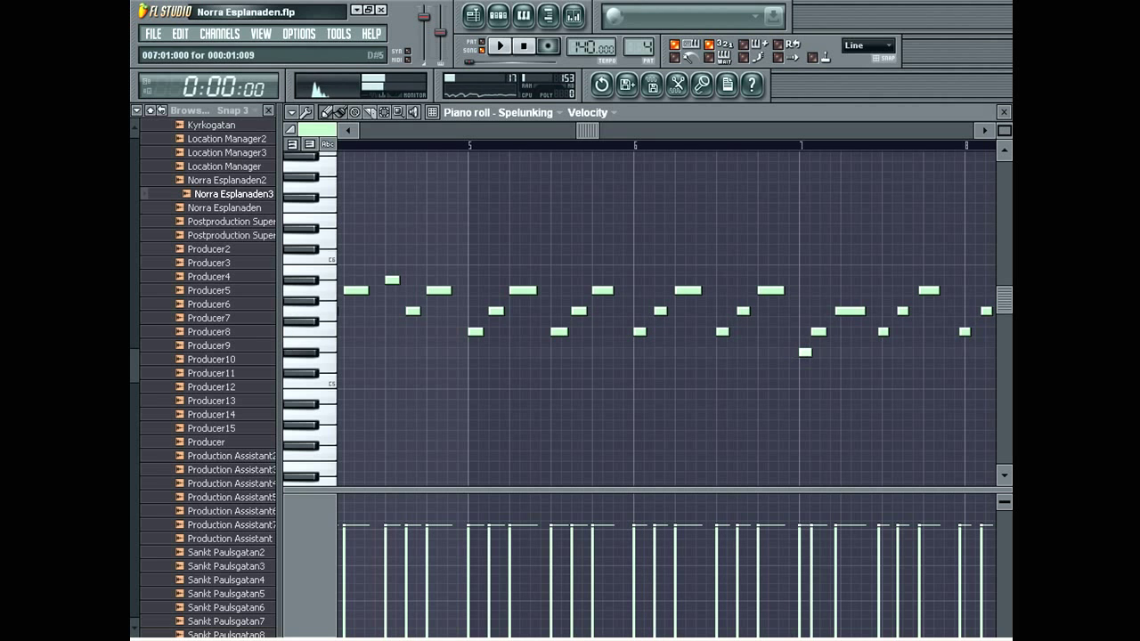
- Move the second and third notes of bar 7, F5 and G5, onto the grid
left_click(819, 331)
left_click(842, 310)
right_click(842, 311)
left_click(841, 311)
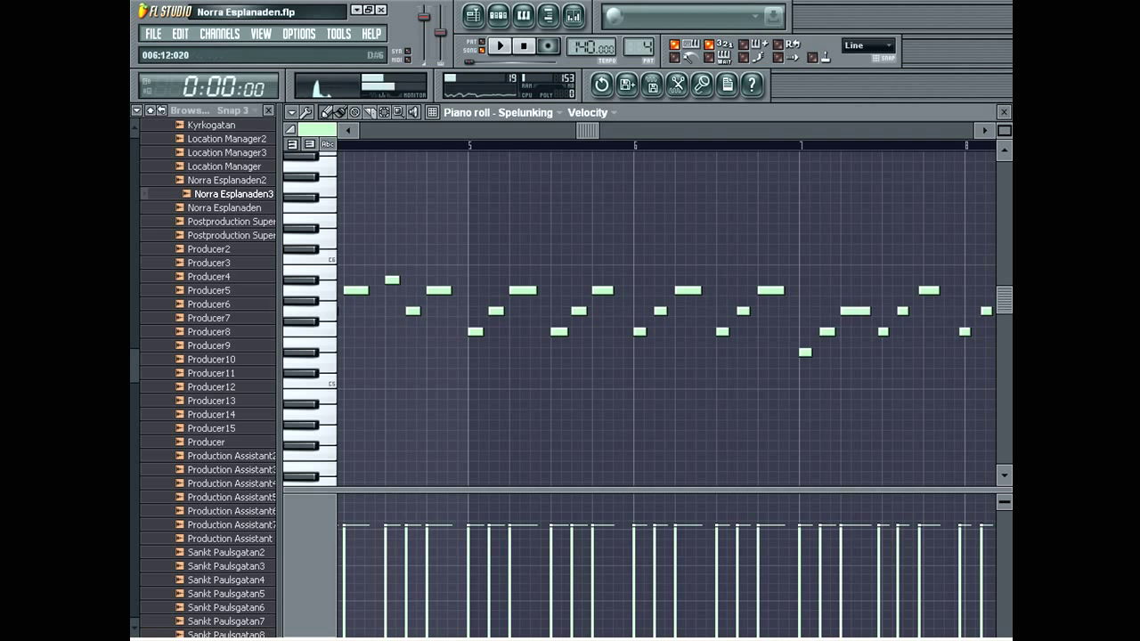
- With the song playing, redraw the F5 and G5 notes from mid bar 7 through bar 8 on the grid
key("space")
left_click_drag(628, 331, 632, 331)
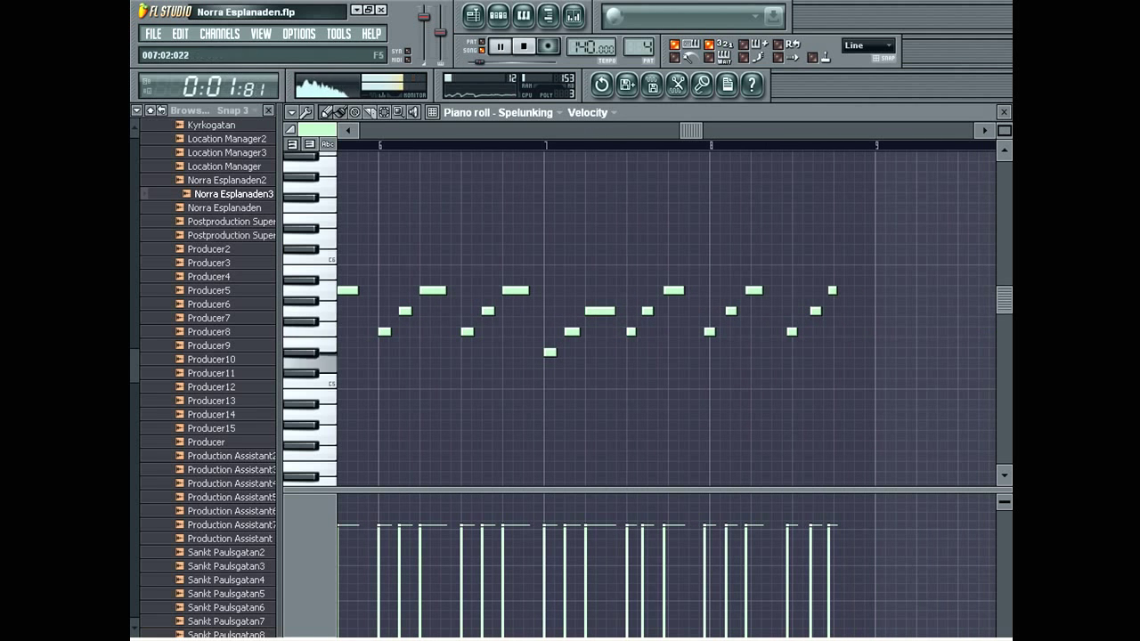
right_click(647, 311)
left_click(650, 310)
right_click(709, 331)
left_click(713, 332)
right_click(732, 310)
left_click(733, 310)
right_click(790, 331)
left_click(795, 331)
right_click(814, 311)
left_click(816, 311)
- Redraw the final three A5 notes of bars 7 and 8 on the grid
right_click(666, 291)
left_click(669, 290)
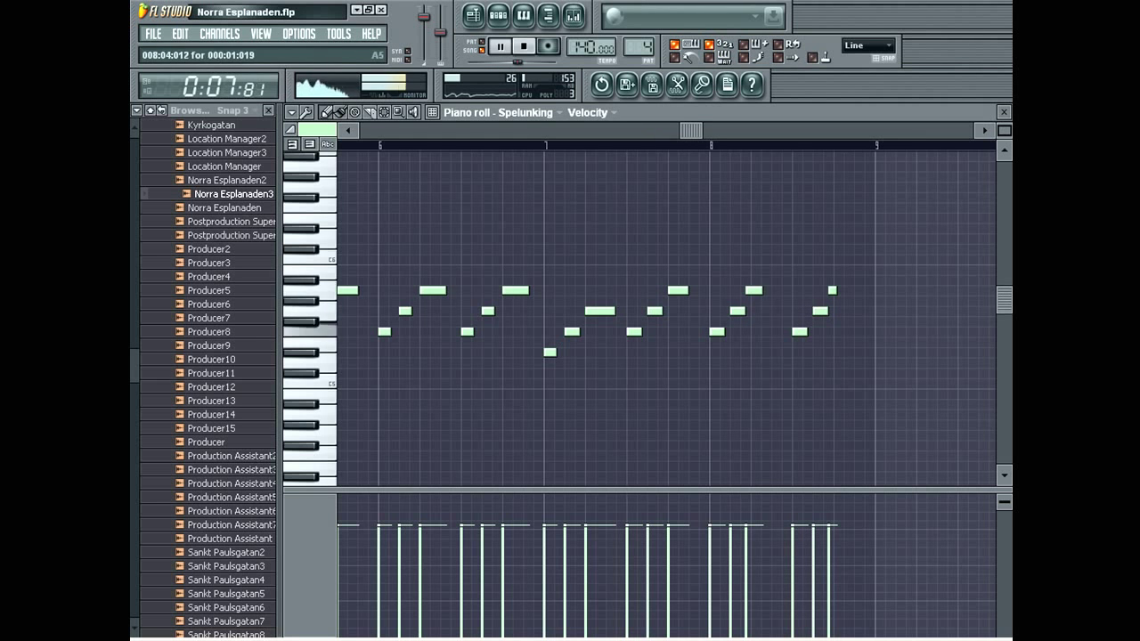
right_click(748, 290)
left_click(753, 290)
right_click(831, 290)
left_click(836, 290)
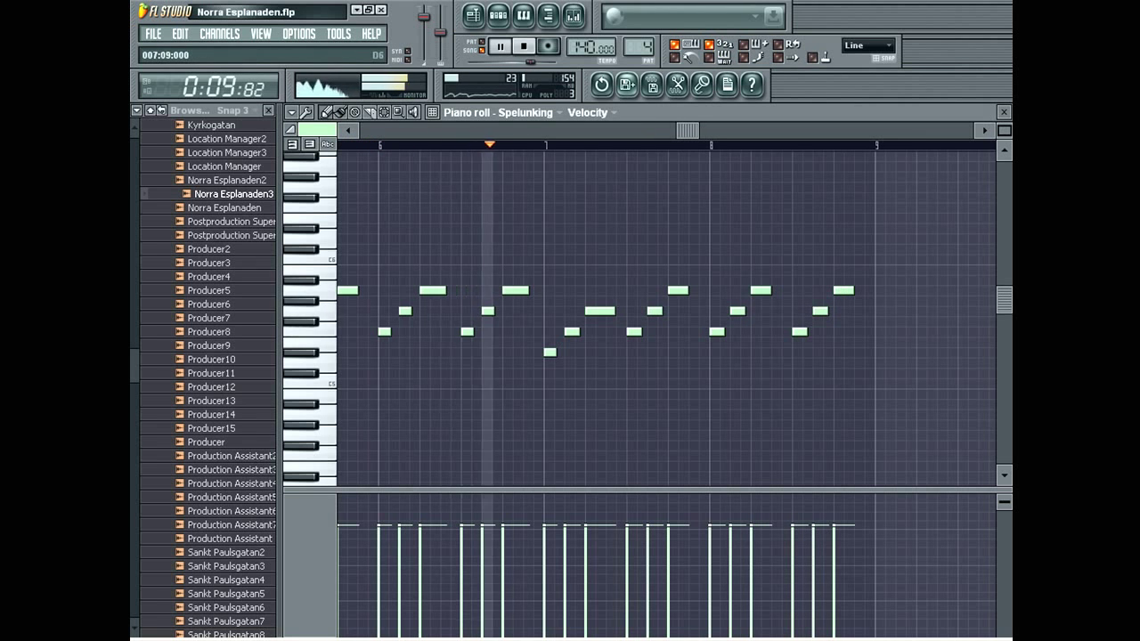
- Lower bar 7's first note to D5 and its third note to C5, and play the song
key("space")
left_click(549, 362)
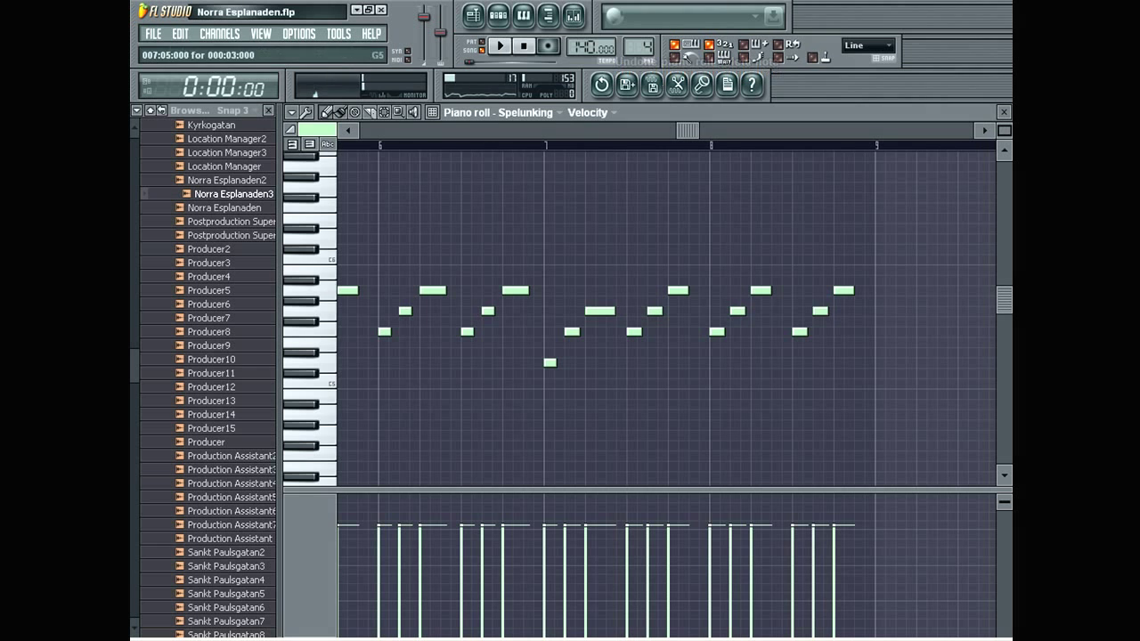
left_click(583, 383)
key("space")
- Open the Spelunking channel settings and set the root note to a key just below C4
key("F6")
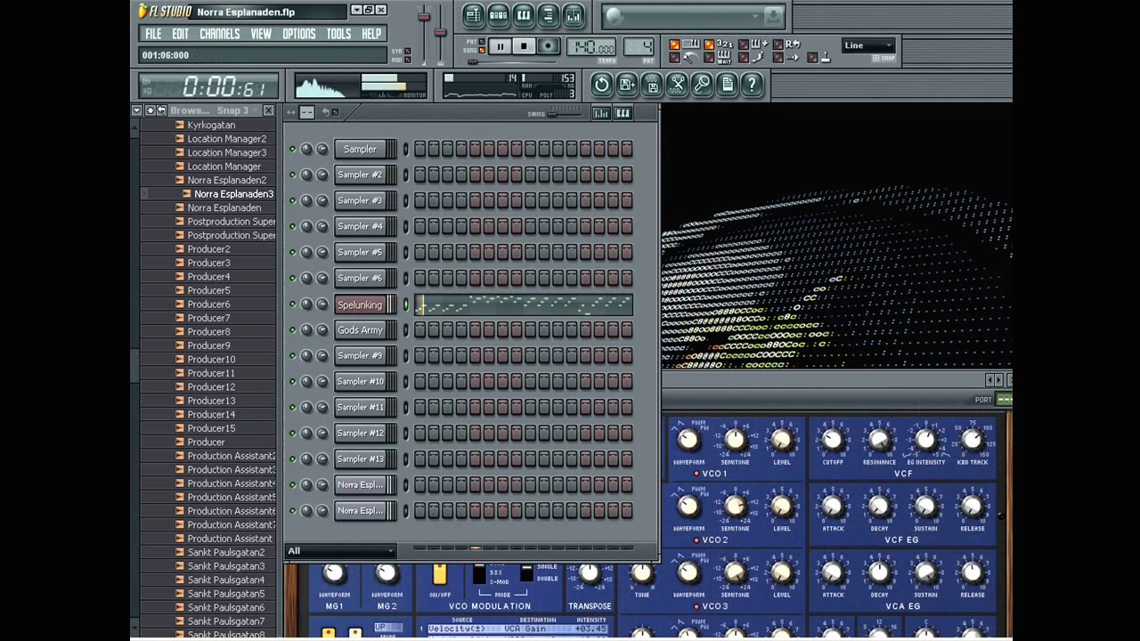
double_click(360, 304)
right_click(463, 233)
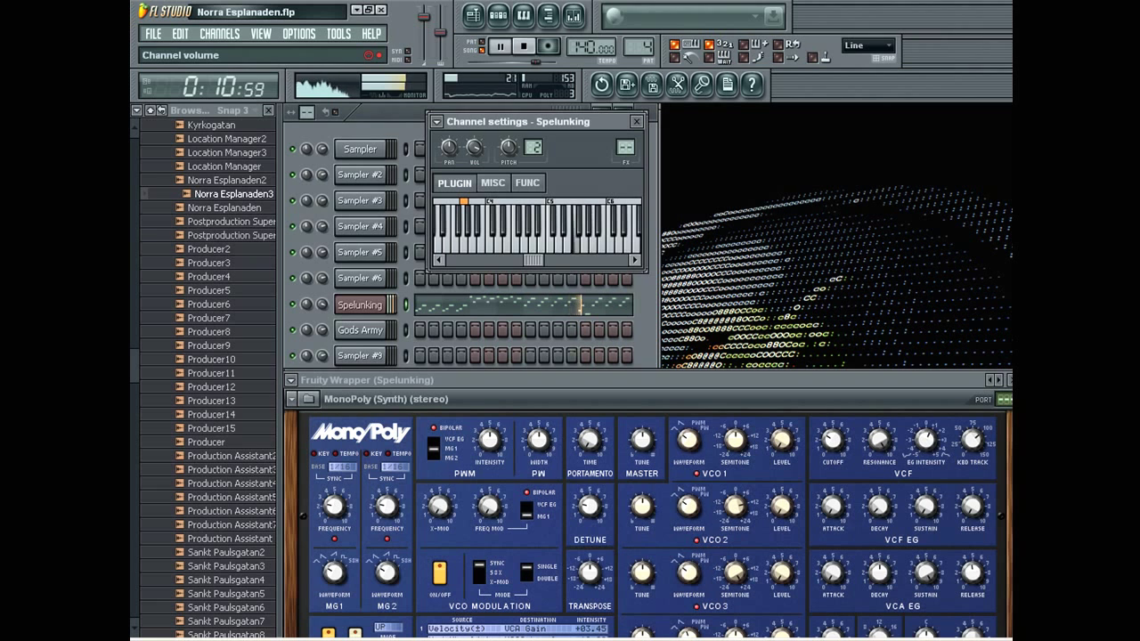
- Set the song in the playlist to play from near bar 6 and return to the Spelunking piano roll
left_click(473, 16)
double_click(577, 146)
key("F7")
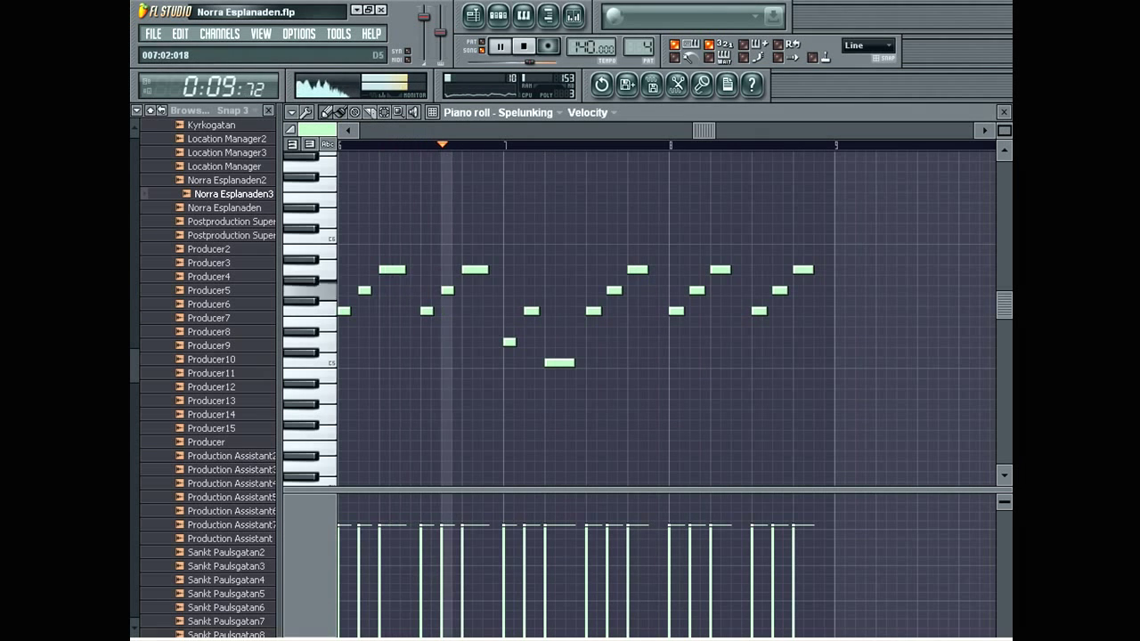
- Try bar 7's first and third notes at D#5 and D5 over the song, and return them to D5 and C5
key("space")
mouse_move(510, 342)
left_mouse_down()
mouse_move(509, 321)
mouse_move(509, 332)
left_mouse_up()
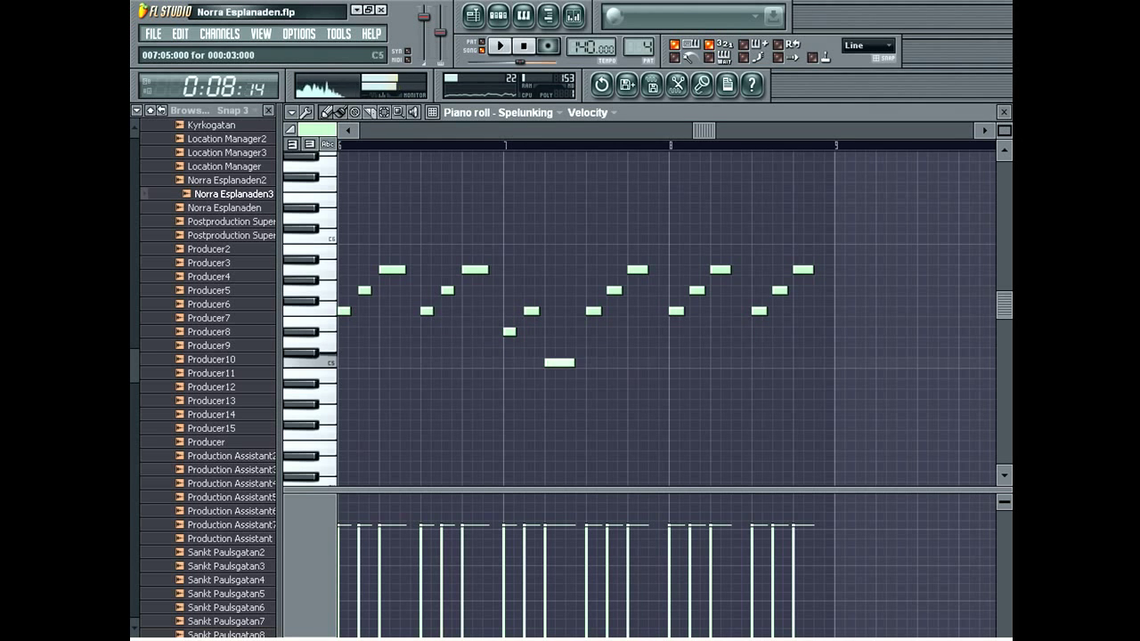
left_click_drag(555, 363, 555, 342)
key("space")
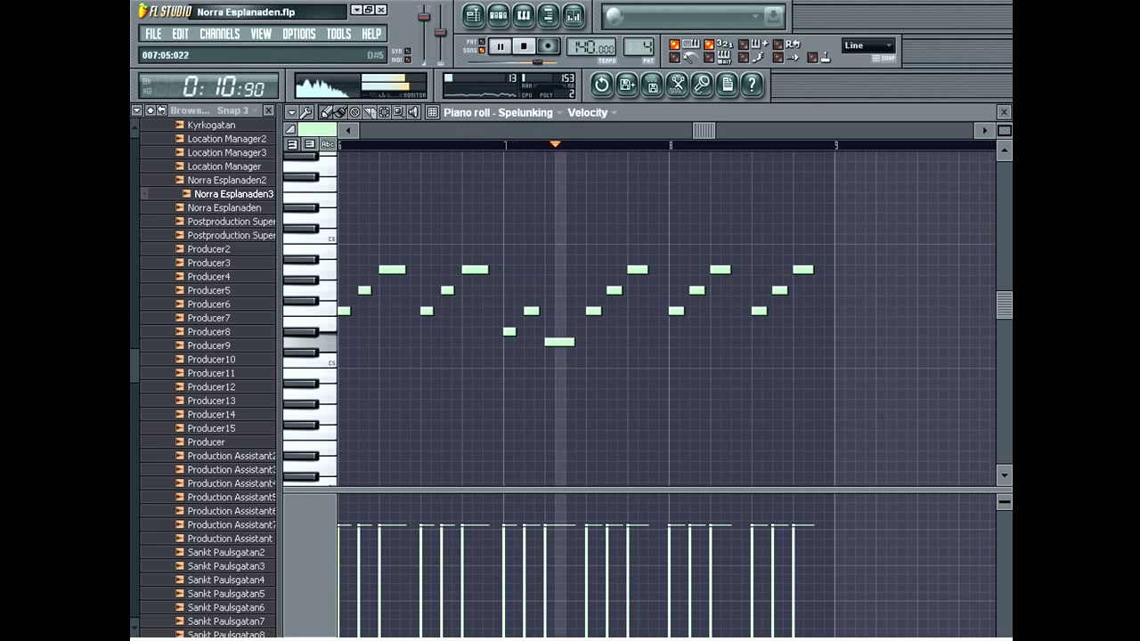
key("space")
left_click_drag(509, 332, 559, 362)
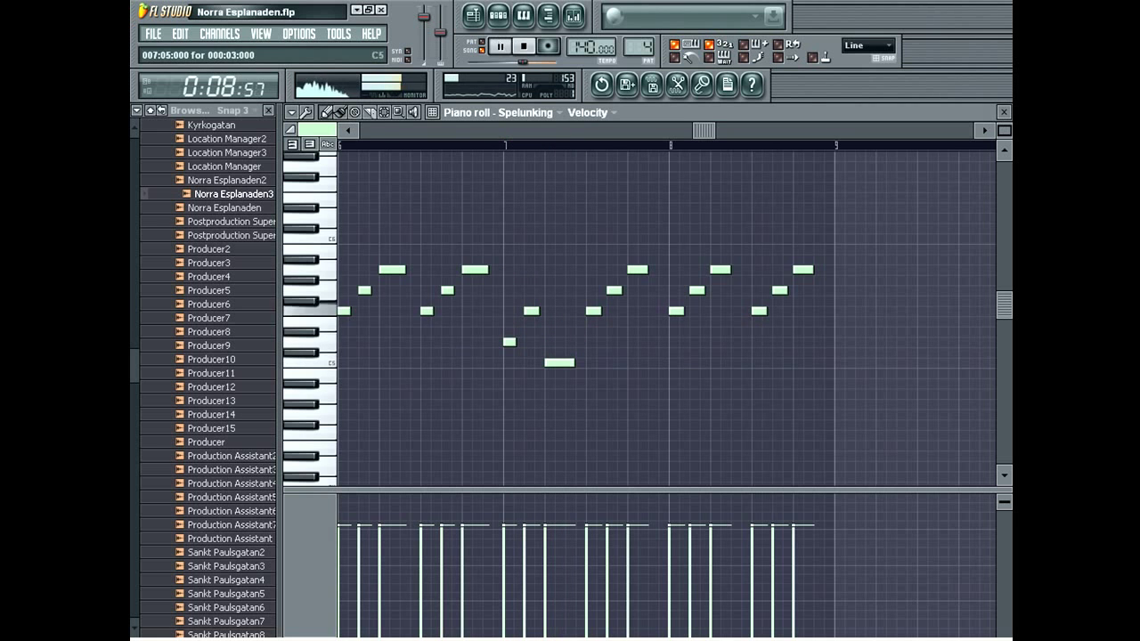
key("space")
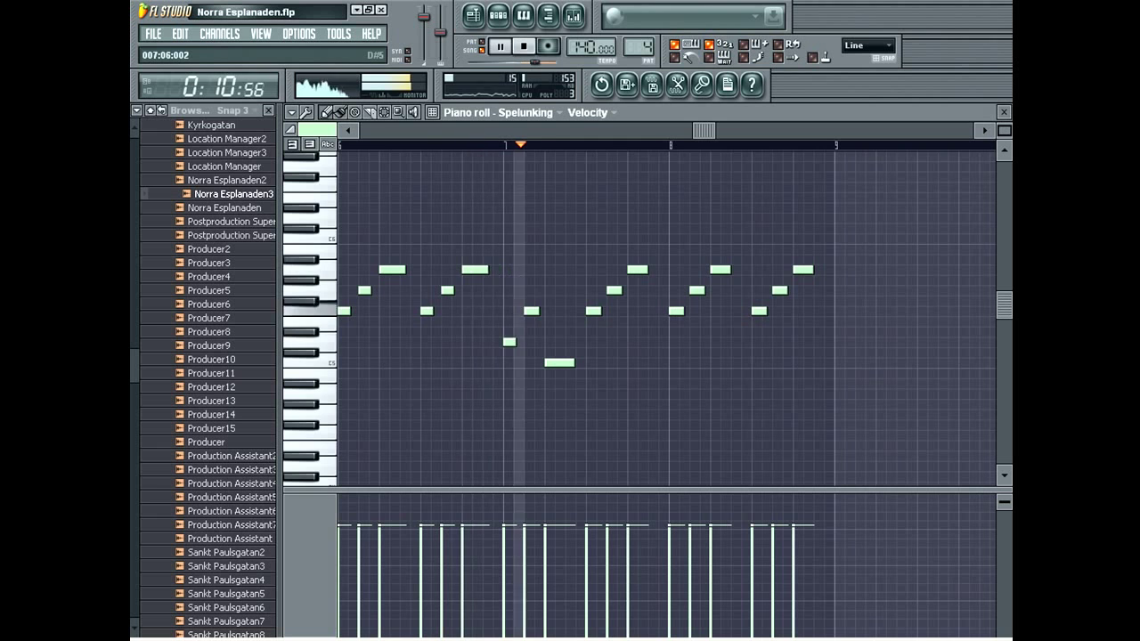
- Try bar 7's second note at D#5 and at D5, auditioning each over the song
key("space")
left_click_drag(531, 311, 531, 331)
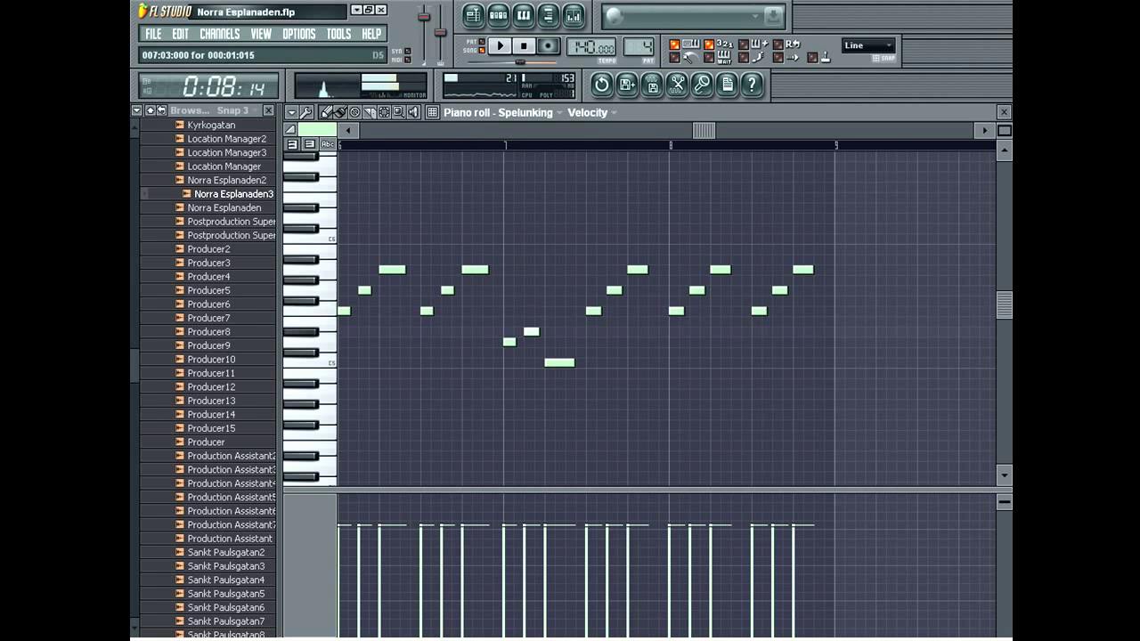
key("space")
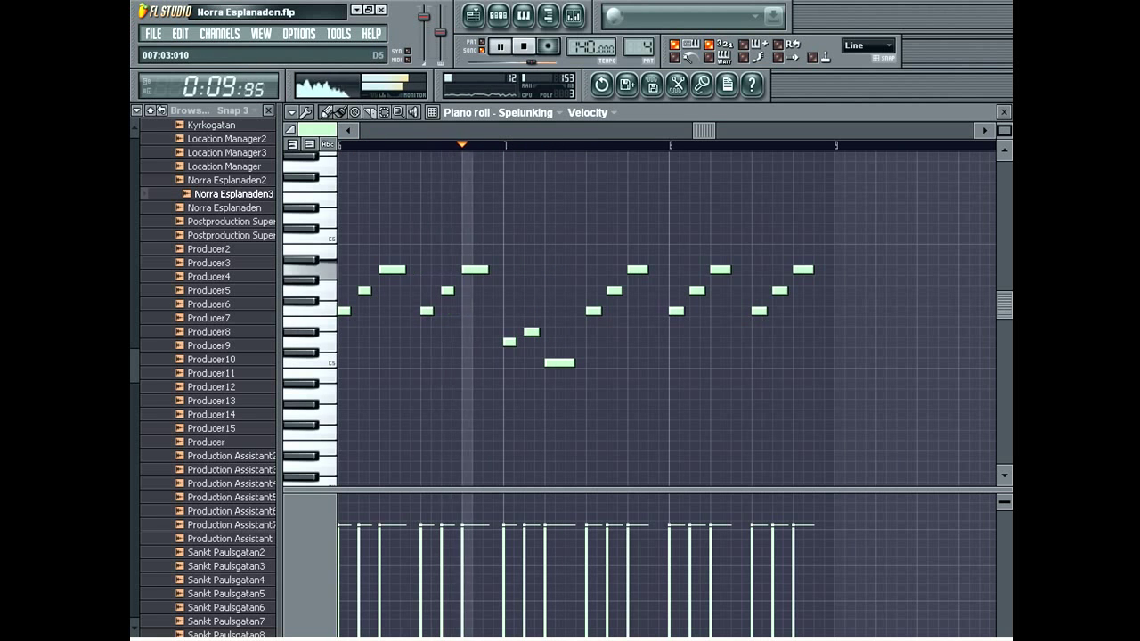
key("space")
left_click_drag(530, 331, 531, 342)
key("space")
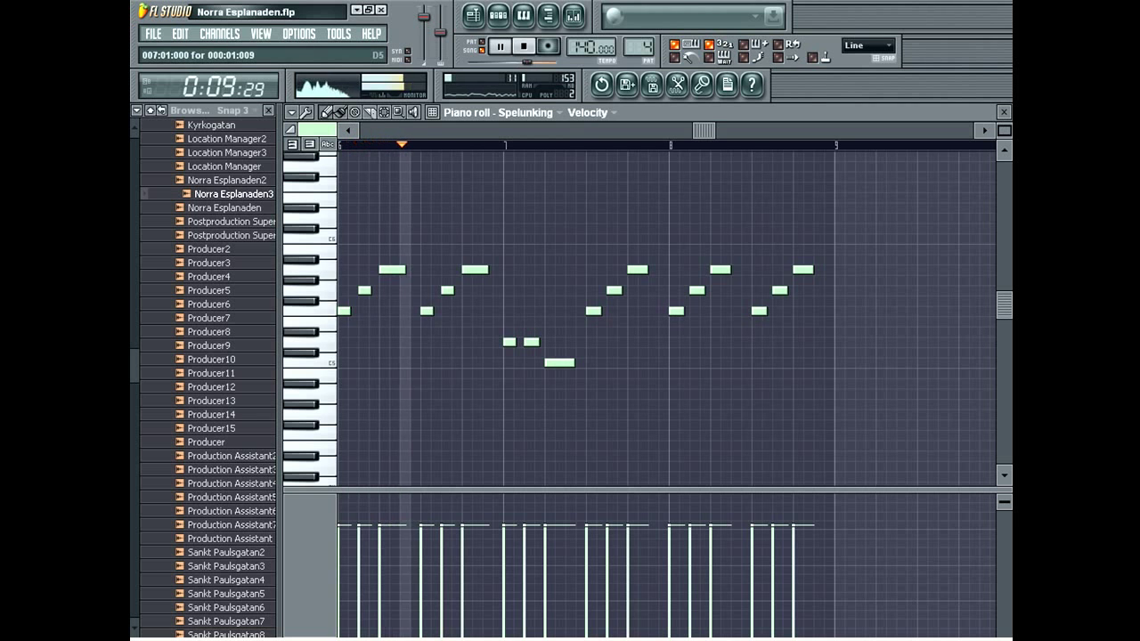
- Lower bar 7's first note to G4 and its second note to A4, and audition them
key("space")
left_click_drag(509, 342, 531, 393)
key("space")
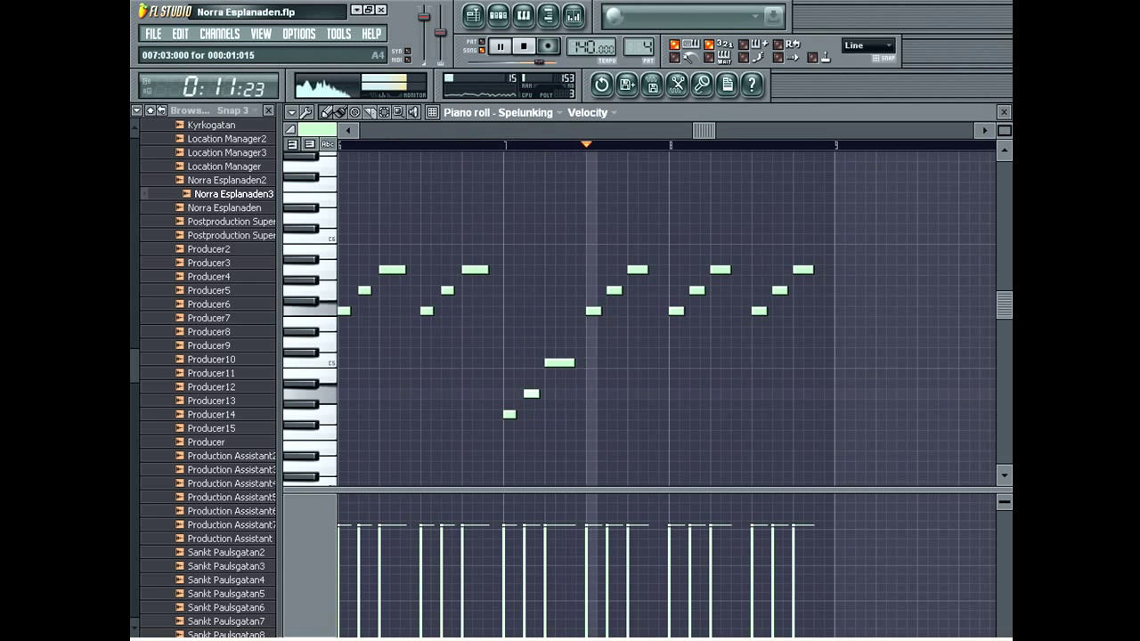
- Raise bar 7's long third note to D5 and audition it over the song
key("space")
left_click_drag(559, 362, 559, 341)
key("space")
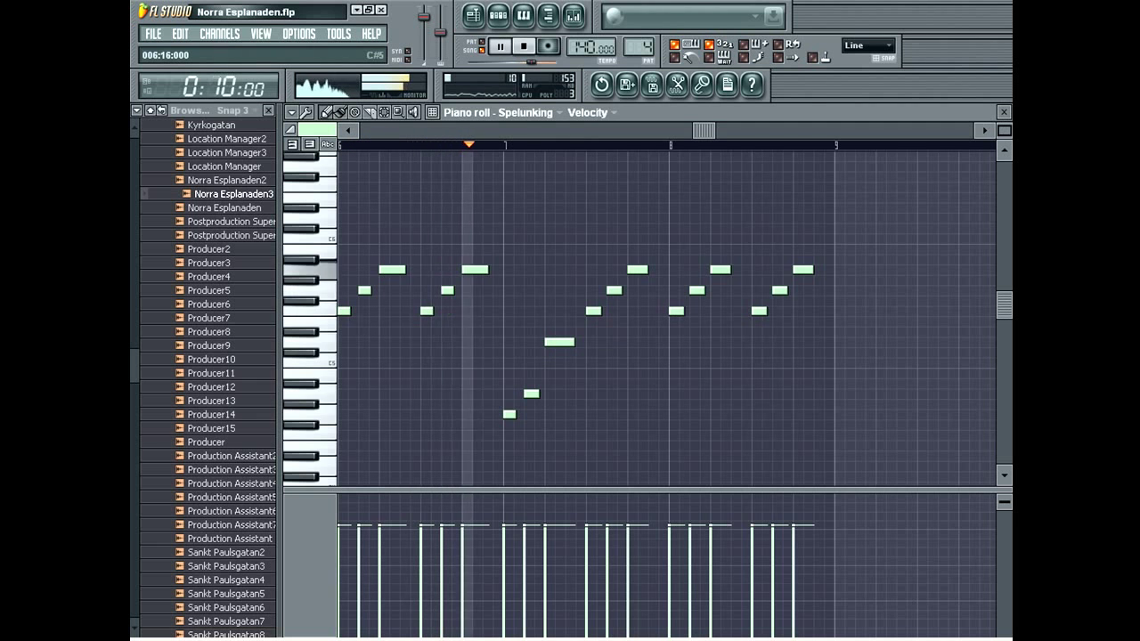
- Raise bar 7's first note to A4 and its second note to C5, and audition the phrase
key("space")
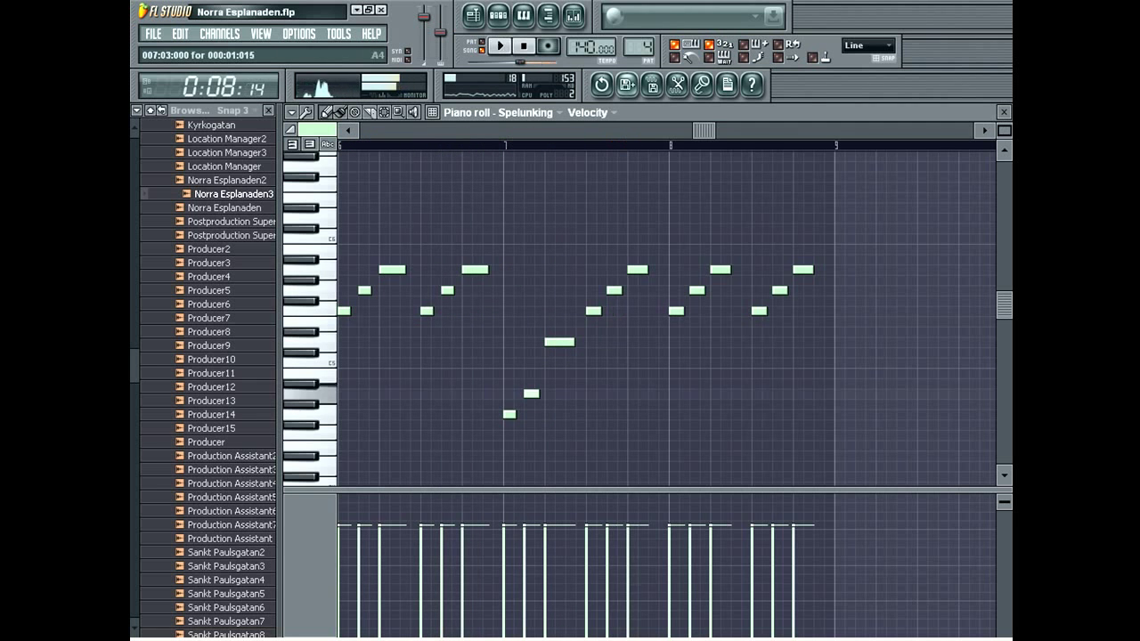
left_click_drag(509, 414, 531, 362)
key("space")
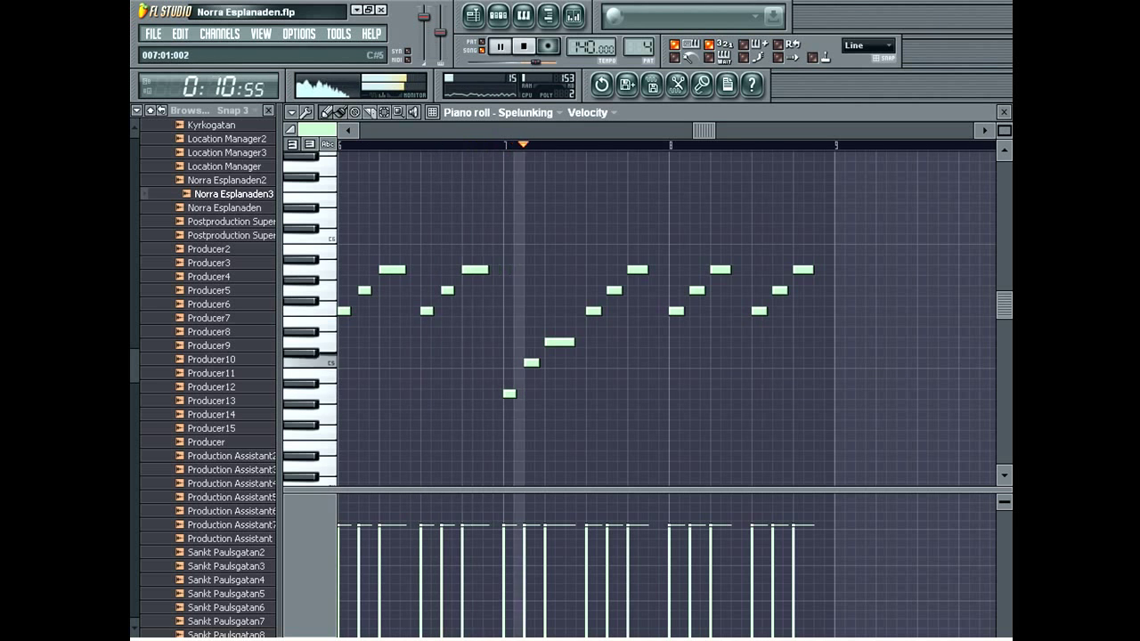
key("space")
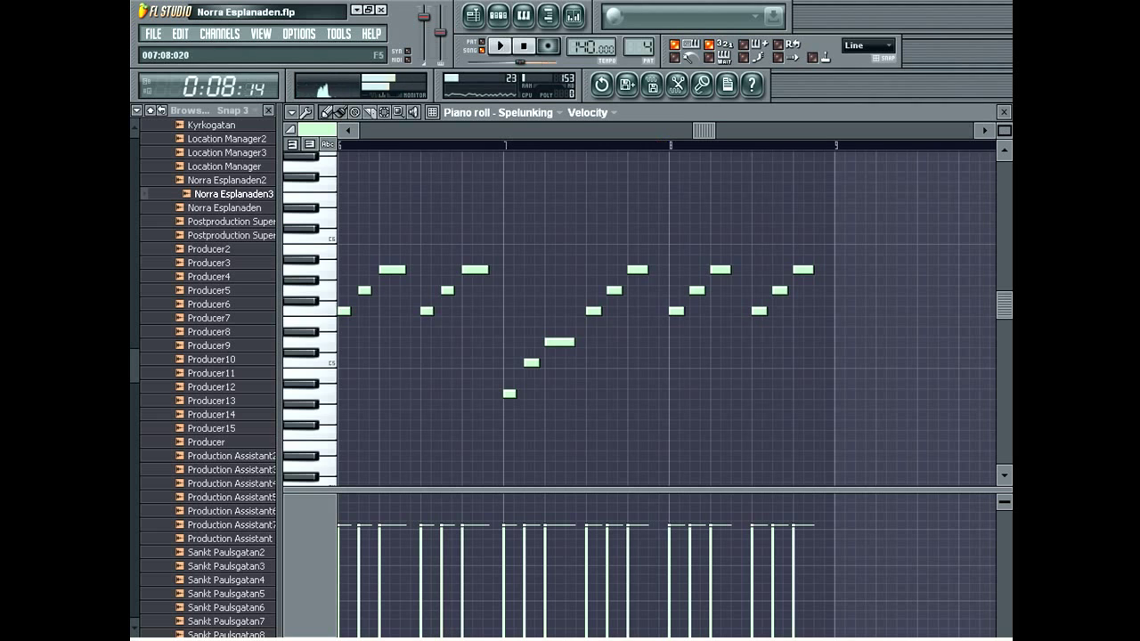
- Try bar 7's last three notes at D5, D#5 and F5, and audition them over the song
left_click_drag(593, 311, 593, 342)
left_click_drag(613, 290, 613, 331)
left_click_drag(637, 269, 637, 311)
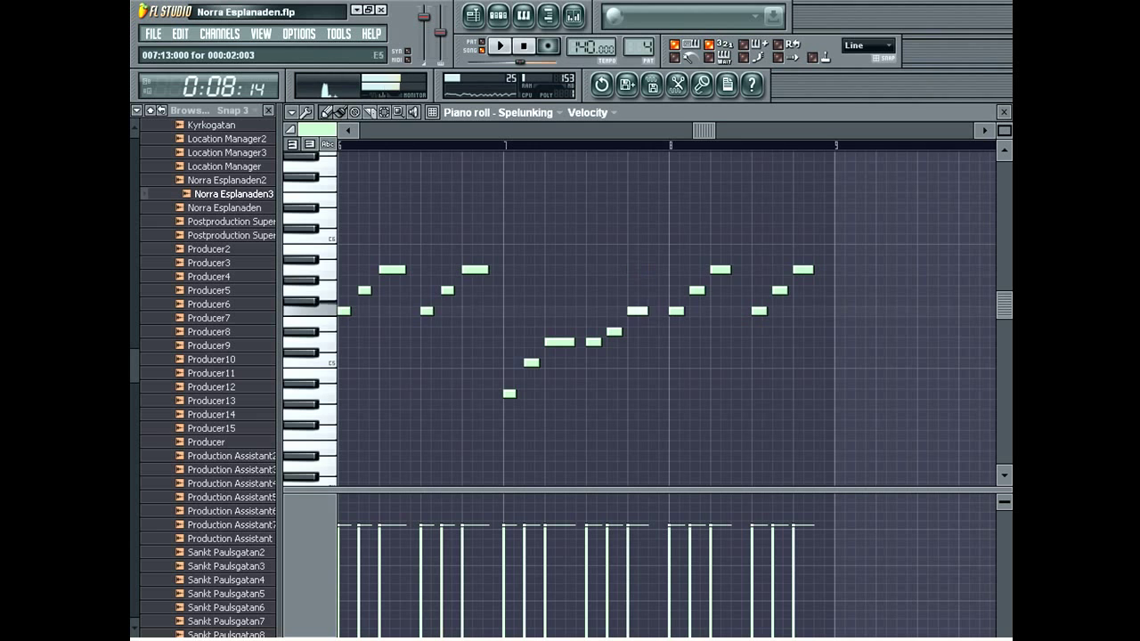
key("space")
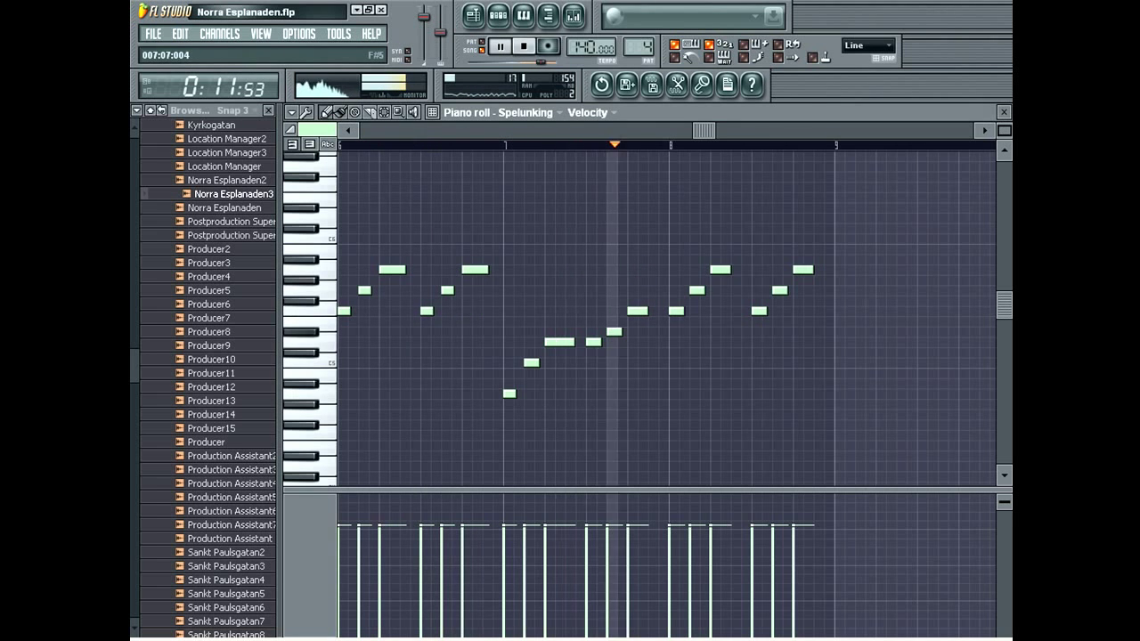
key("space")
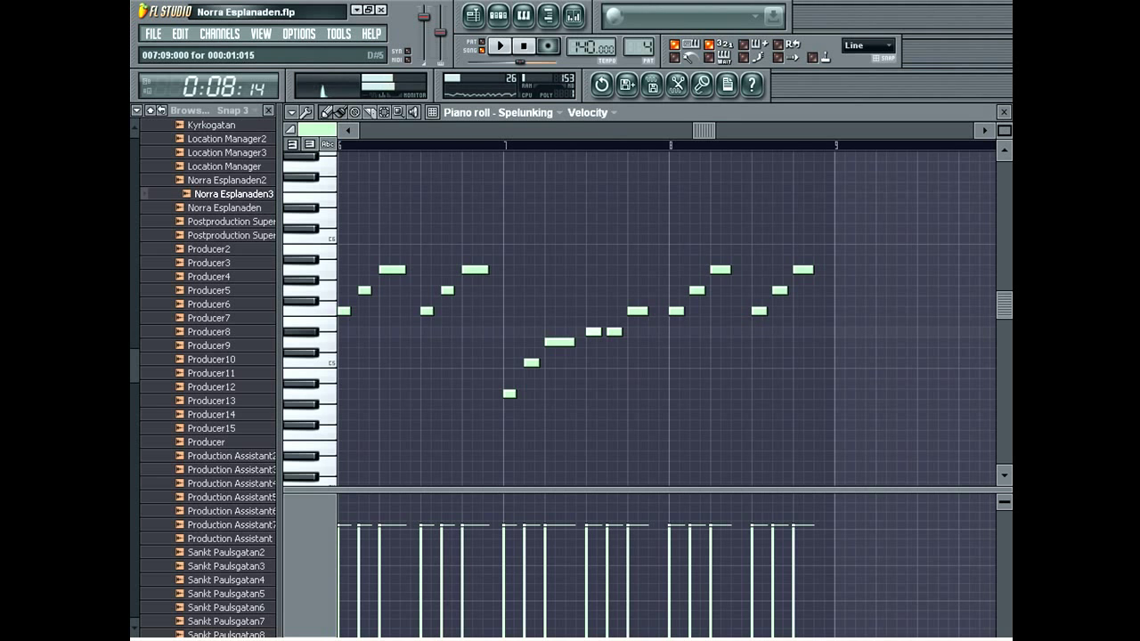
- Try bar 7's last three notes at D#5, F5 and G5, and audition the phrase
left_click_drag(614, 331, 636, 290)
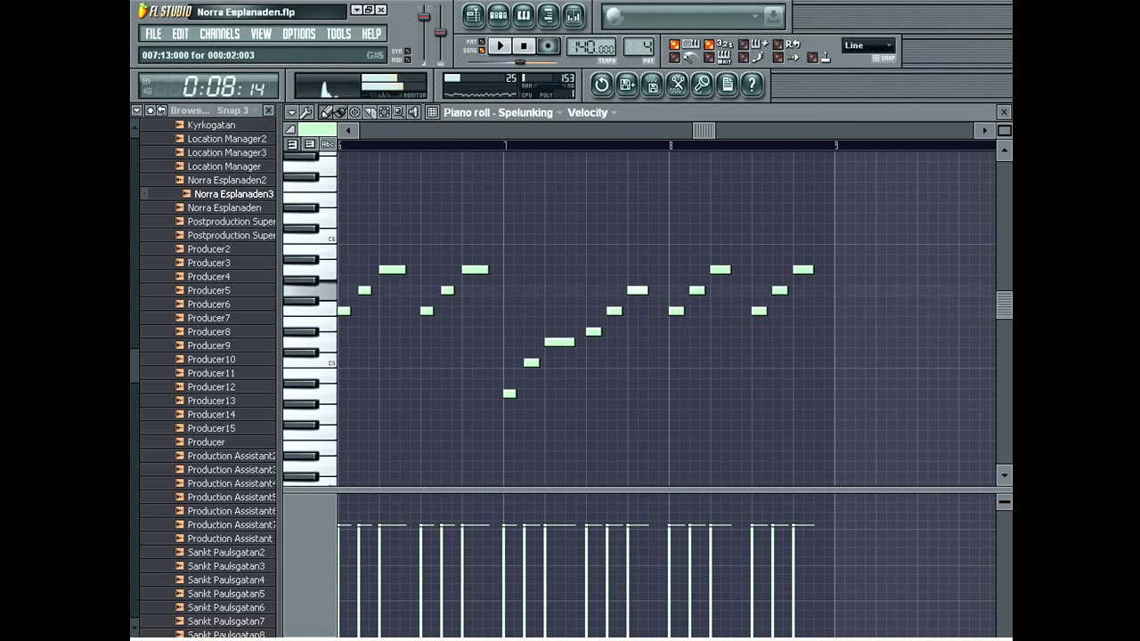
key("space")
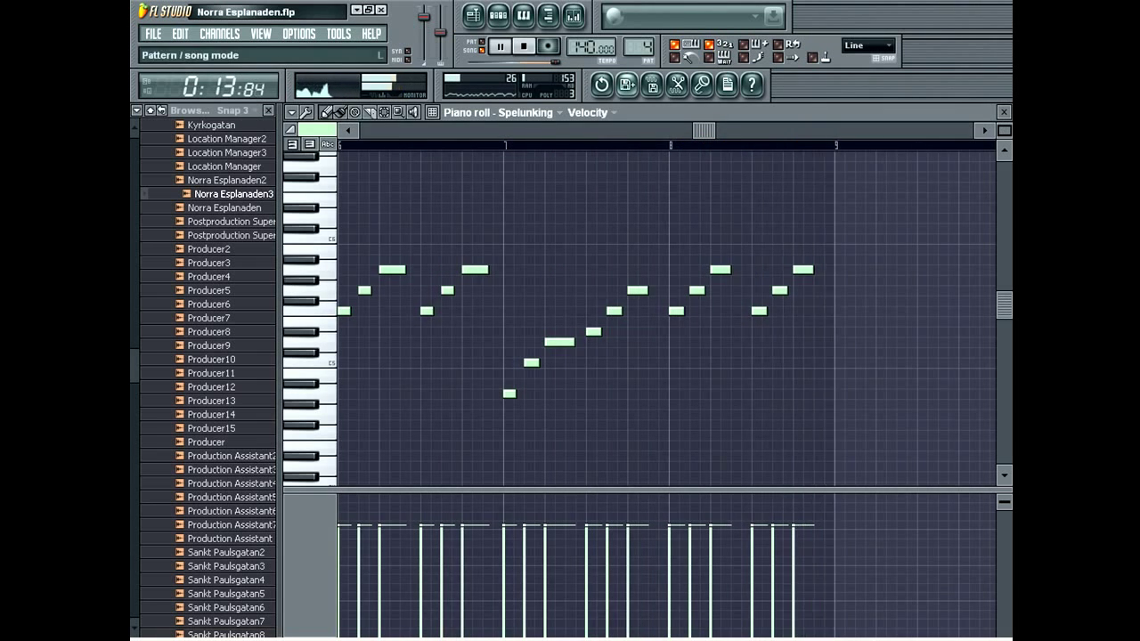
- Try deleting the second Norra Esplanaden clip and the Norra Esplanaden3 clip from the playlist during playback, and undo the deletion
key("F5")
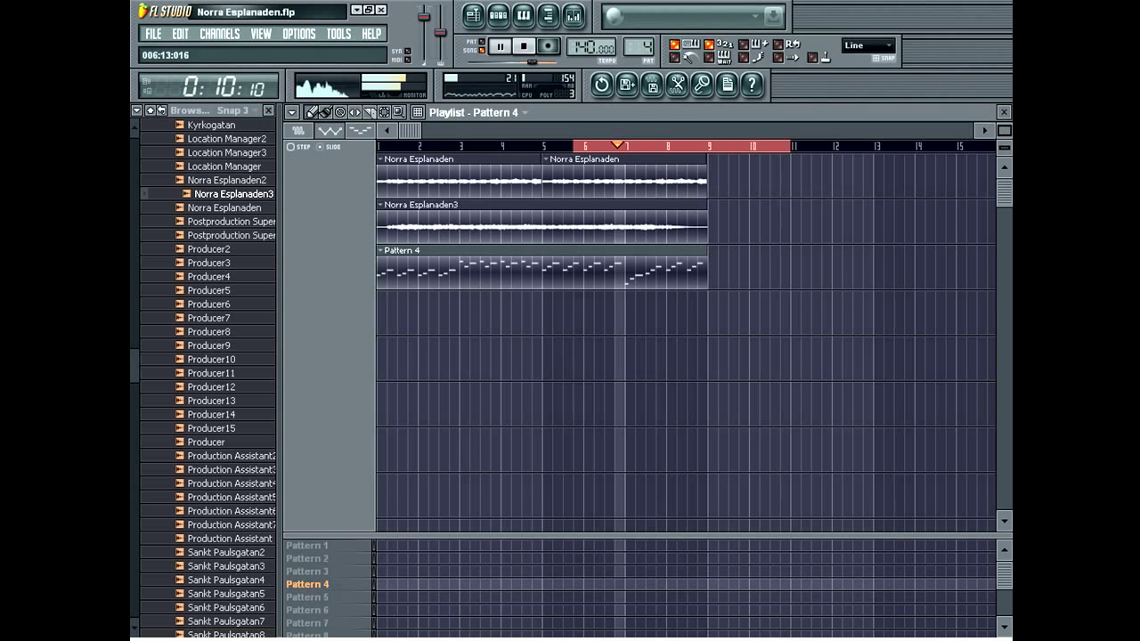
right_click(608, 227)
right_click(608, 181)
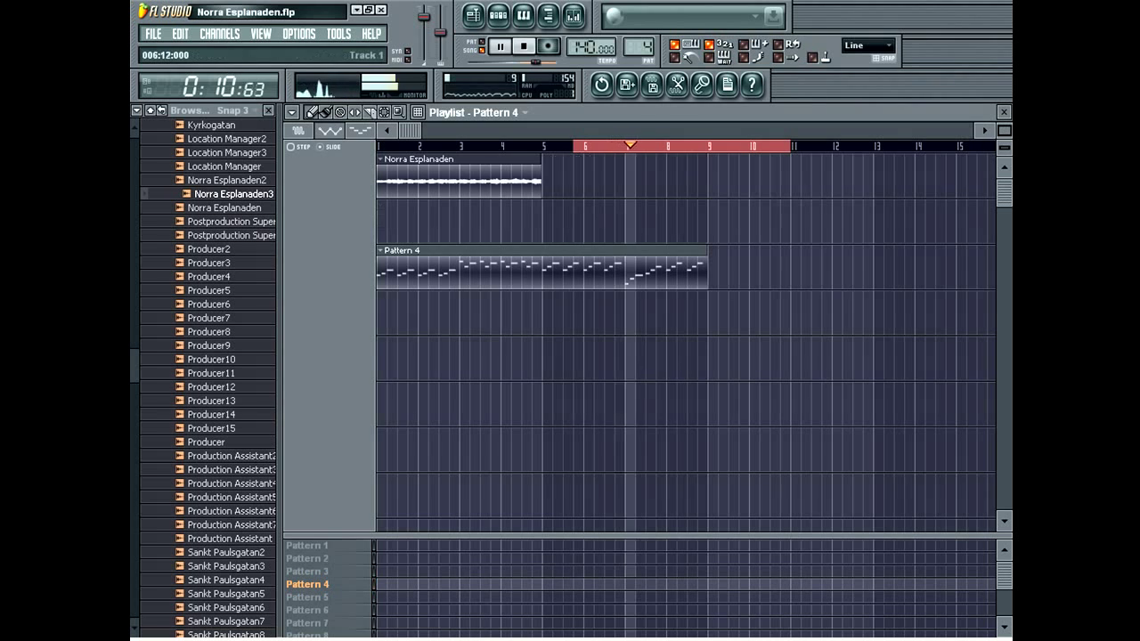
left_click(179, 34)
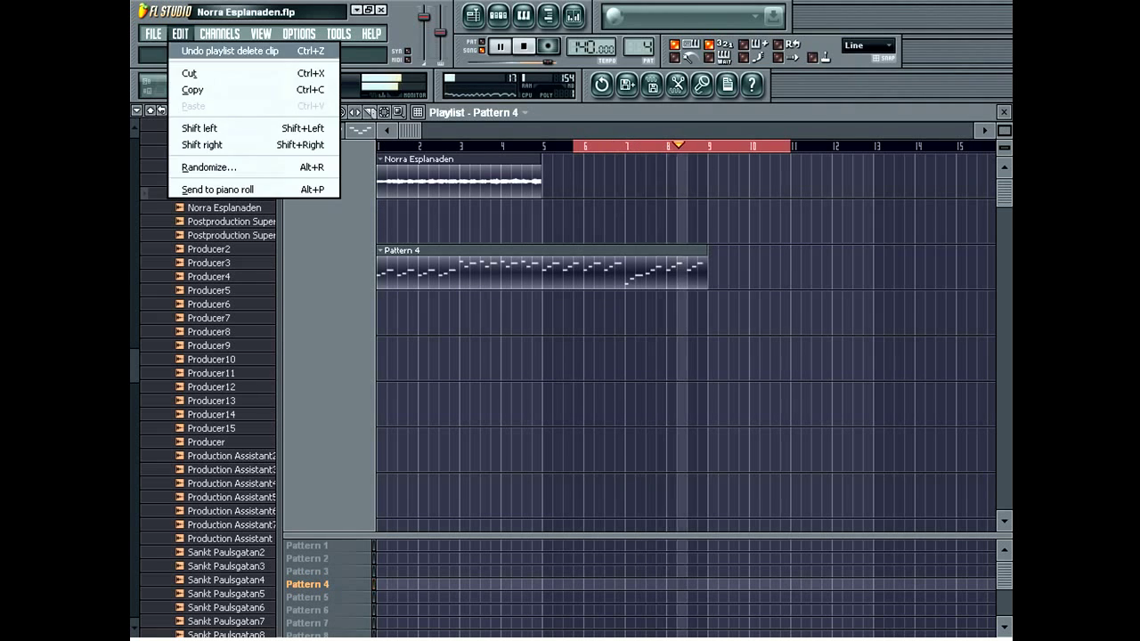
left_click(238, 50)
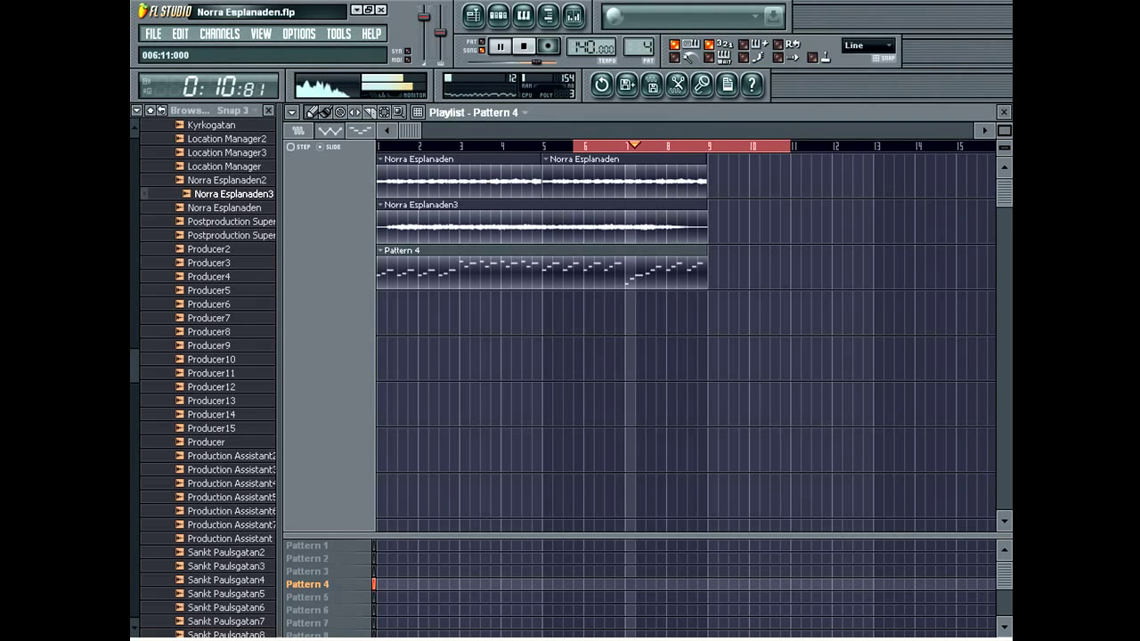
- Reselect the playlist's playback range to end past bar 11, and raise bar 7's long third note in Pattern 4 to F5
left_click_drag(615, 146, 823, 146)
double_click(553, 272)
key("space")
left_click_drag(553, 342, 553, 310)
key("space")
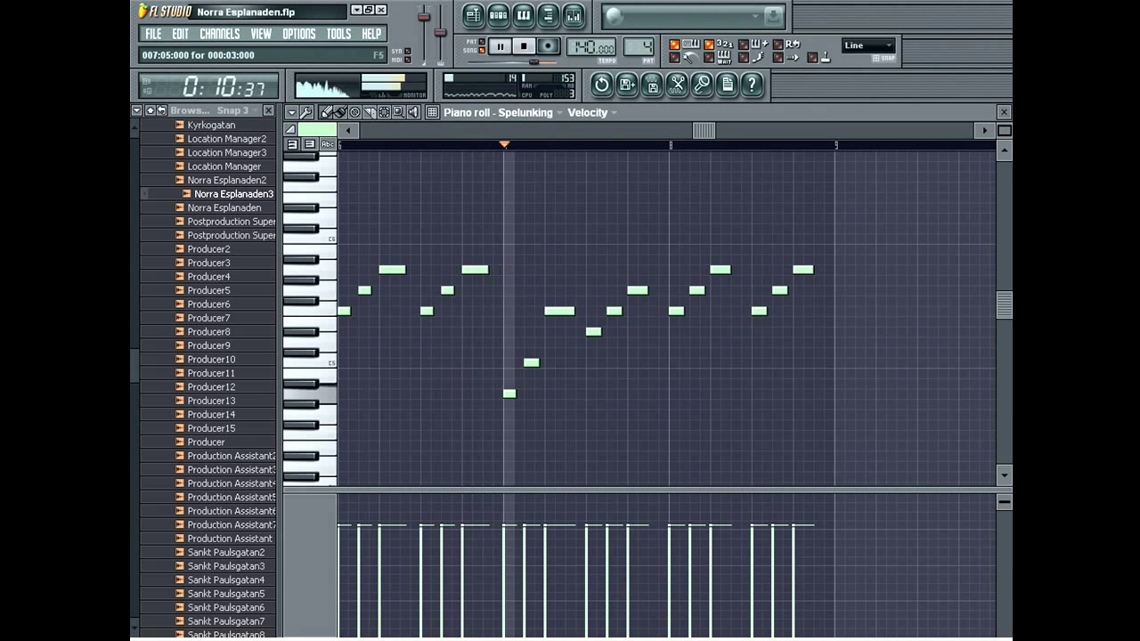
- Raise bar 7's second note to D5 and its first note to C5, auditioning each change over the song
key("space")
left_click_drag(530, 362, 531, 342)
key("space")
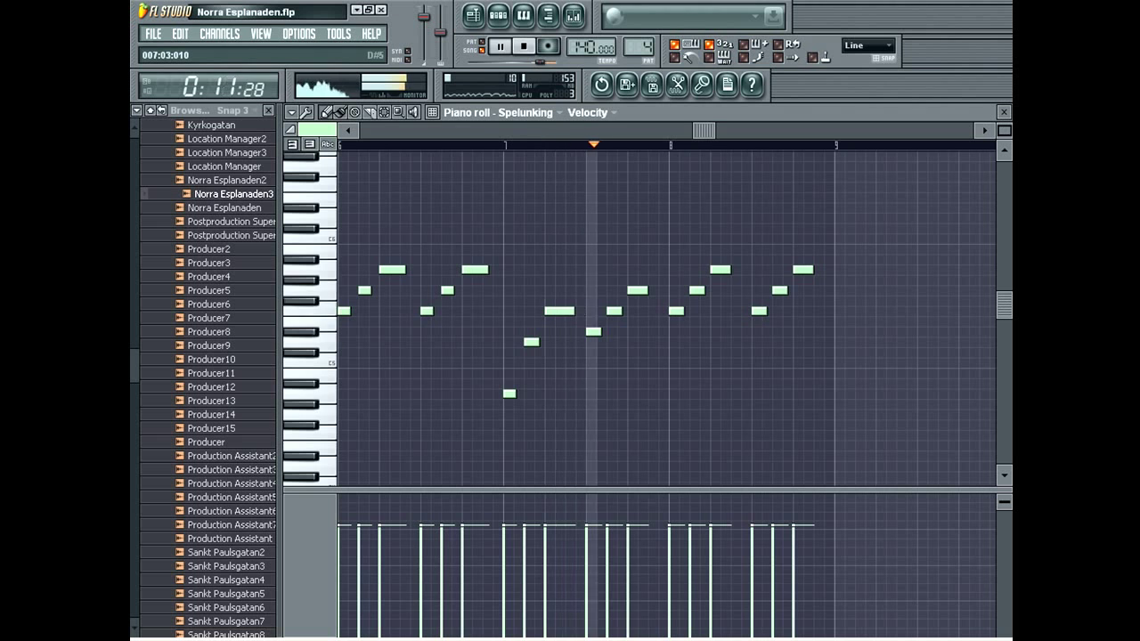
key("space")
left_click_drag(509, 393, 509, 363)
key("space")
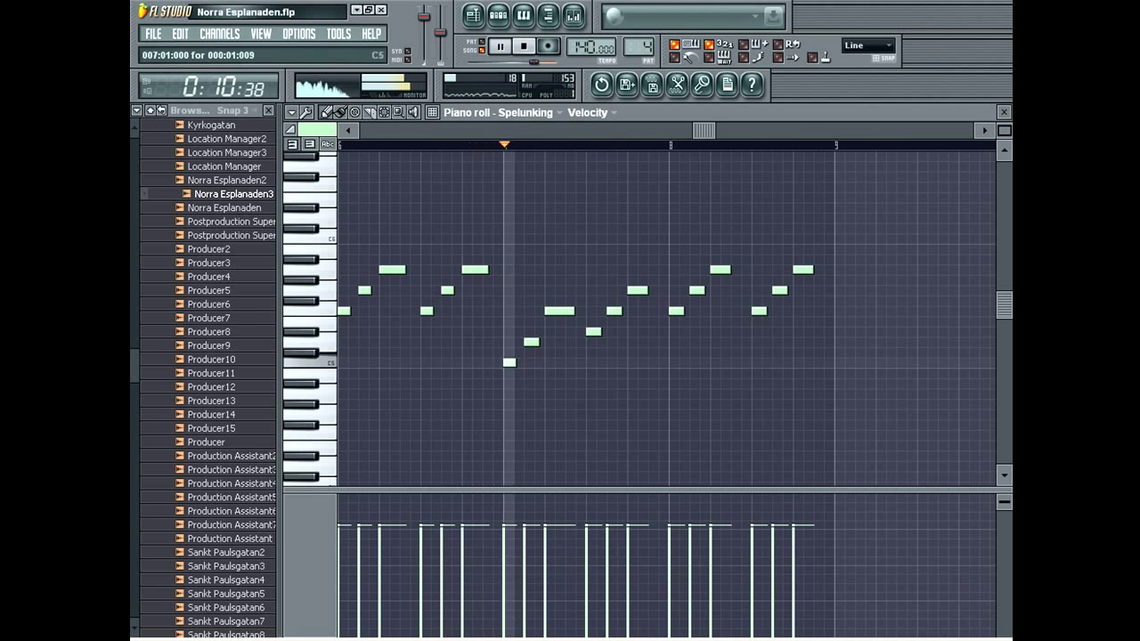
key("space")
key("space")
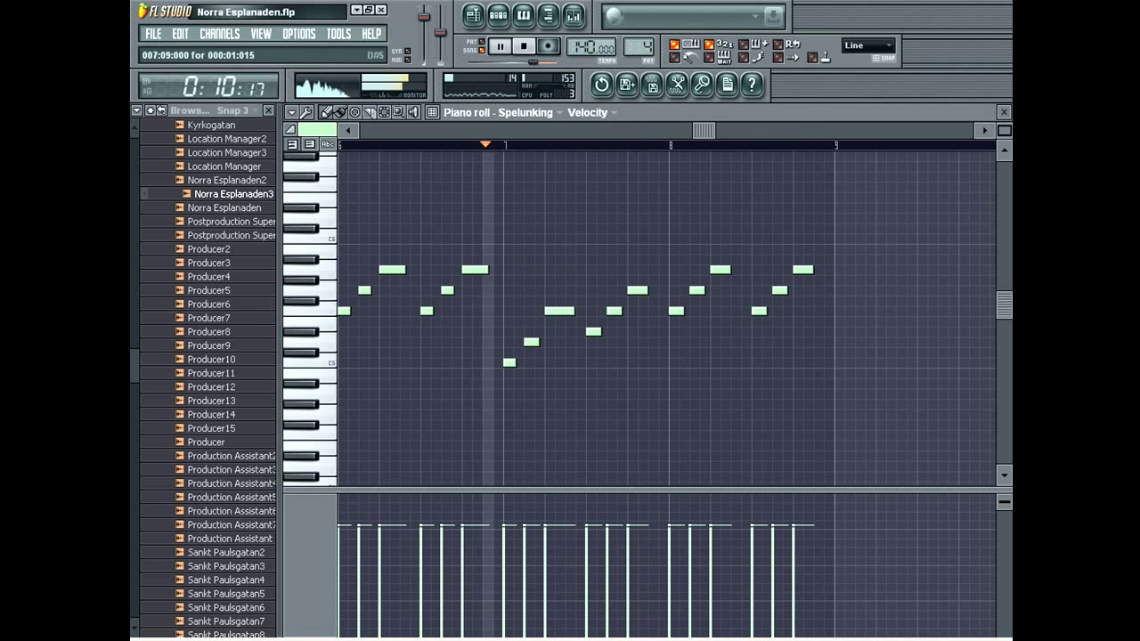
- Set bar 7's last three notes to D5, G5 and A5, and audition them over the song
key("space")
left_click_drag(593, 331, 593, 341)
key("space")
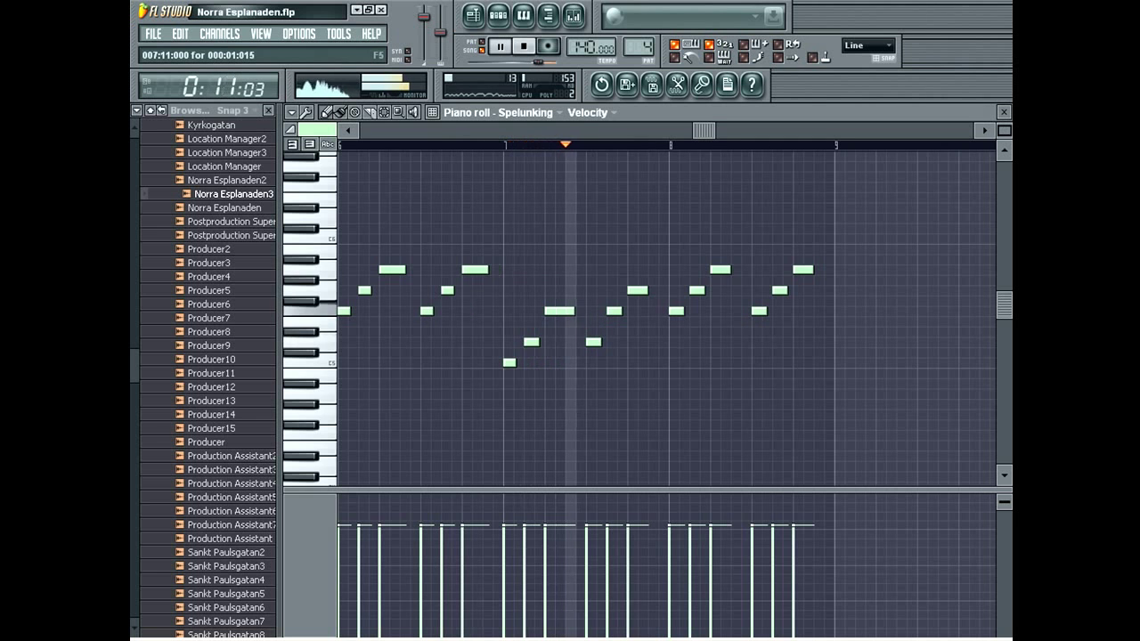
key("space")
left_click_drag(614, 310, 637, 269)
key("space")
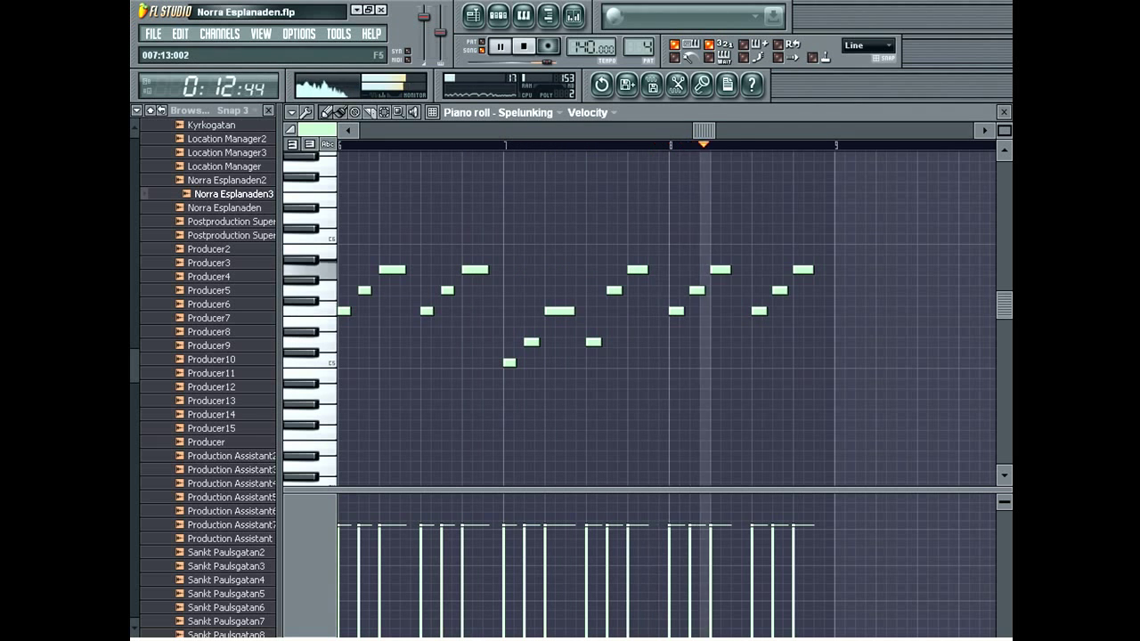
- Extend Pattern 4 with a C5 note at the start of bar 11 at minimum velocity, and close the piano roll
left_click_drag(1004, 131, 1004, 147)
left_click(672, 362)
left_click(672, 634)
key("Escape")
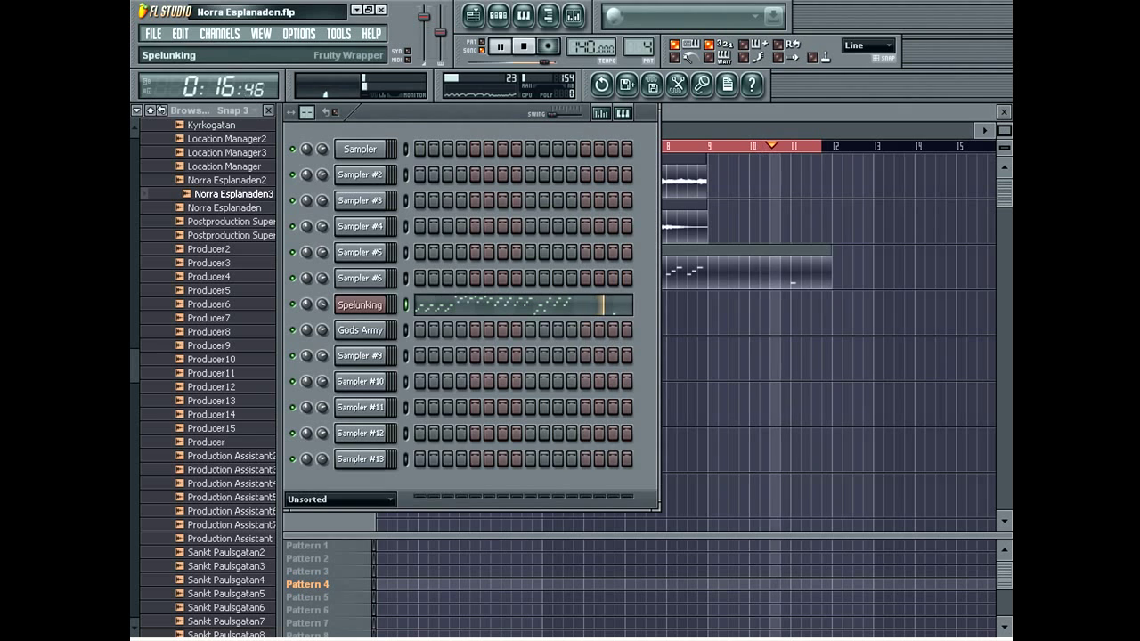
- Name the Sampler #9 channel Spelunking and paste the melody's notes into it
right_click(386, 348)
left_click(408, 377)
type("Spelunking")
key("Return")
key("ctrl+v")
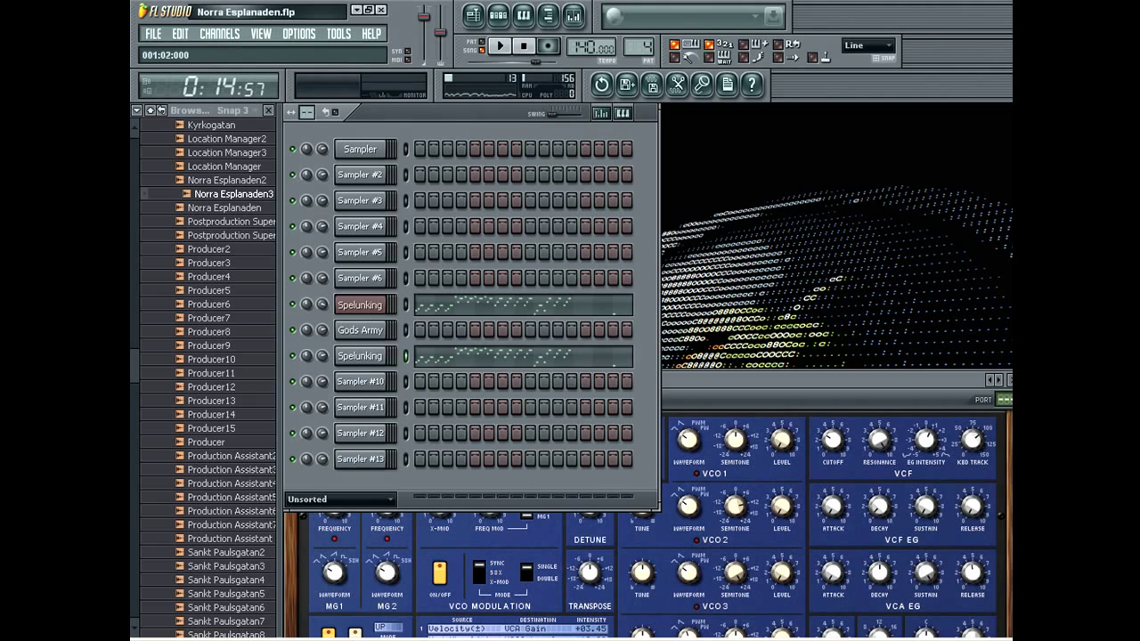
- Solo the original Spelunking channel and export Pattern 4 as an audio file named Norra Esplanaden4
right_click(292, 304)
left_click(312, 315)
left_click(573, 15)
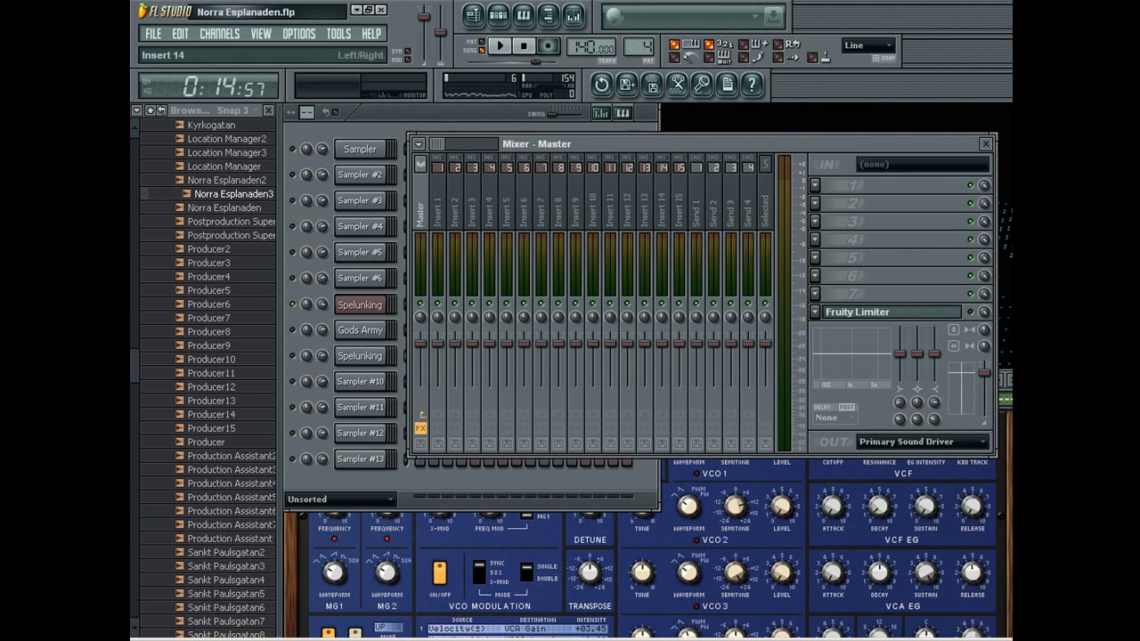
left_click(642, 123)
left_click(482, 46)
key("ctrl+r")
key("End")
type("4")
key("Return")
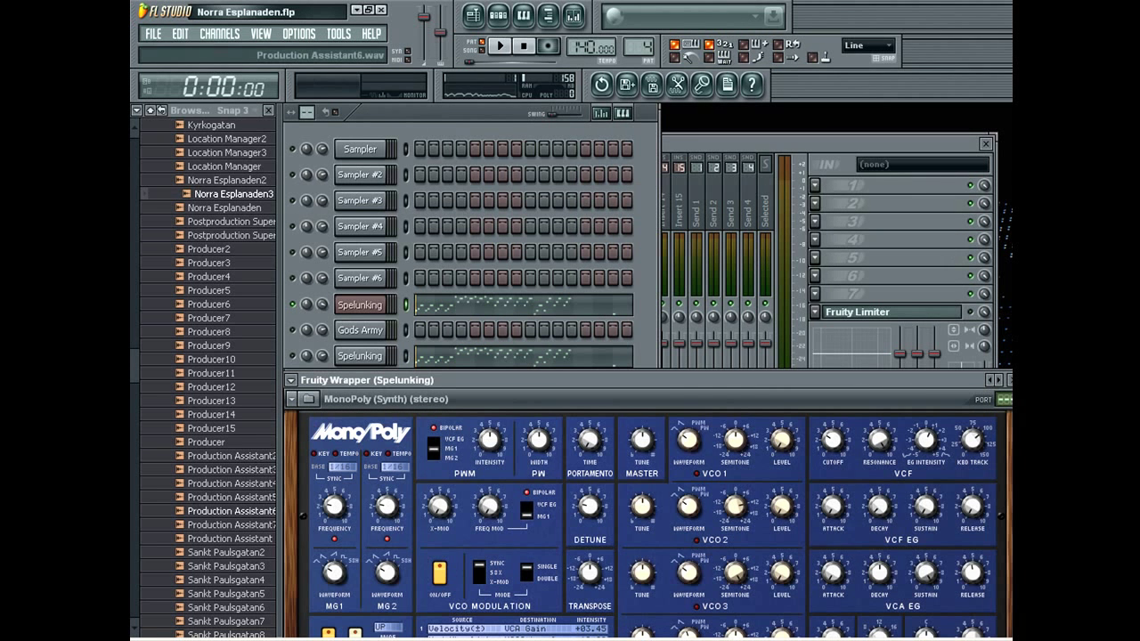
- Refresh the browser's file list and place Norra Esplanaden4 on the playlist's third track at bar 1, replacing the Pattern 4 clip
left_click(162, 111)
left_click(473, 15)
left_click_drag(233, 207, 392, 270)
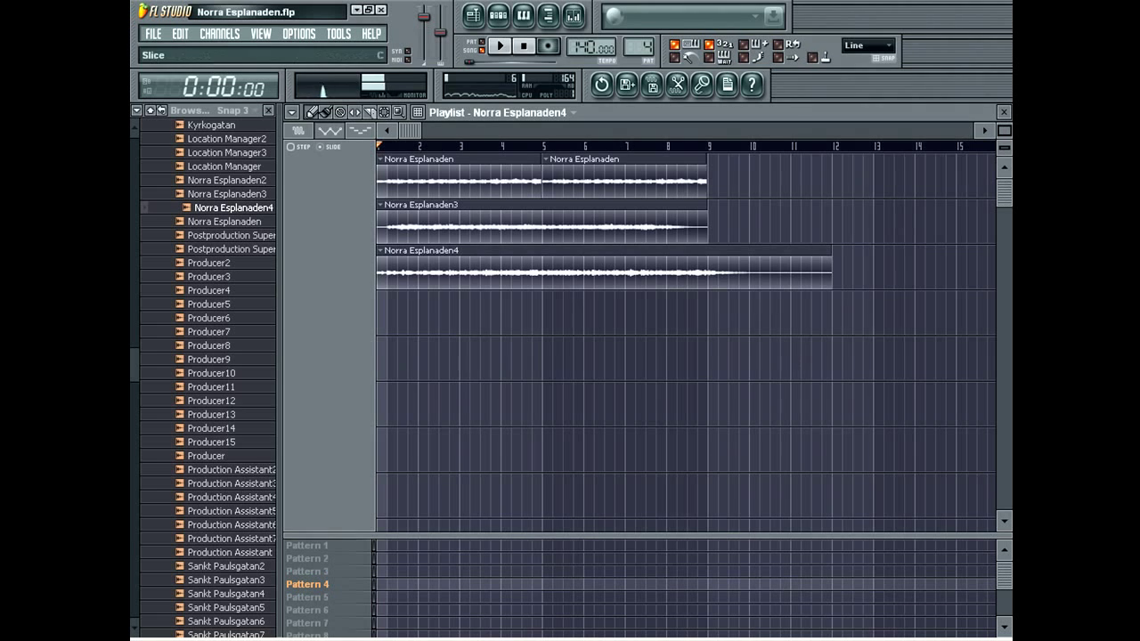
- Trim the Norra Esplanaden4 clip to bar 9, duplicate all clips from bar 9 onward, and delete the Norra Esplanaden4 copy
key("ctrl+a")
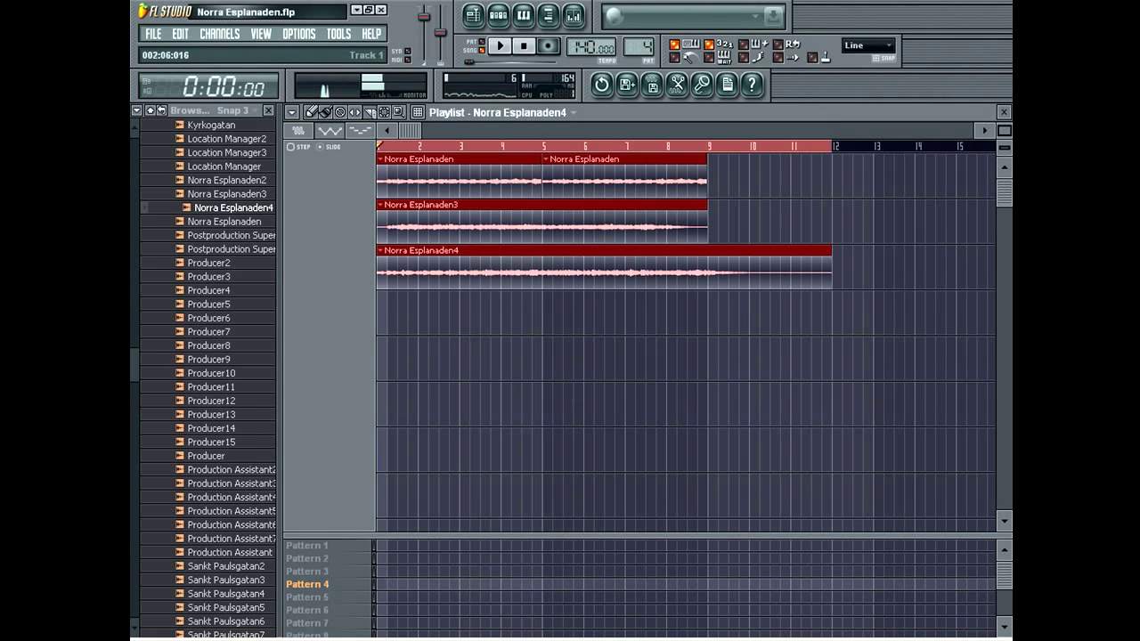
key("ctrl+b")
left_click_drag(830, 222, 789, 223)
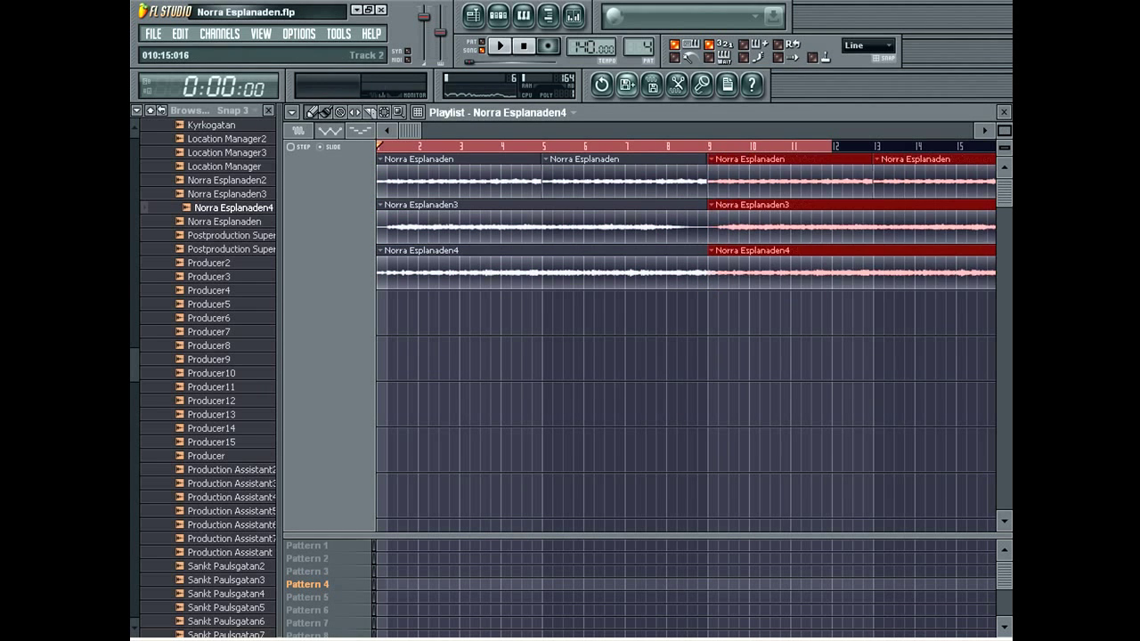
right_click(945, 267)
left_click(394, 146)
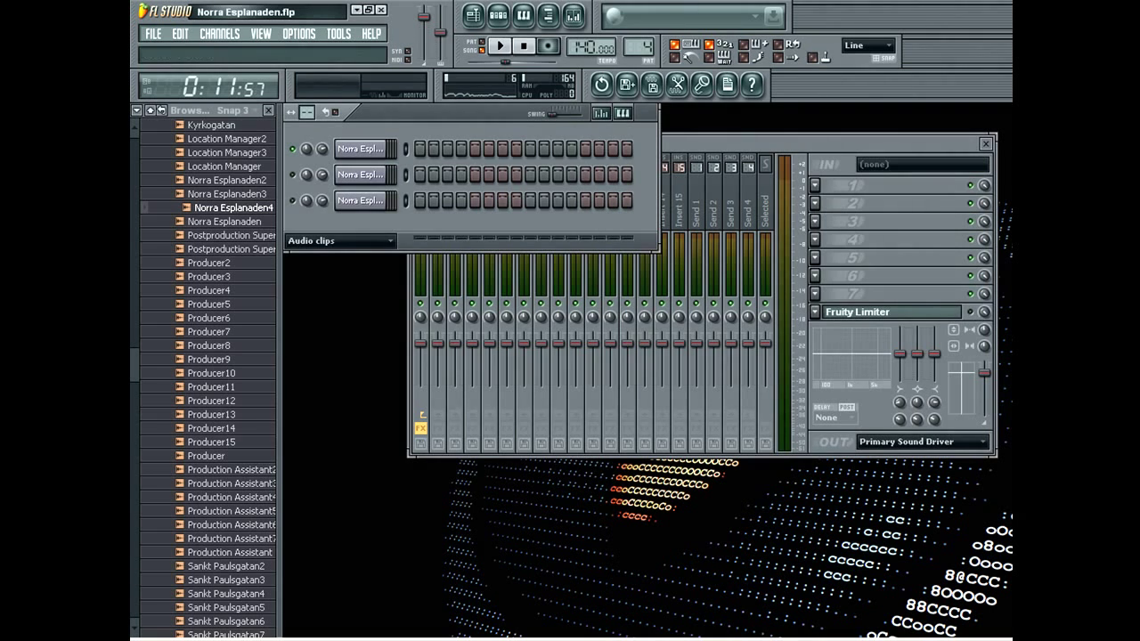
- Unmute all channels and show every channel group in the step sequencer
right_click(293, 200)
left_click(342, 241)
left_click(341, 242)
left_click(347, 256)
- Cut the original Spelunking channel's notes from Pattern 4, and switch to Pattern 5 with the song playing
left_click(359, 304)
left_click(360, 305)
key("ctrl+x")
key("plus")
key("space")
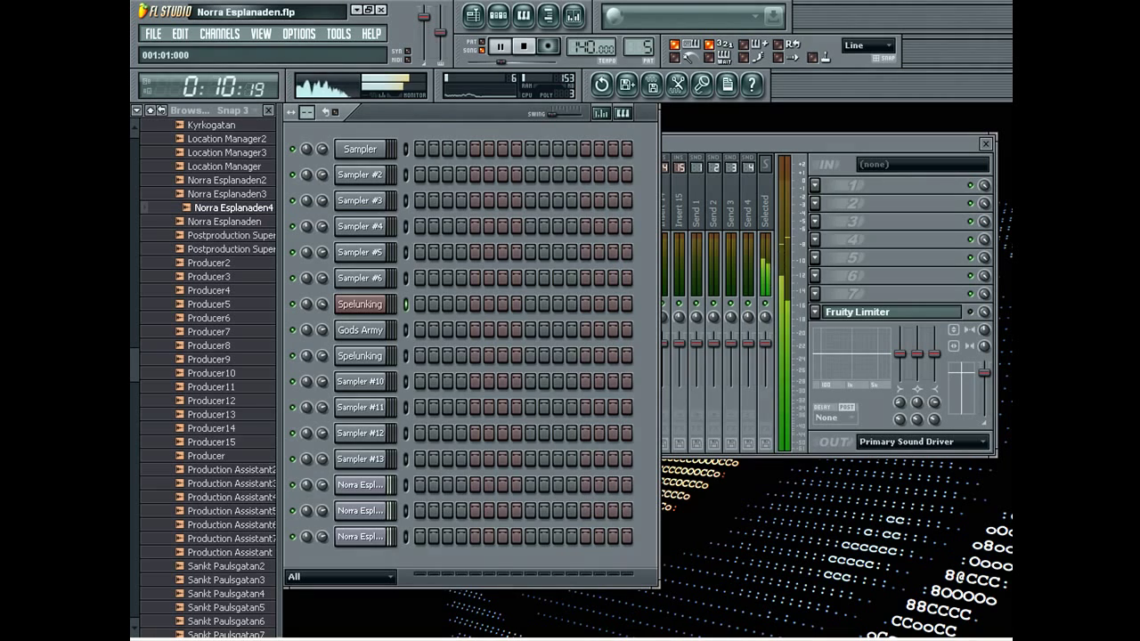
- Switch the original Spelunking channel's MonoPoly preset to Chord Sequence and set the channel volume to 98%
left_click(360, 304)
left_click_drag(975, 379, 820, 270)
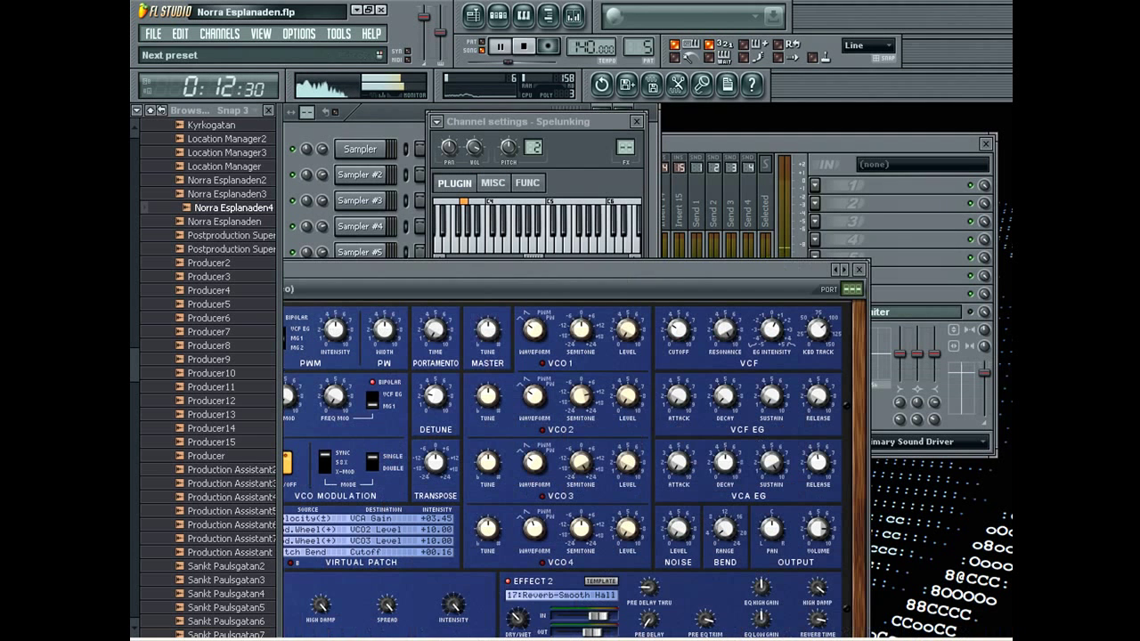
left_click(843, 269)
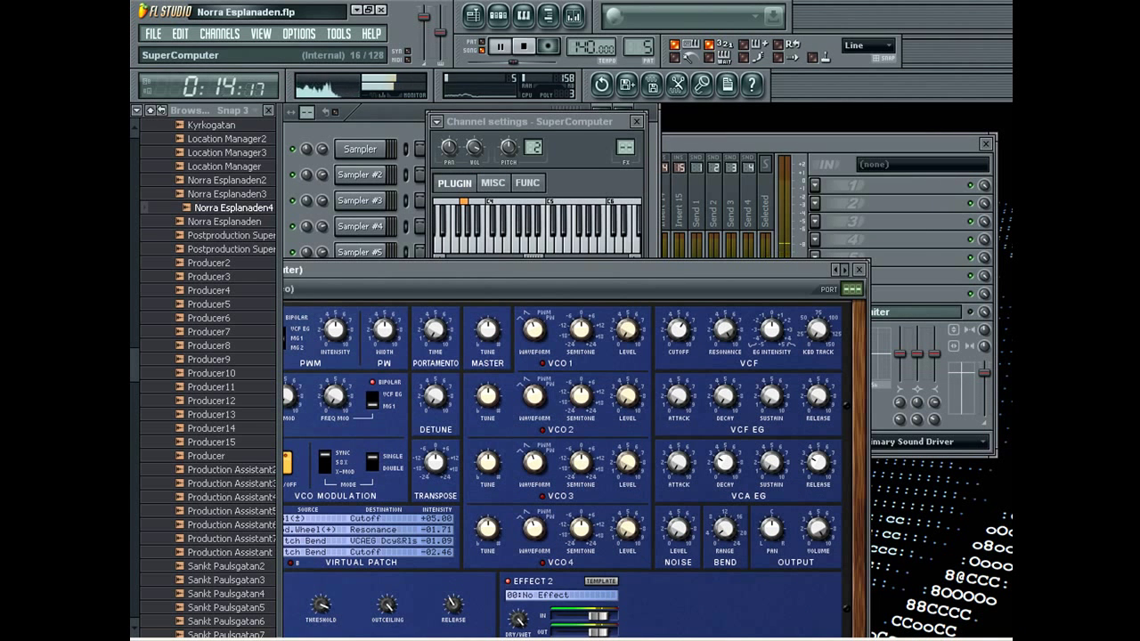
left_click(843, 269)
left_click_drag(474, 147, 474, 150)
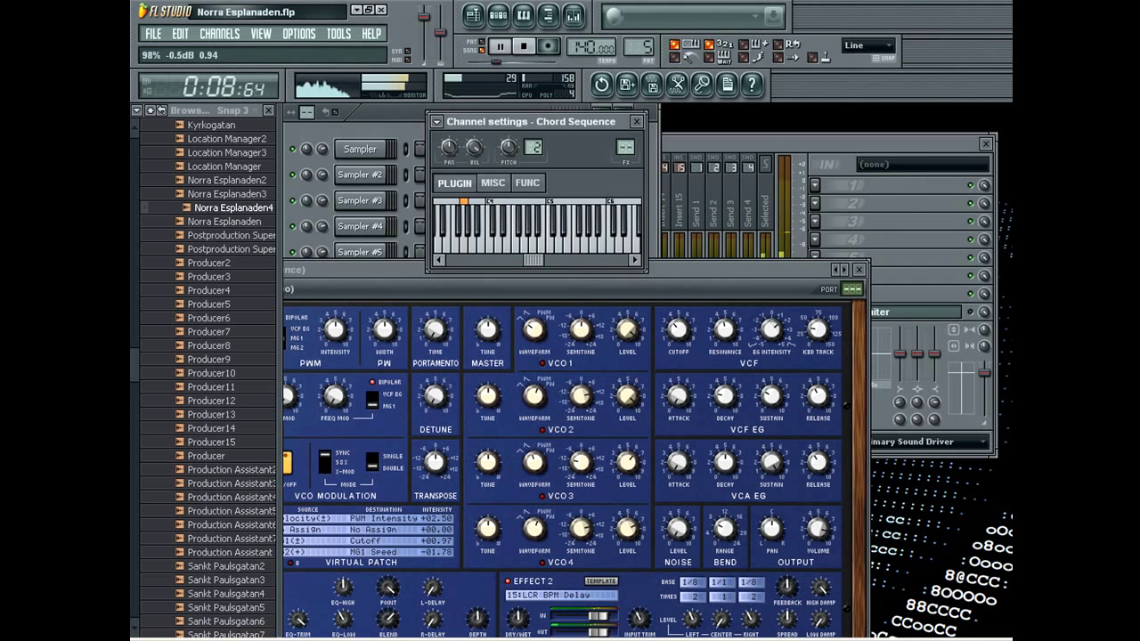
- Record a Chord Sequence melody into Pattern 5 from the song's start, discarding the first take, and open the recording in the piano roll
left_click(470, 61)
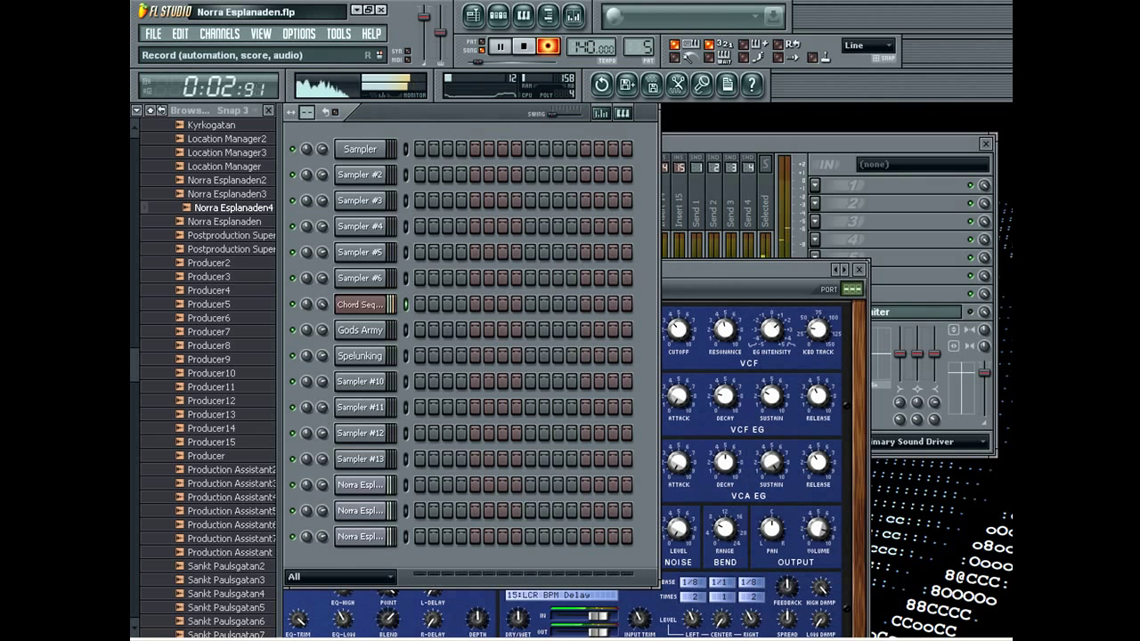
key("space")
key("ctrl+z")
key("space")
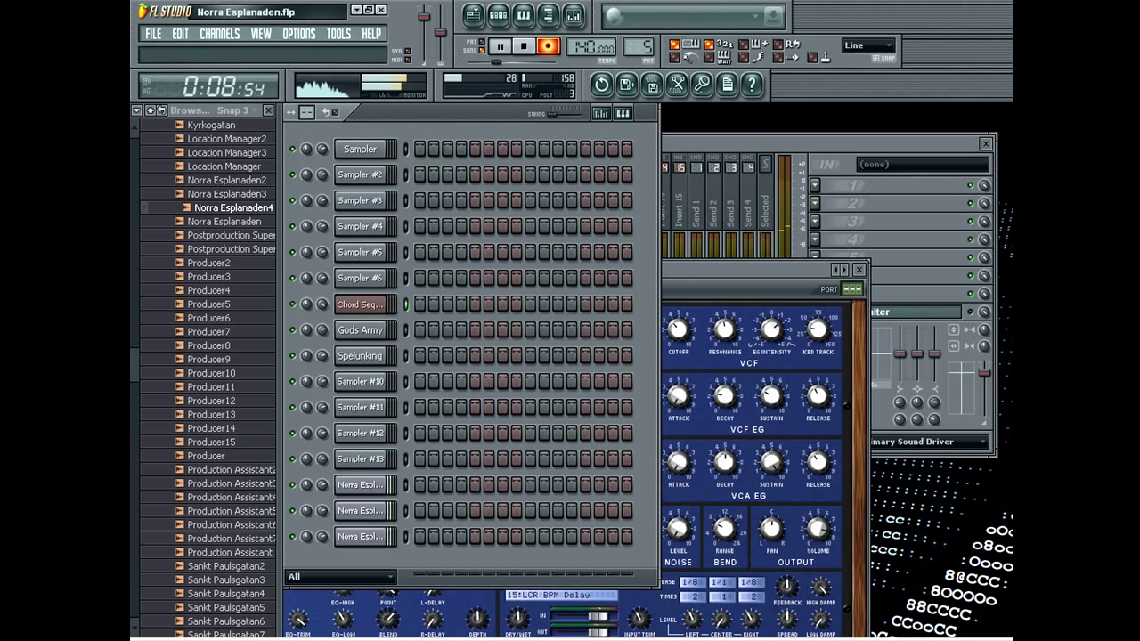
left_click(548, 45)
left_click(468, 295)
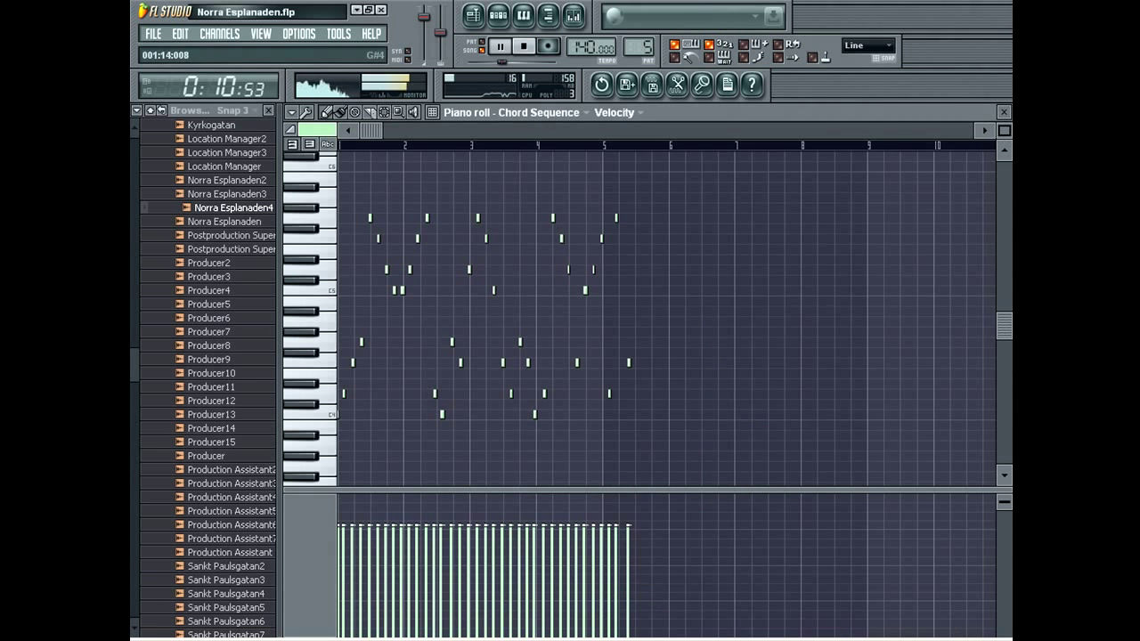
- Place the melody's first three notes, C4, D4 and F4, on the grid from the start of bar 1
left_click_drag(1004, 130, 662, 270)
right_click(342, 414)
left_click_drag(372, 393, 345, 414)
right_click(421, 362)
left_click(425, 362)
key("space")
key("space")
- Align bar 1's remaining notes to the grid as G4, G5, F5, D#5 and C5
right_click(465, 342)
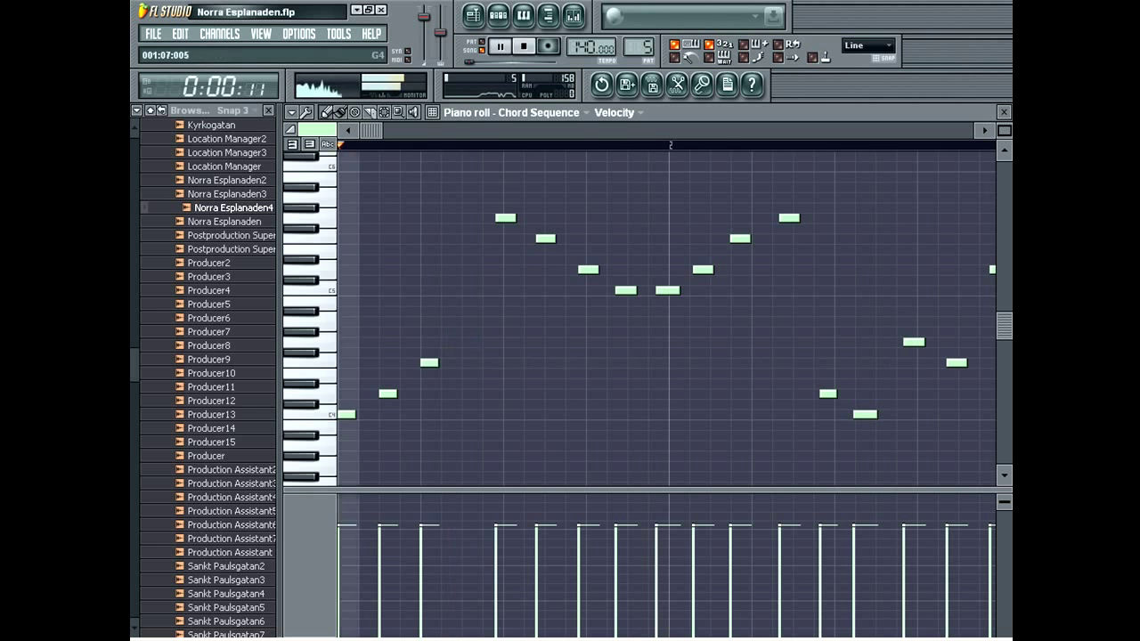
key("space")
right_click(553, 250)
left_click(553, 239)
left_click(594, 259)
right_click(626, 291)
left_click(635, 290)
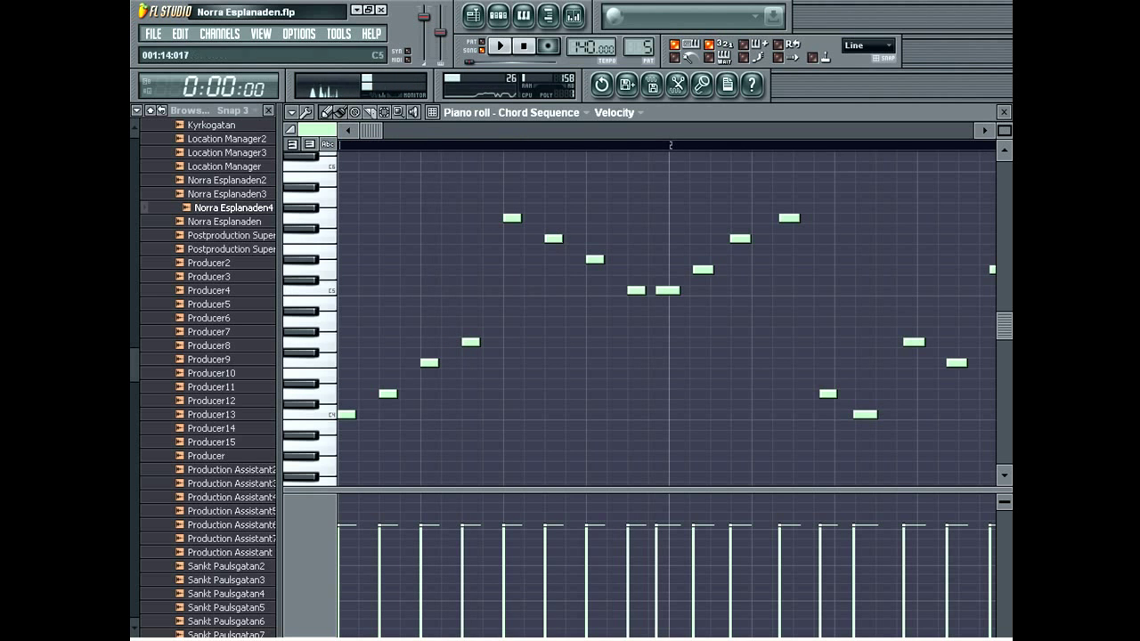
- Align bar 2's opening C5 and D5 notes to the grid, and replace bar 1's D#5 note with D5
key("space")
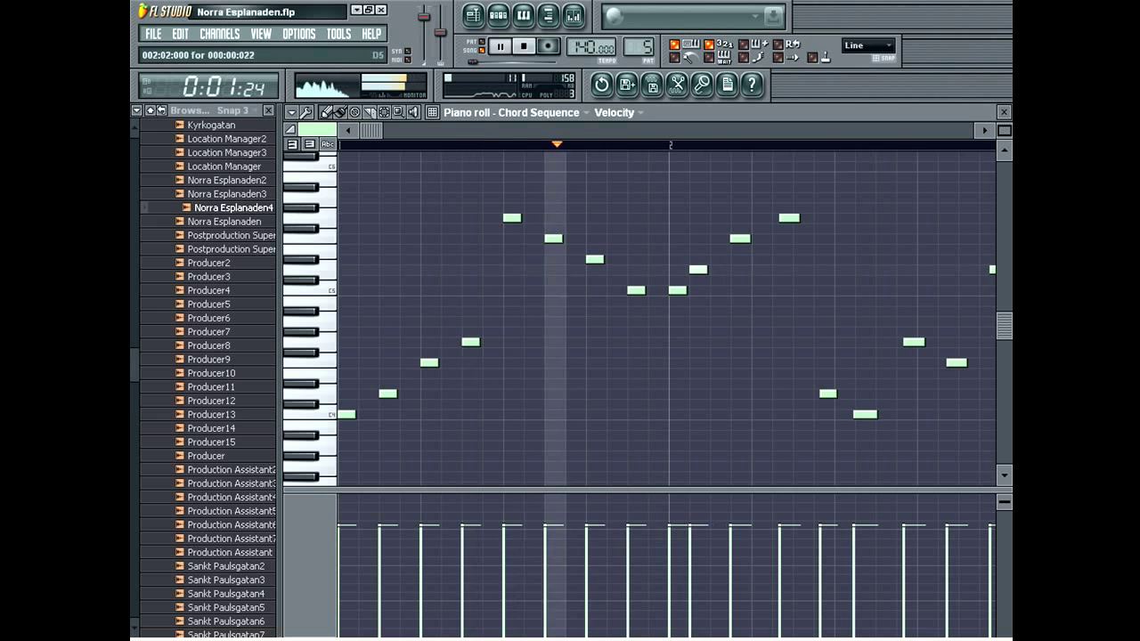
left_click_drag(698, 269, 719, 269)
key("space")
key("space")
right_click(595, 259)
left_click(594, 269)
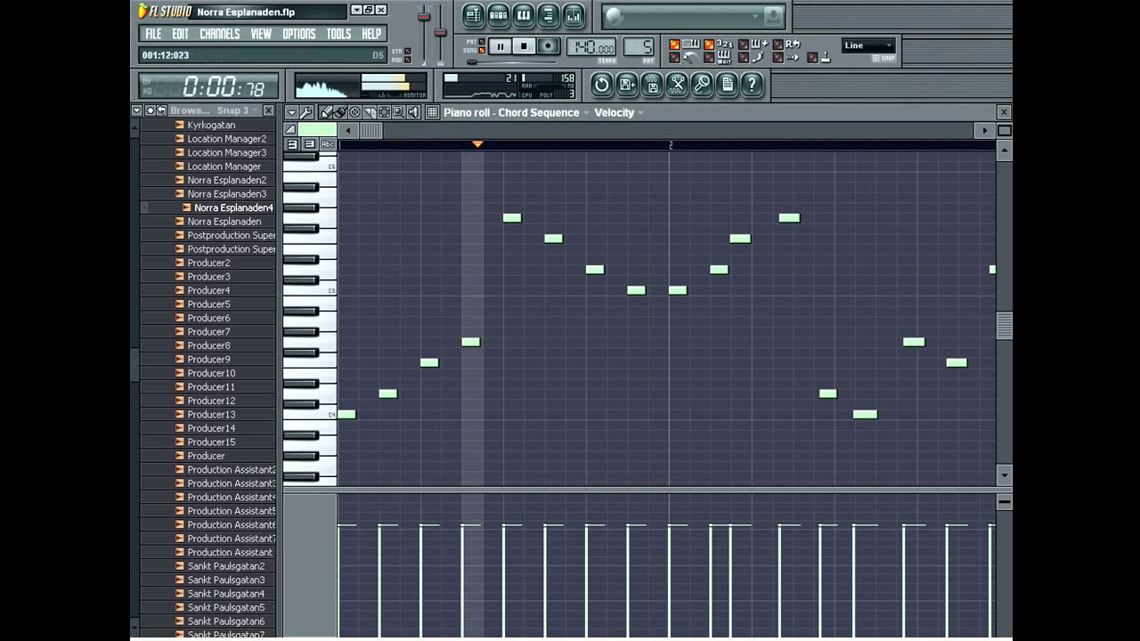
- Move bar 2's F5 and G5 notes onto the grid and audition them over the song
right_click(740, 238)
left_click(759, 238)
right_click(789, 217)
left_click(801, 217)
key("space")
key("space")
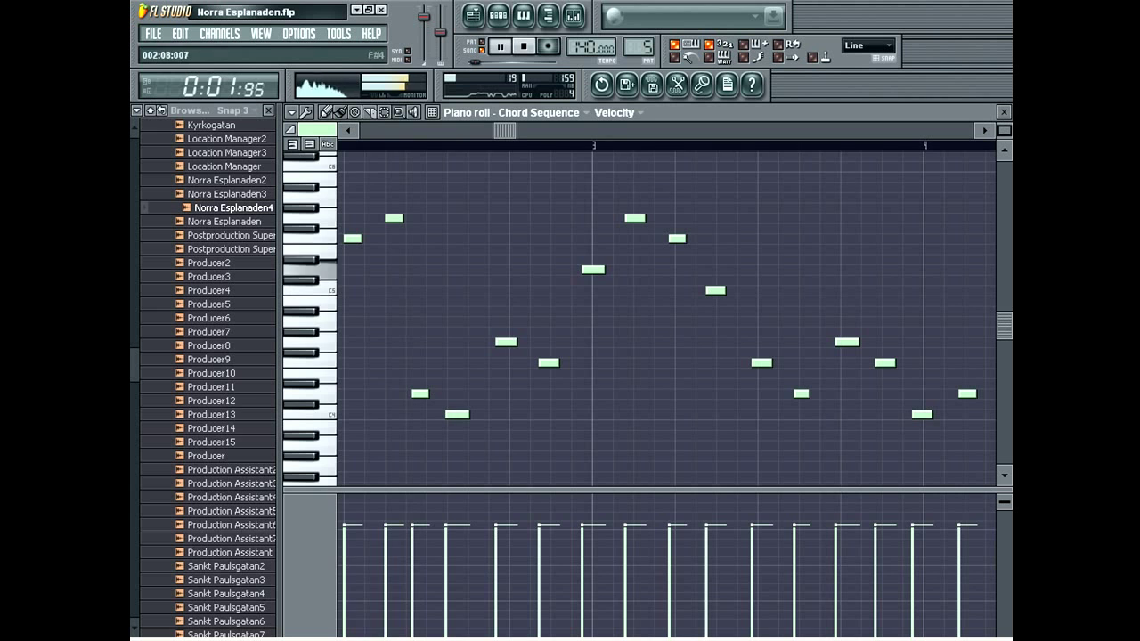
- Align bar 2's last four notes to the grid as D4, C4, G4 and F4
key("space")
left_click(433, 403)
right_click(433, 403)
right_click(427, 394)
left_click(429, 394)
right_click(457, 414)
left_click(475, 414)
right_click(506, 342)
left_click(517, 342)
right_click(549, 362)
left_click(558, 362)
- Align bar 3's notes to the grid as D5, G5, F5, C5, F4, D4, G4 and F4
right_click(593, 269)
left_click(600, 270)
left_click_drag(635, 217, 683, 238)
left_click_drag(715, 289, 725, 289)
left_click_drag(761, 363, 765, 362)
left_click_drag(801, 392, 807, 393)
left_click_drag(847, 341, 890, 362)
- Align bar 4's first five notes to the grid as C4, D4, G5, F5 and D5
left_click_drag(505, 131, 602, 131)
left_click_drag(624, 414, 634, 414)
left_click_drag(669, 393, 676, 393)
right_click(713, 218)
left_click(716, 219)
right_click(755, 239)
left_click(758, 239)
right_click(793, 269)
left_click(798, 268)
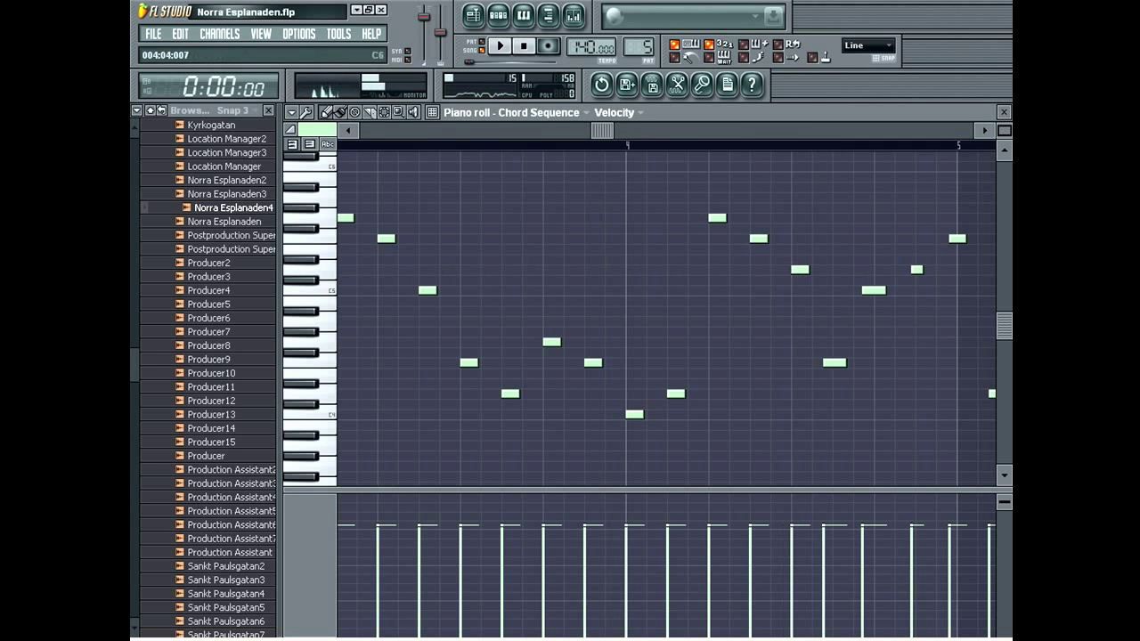
- Align bar 4's last three notes to the grid as F4, C5 and D5
scroll(667, 312, "right", 4)
left_click_drag(569, 362, 578, 362)
left_click_drag(610, 291, 619, 280)
right_click(620, 280)
right_click(654, 269)
left_click(619, 290)
left_click(659, 269)
- Place bar 5's F5, D4, G5, F4 and D4 notes on the grid and audition the passage
right_click(691, 238)
left_click(701, 239)
right_click(770, 218)
left_click(784, 218)
right_click(733, 393)
left_click(743, 394)
right_click(827, 363)
left_click(826, 363)
key("space")
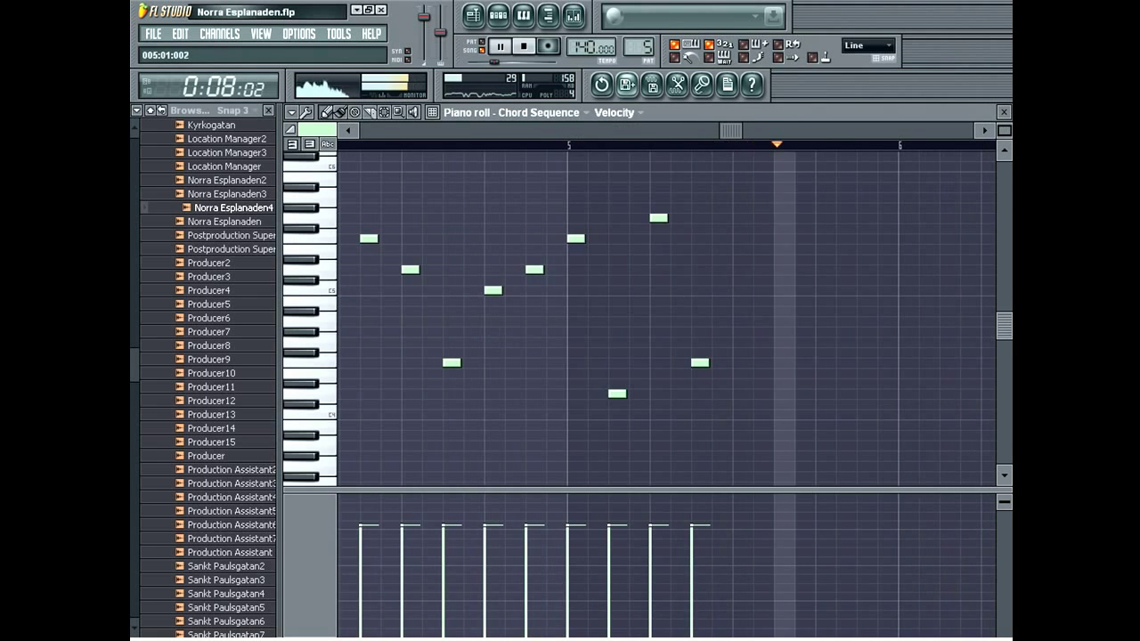
key("space")
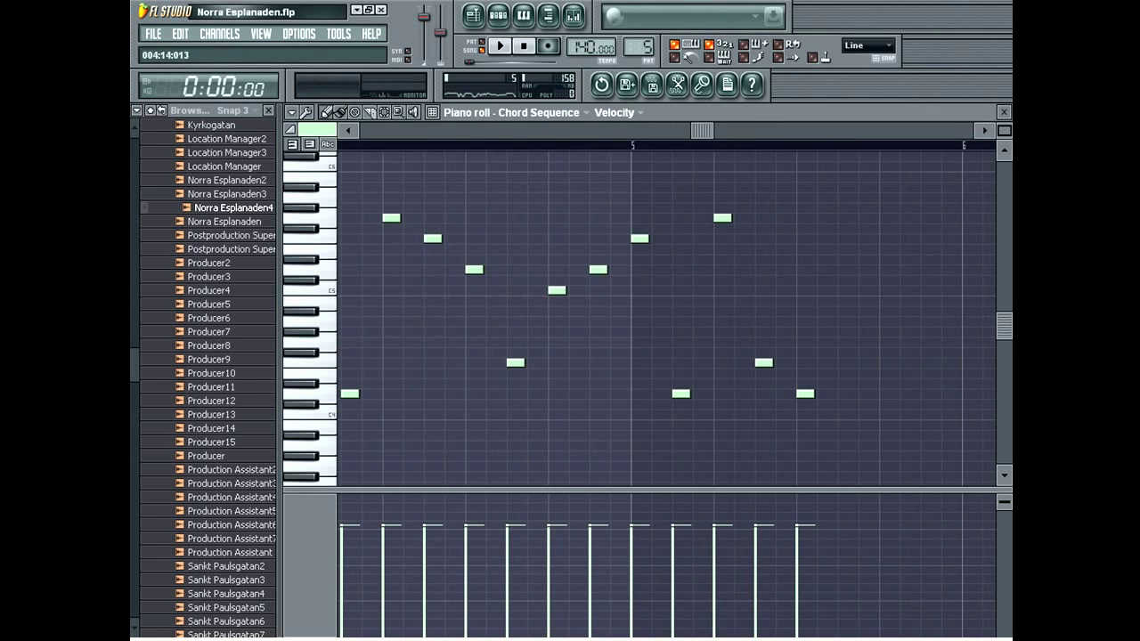
- Copy bar 4's last three notes, F4, C5 and D5, to the same place at the end of bar 5
left_click_drag(506, 145, 609, 145)
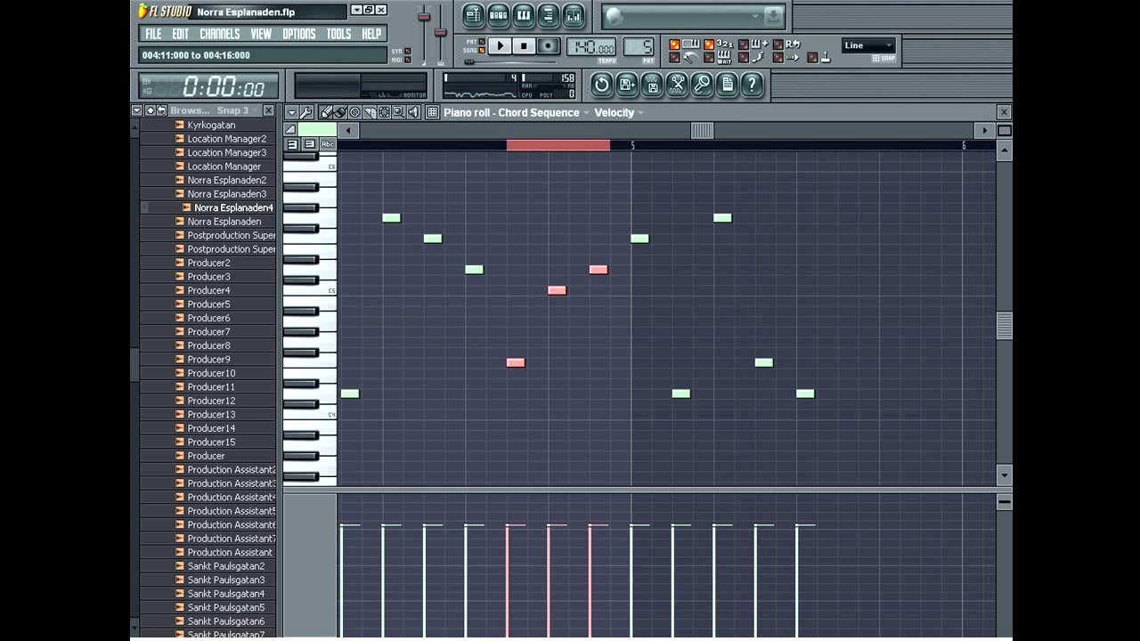
key("ctrl+v")
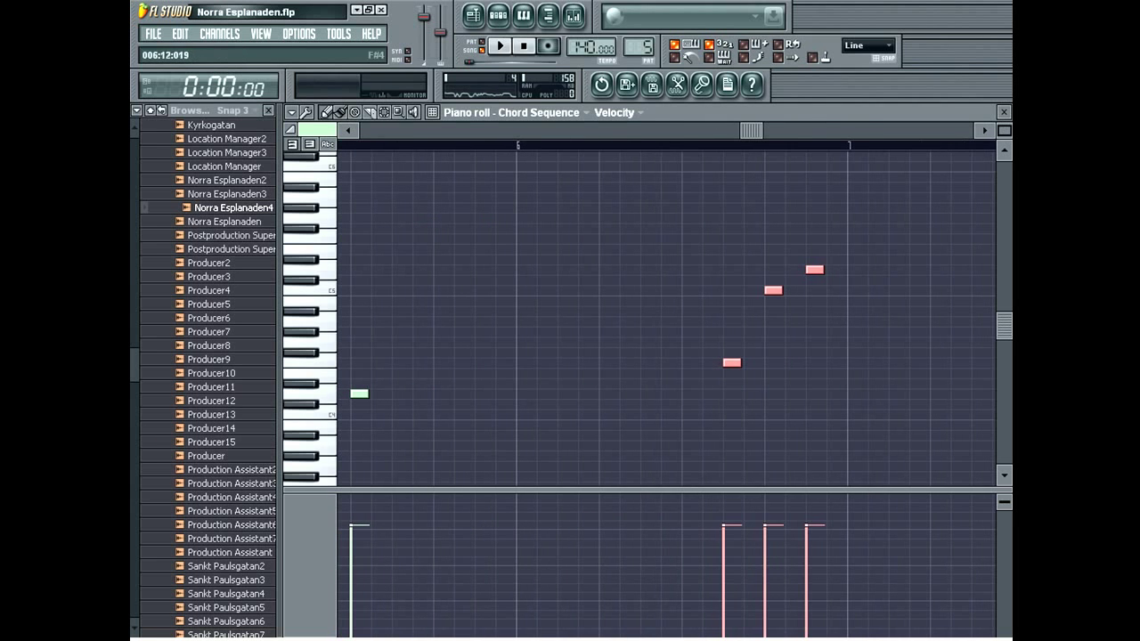
left_click_drag(732, 362, 401, 362)
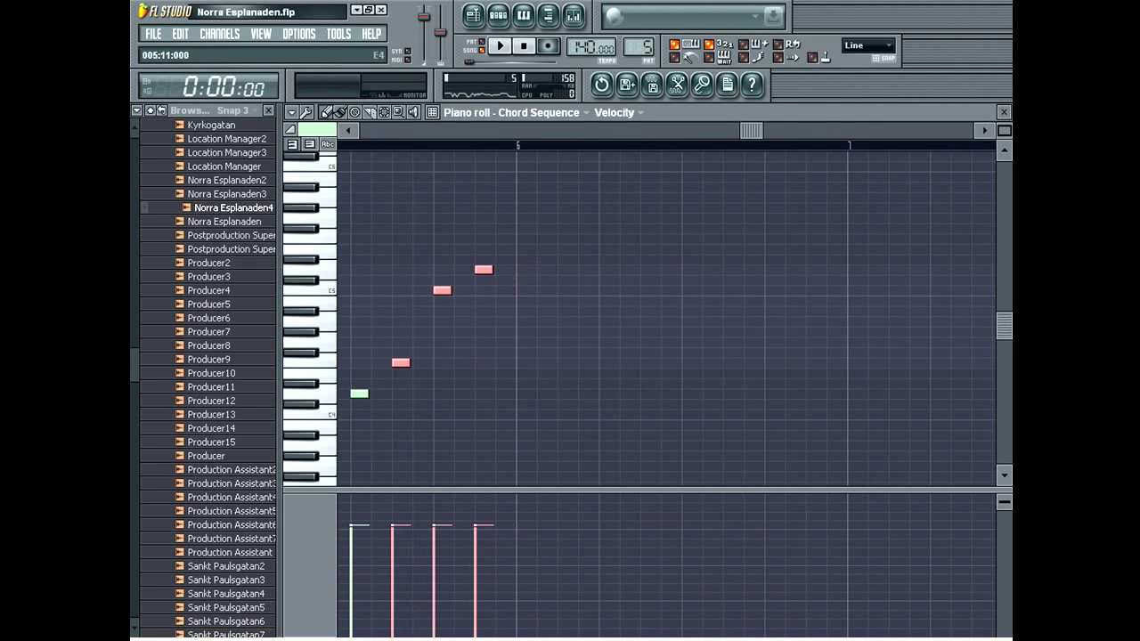
- Copy the notes of bars 2 to 4 and paste them into bars 6 to 8
key("Page_Down")
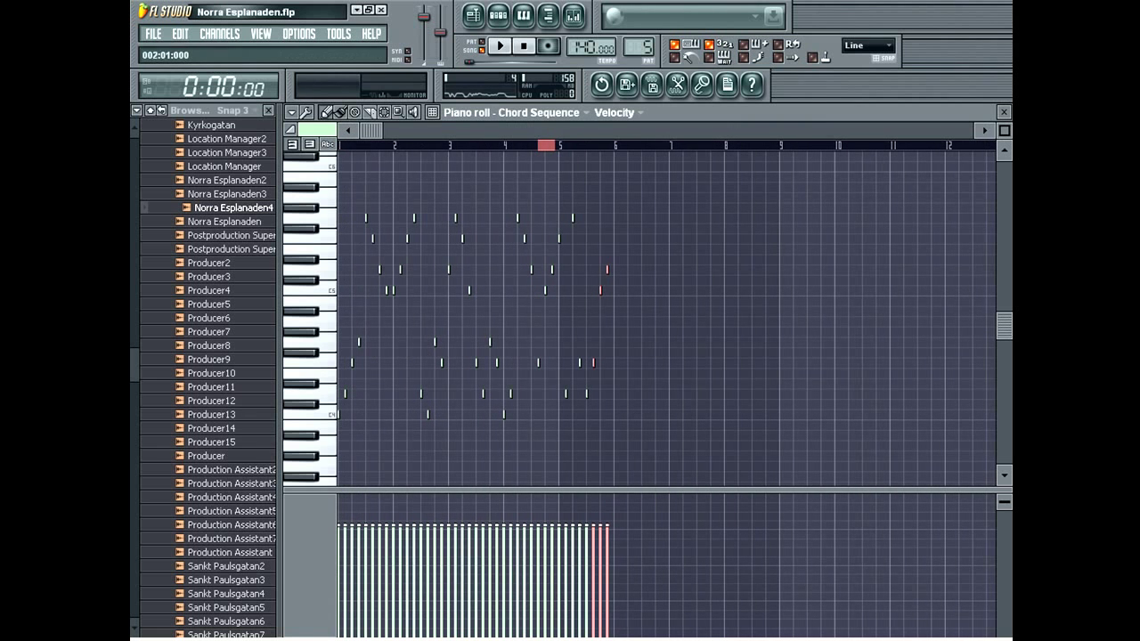
left_click_drag(393, 146, 559, 145)
left_click_drag(370, 131, 824, 131)
key("ctrl+v")
- Audition the eight-bar melody in the playlist over bars 2 to 8, and reopen Pattern 5's notes
key("space")
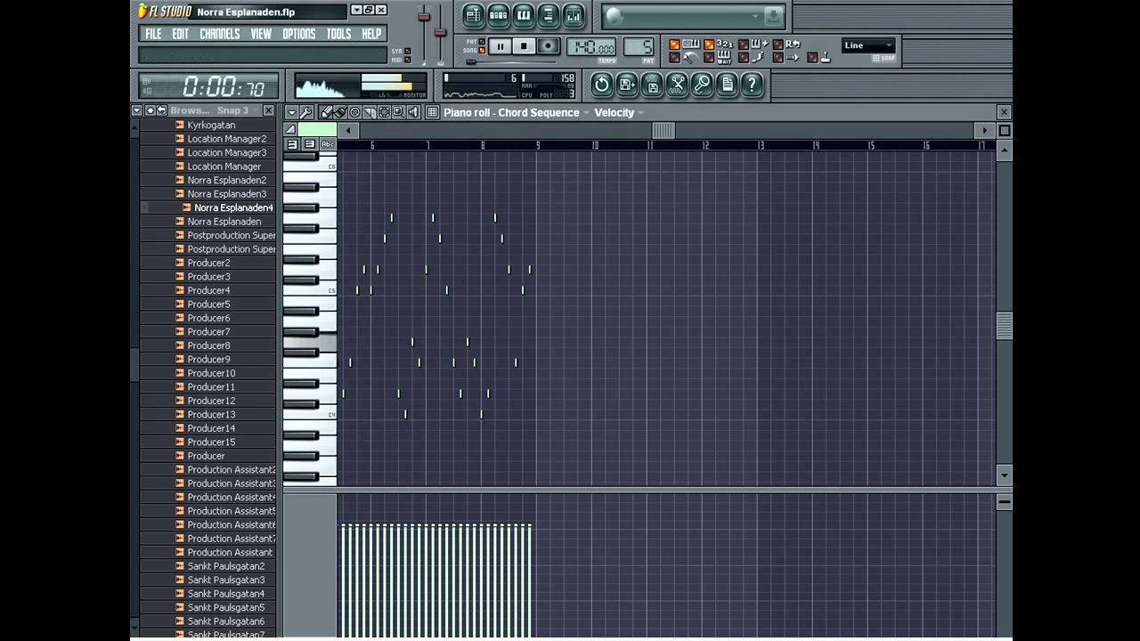
key("F5")
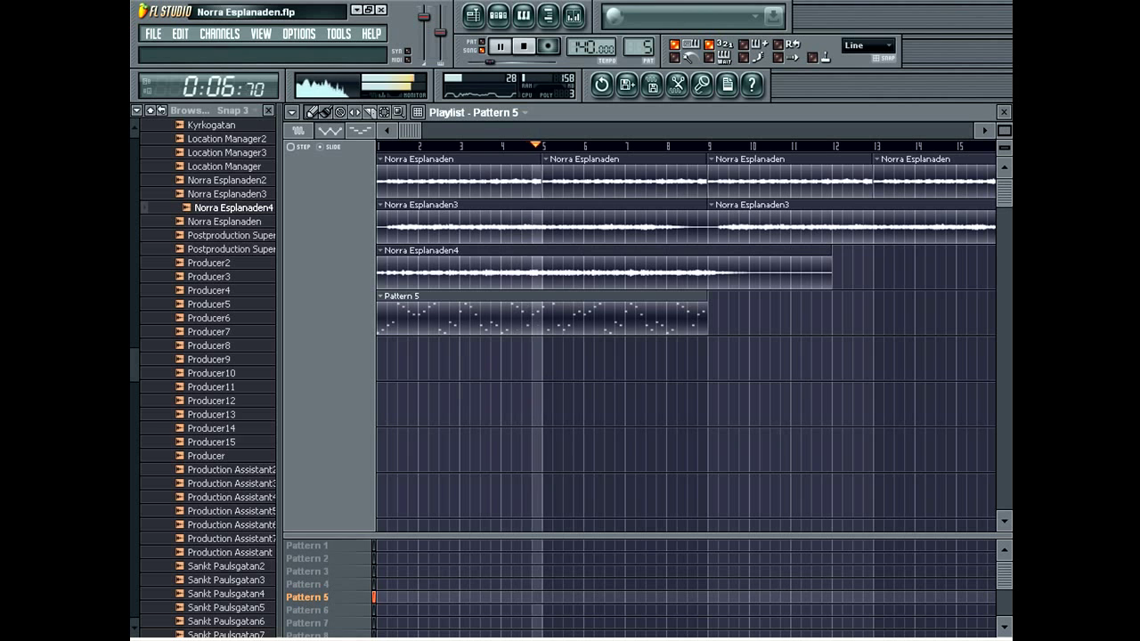
left_click(428, 145)
left_click(562, 146)
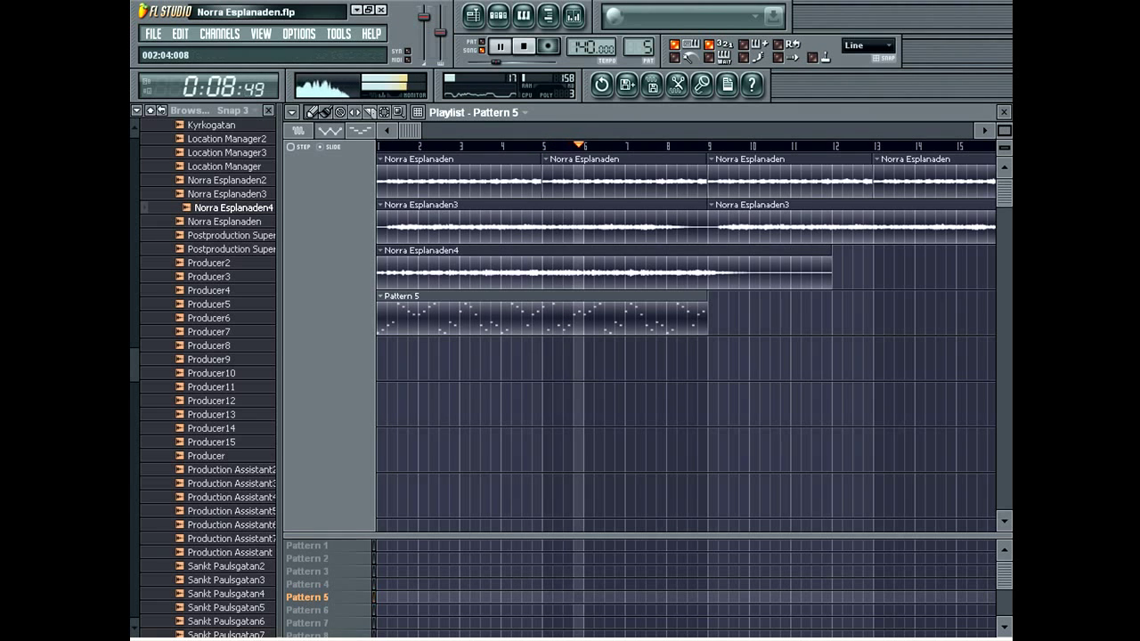
left_click_drag(419, 145, 708, 145)
double_click(485, 312)
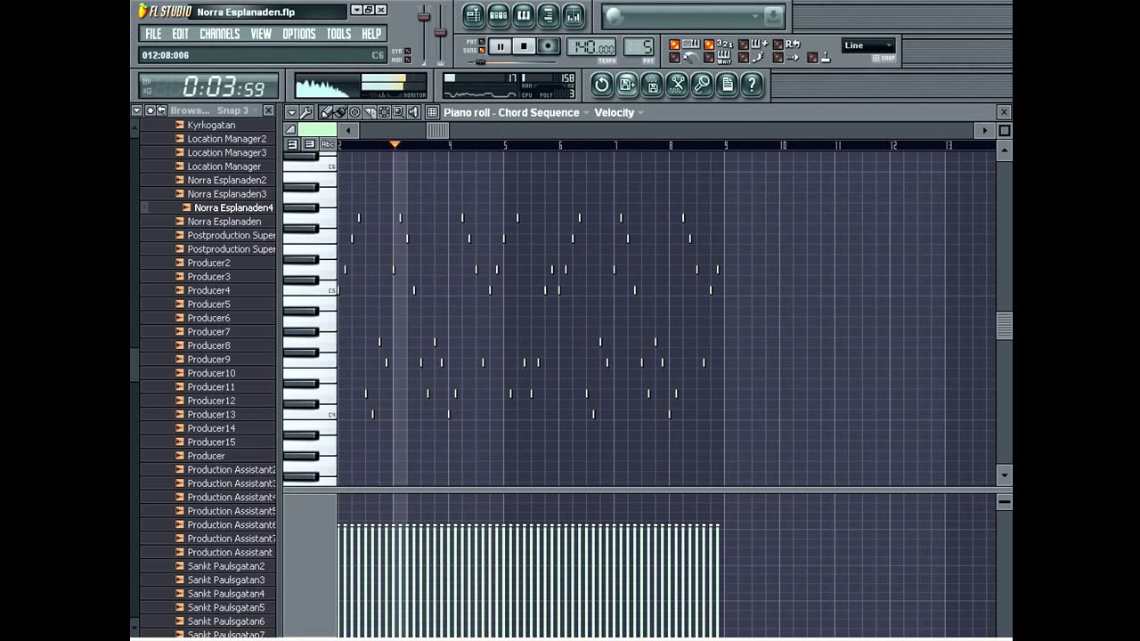
- Raise the F5 note in bar 3 to A5 and audition the melody around it
key("shift+1")
key("space")
key("space")
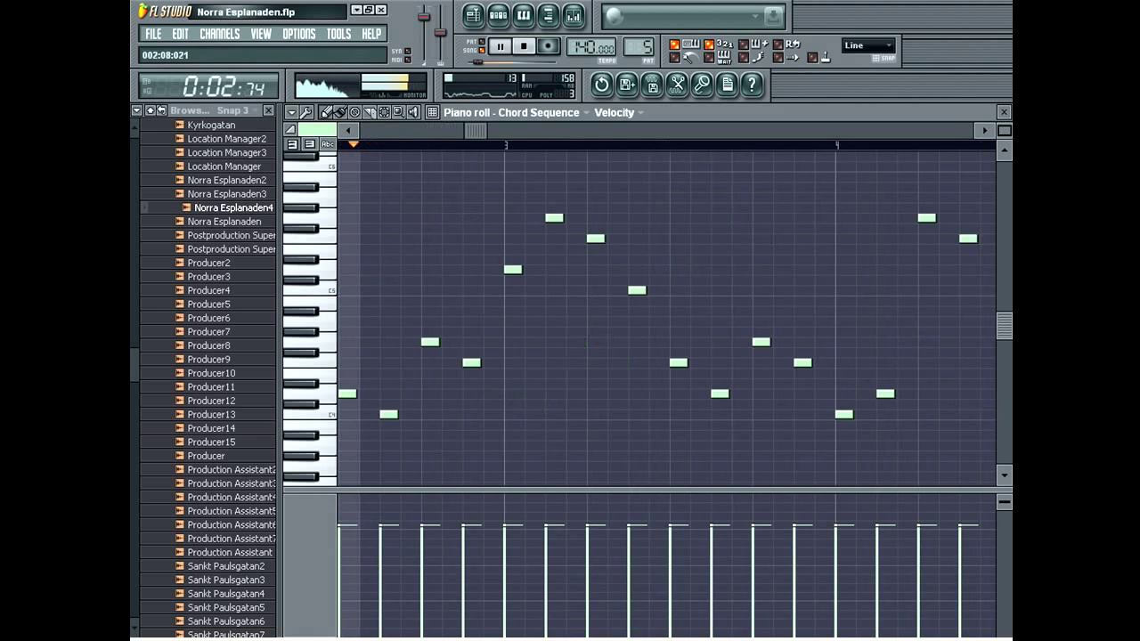
key("space")
left_click_drag(569, 238, 569, 197)
key("space")
key("space")
key("space")
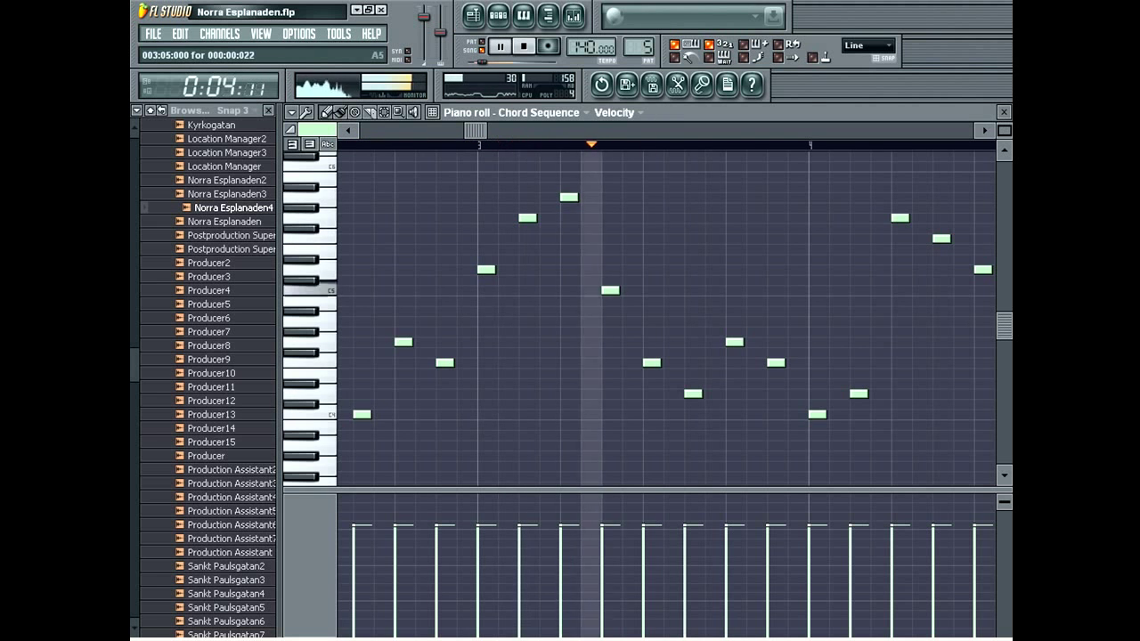
- Raise the G4 note in bar 3 to A4 and play the rest of the melody
key("space")
left_click_drag(735, 341, 735, 320)
key("space")
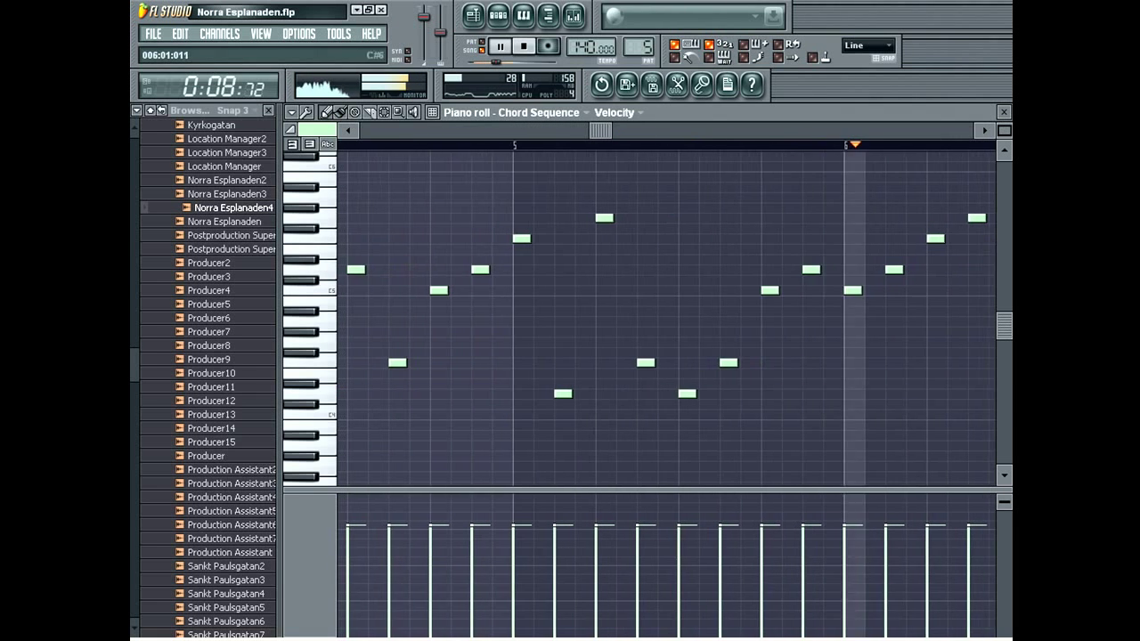
left_click_drag(1004, 131, 1005, 148)
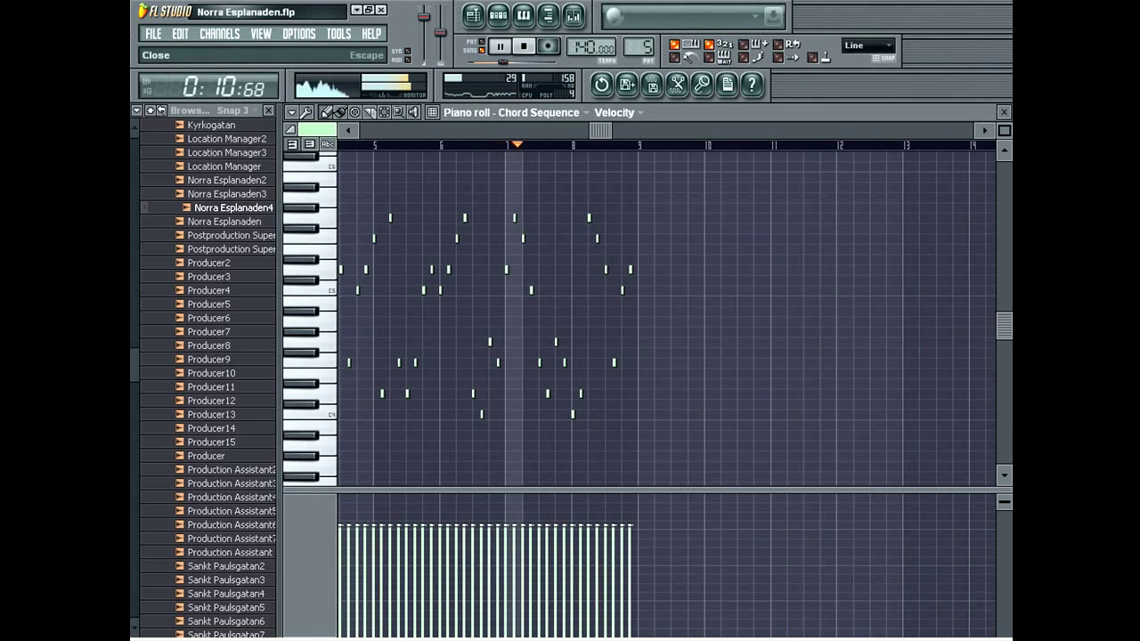
- Move the Pattern 5 clip to start at bar 9 and delete the second Norra Esplanaden3 clip there
left_click(1004, 113)
left_click(648, 112)
left_click_drag(541, 315, 873, 315)
left_click_drag(410, 131, 620, 131)
left_click(416, 145)
right_click(493, 225)
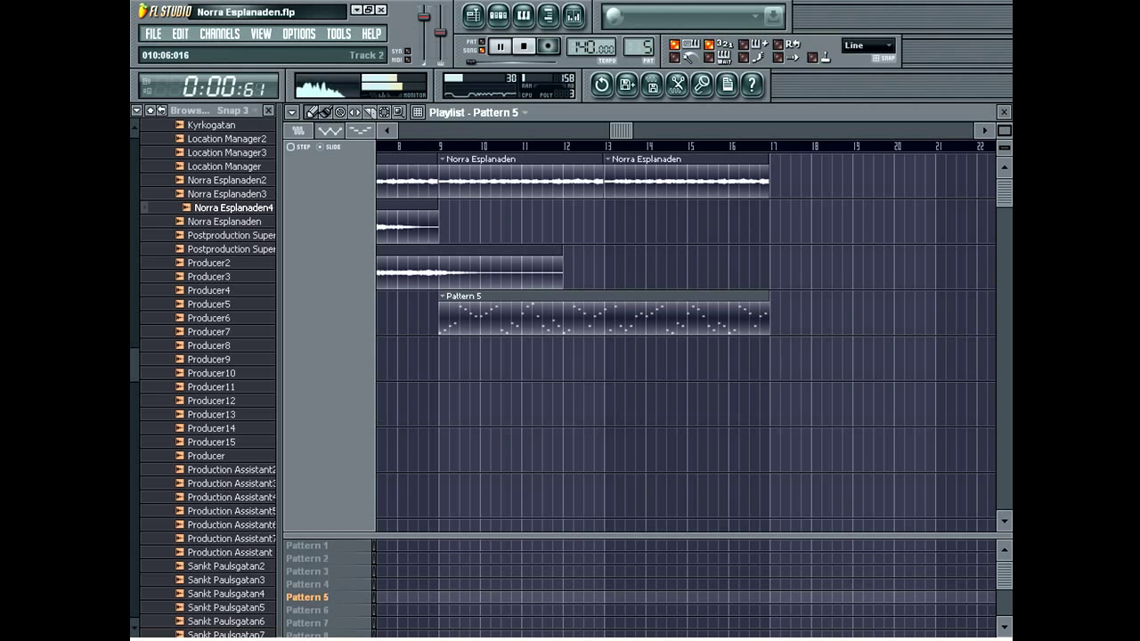
- Lengthen Pattern 5 beyond its melody so its playlist clip ends at bar 20
double_click(740, 314)
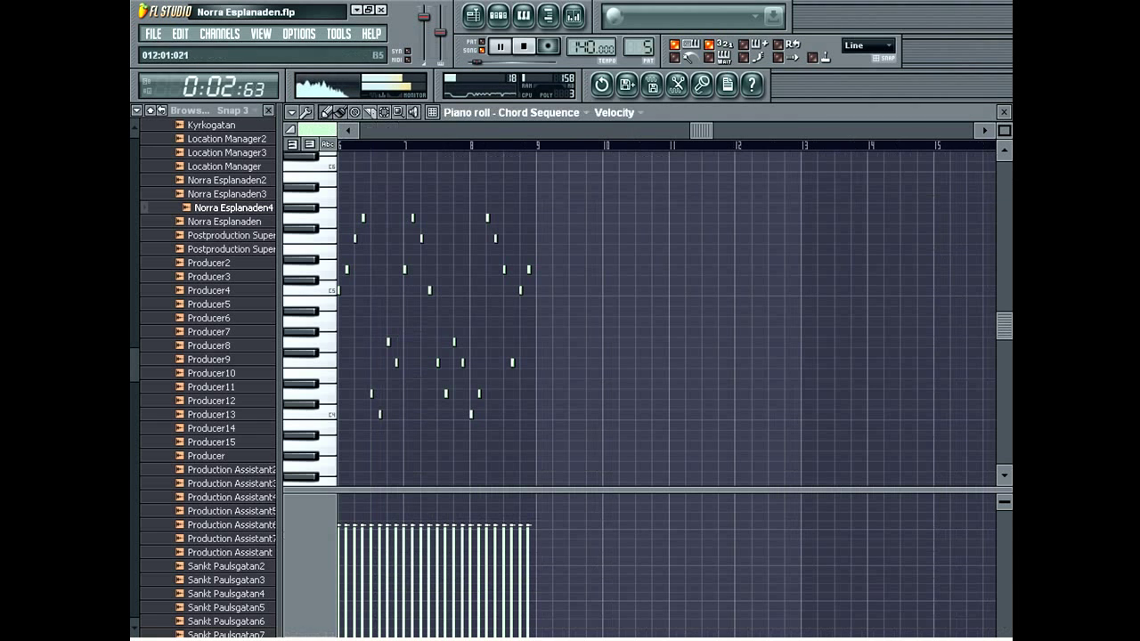
key("F6")
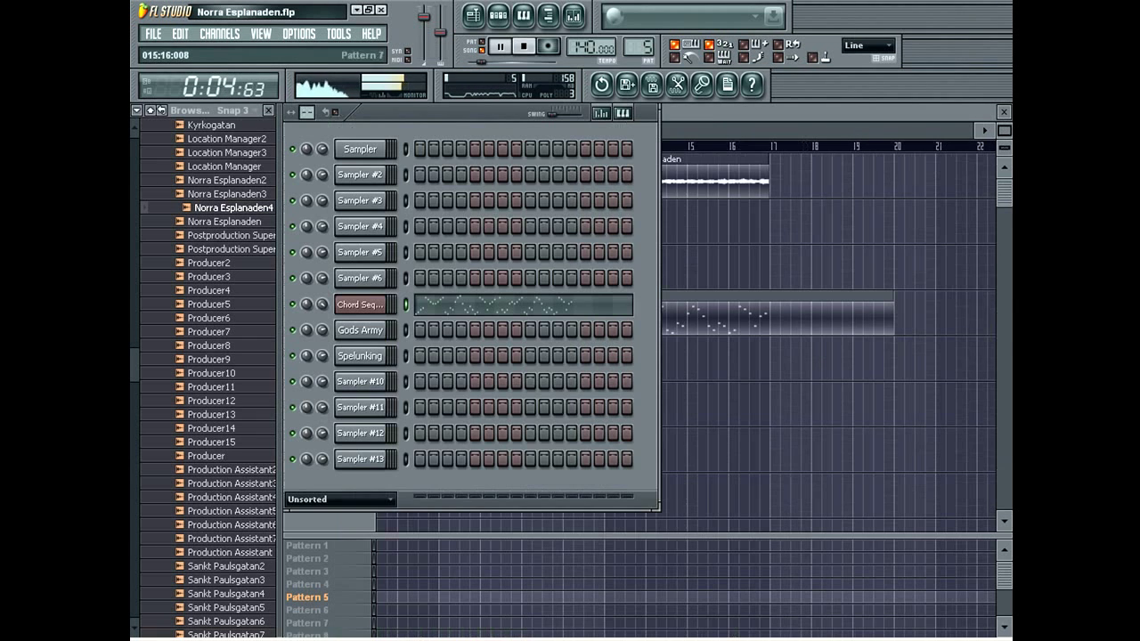
- Duplicate the Chord Sequence channel's instrument onto the Sampler #6 channel
right_click(385, 297)
left_click(408, 327)
key("ctrl+c")
key("Escape")
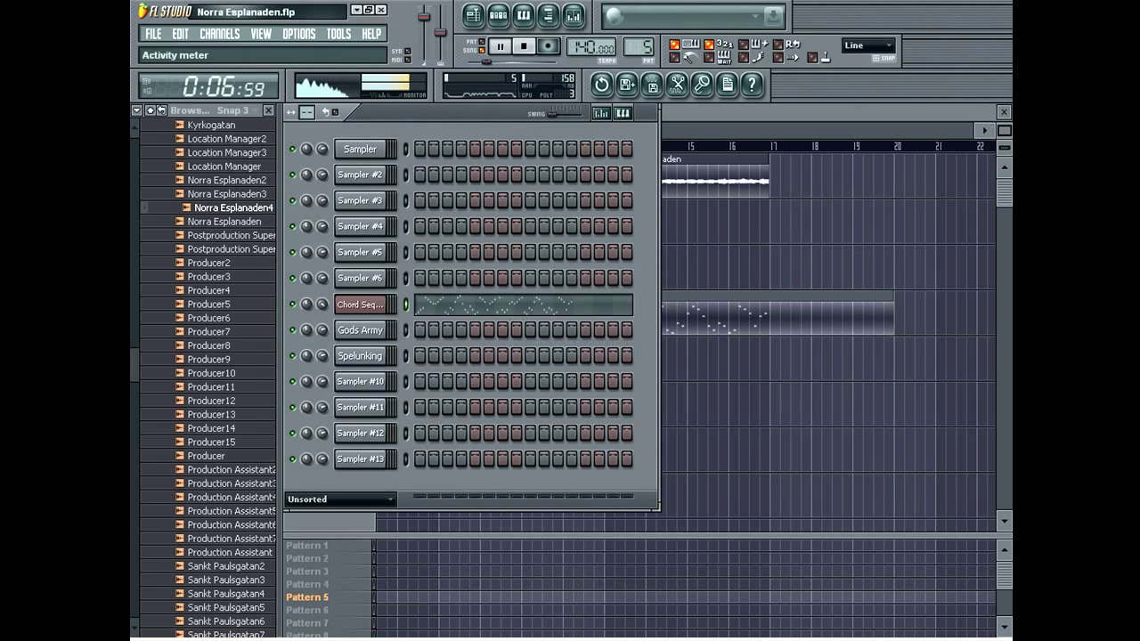
right_click(387, 271)
left_click(420, 300)
key("ctrl+v")
key("Return")
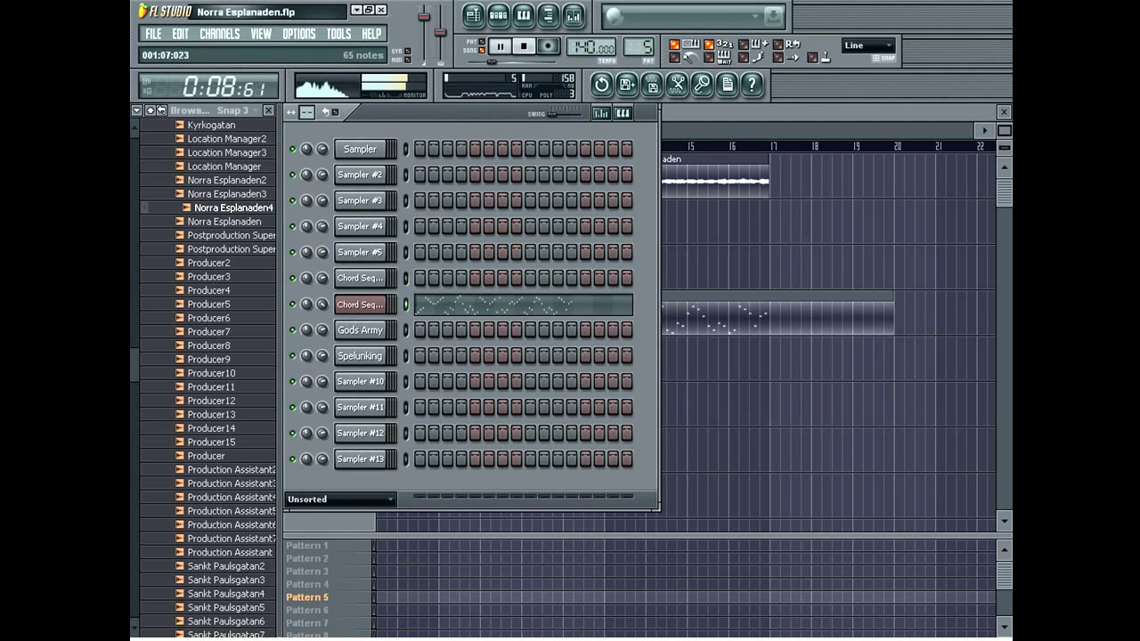
- Copy the melody notes into the duplicate Chord Sequence channel and solo the original one
key("space")
right_click(293, 304)
left_click(318, 315)
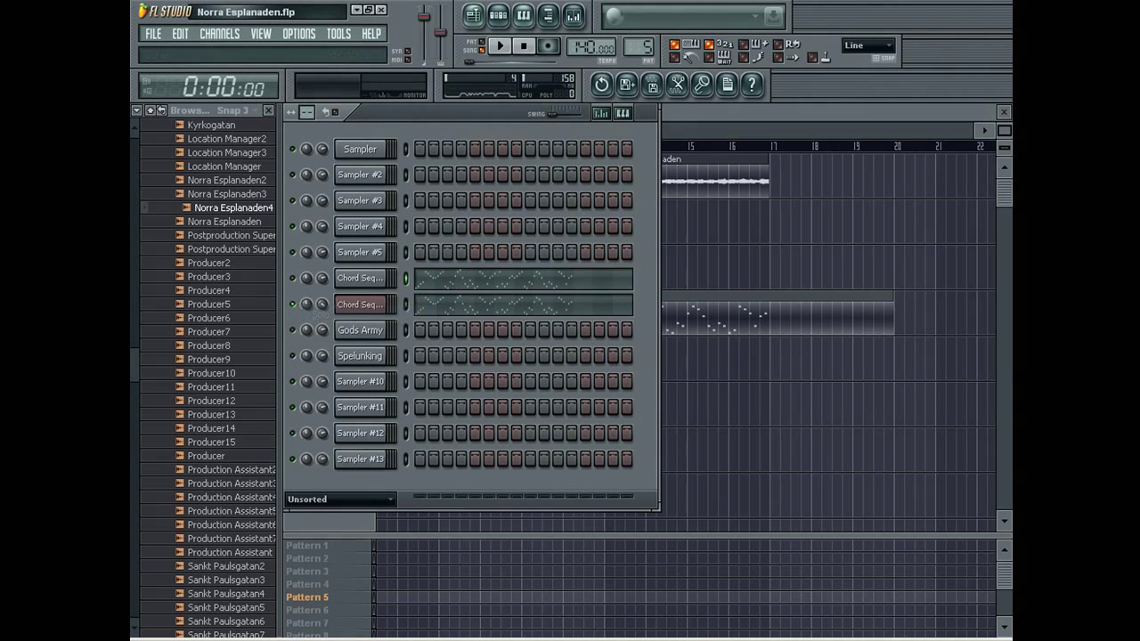
- Render Pattern 5 in pattern mode to the WAV file Norra Esplanaden5 in the Film Making folder
left_click(573, 15)
left_click(573, 15)
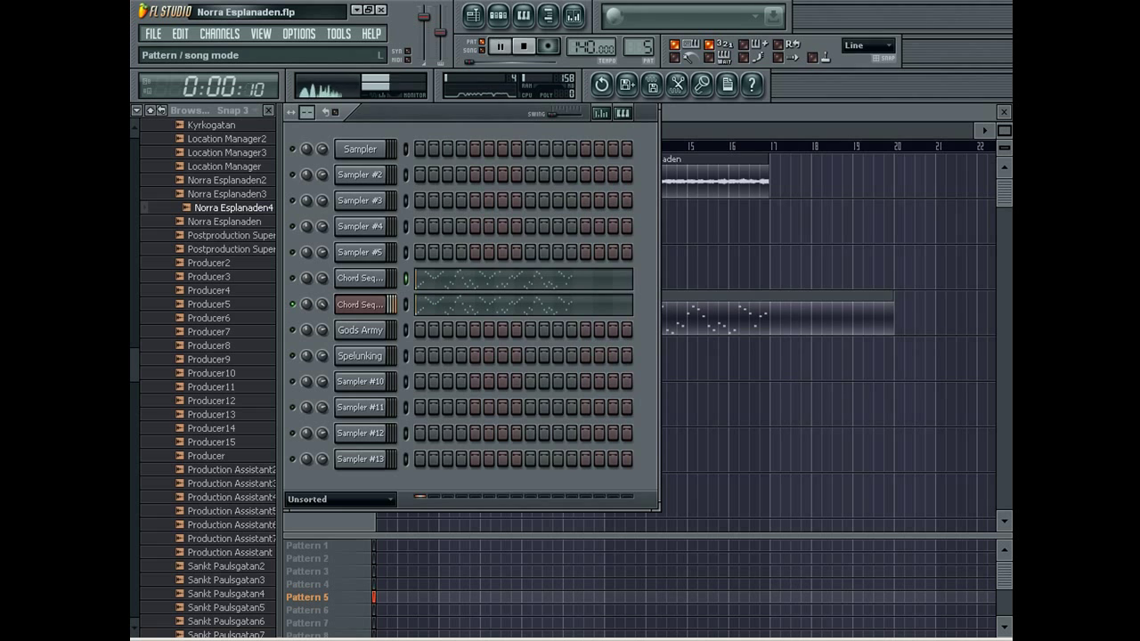
key("ctrl+r")
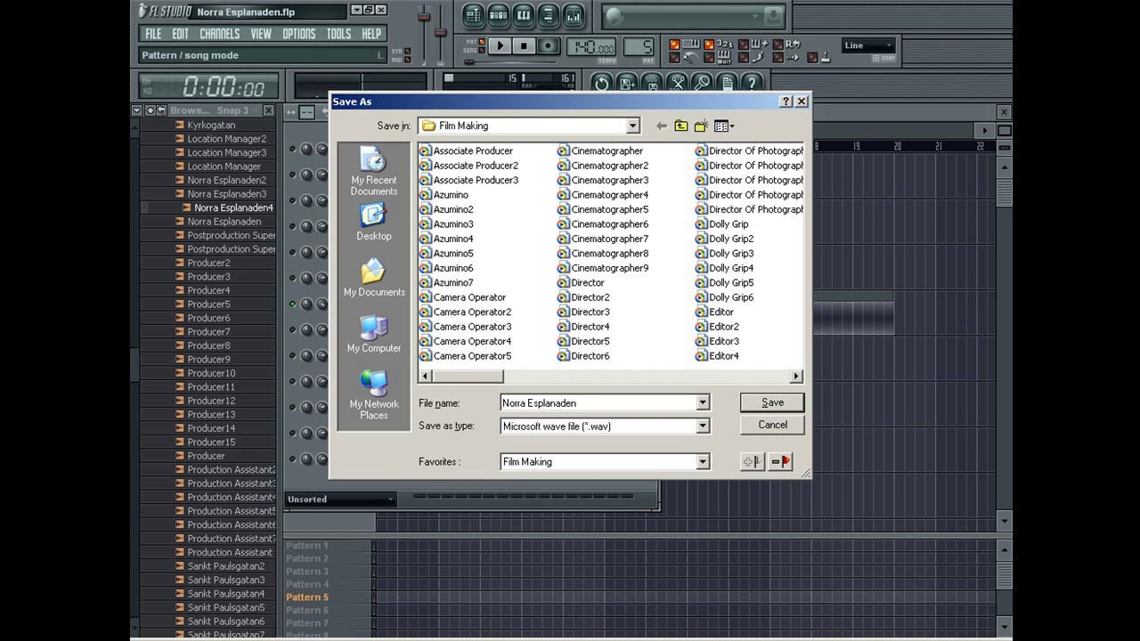
key("Return")
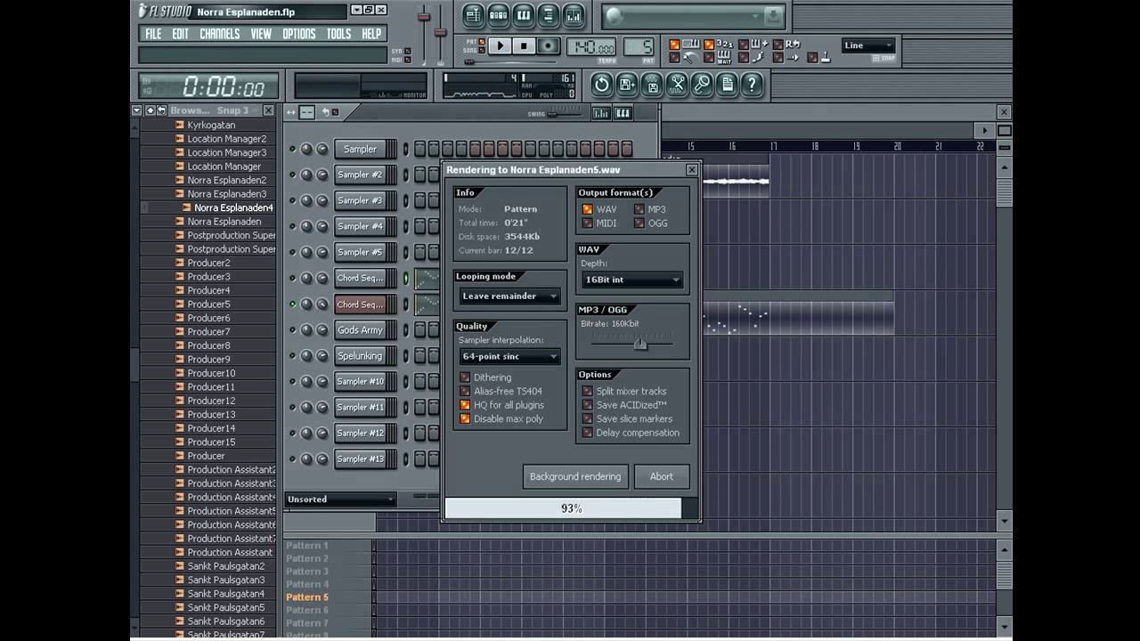
- Refresh the sample browser and replace the Pattern 5 clip at bar 9 with Norra Esplanaden5
left_click(161, 111)
left_click(837, 223)
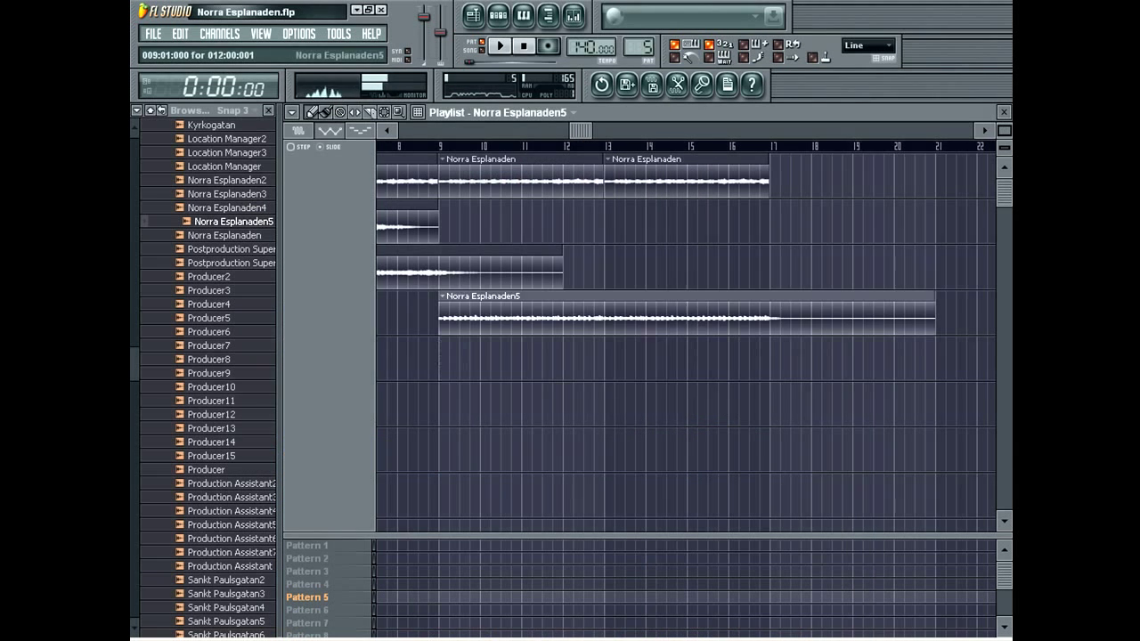
- Select all playlist clips, duplicate them along the arrangement, and clear the selection
key("ctrl+a")
key("ctrl+c")
key("ctrl+v")
left_click_drag(443, 180, 816, 180)
left_click(726, 449, "ctrl")
key("ctrl+d")
key("F5")
- Unsolo the Chord Sequence channel and set the channel list to show all channels
right_click(295, 225)
left_click(320, 232)
left_click(340, 267)
left_click(340, 283)
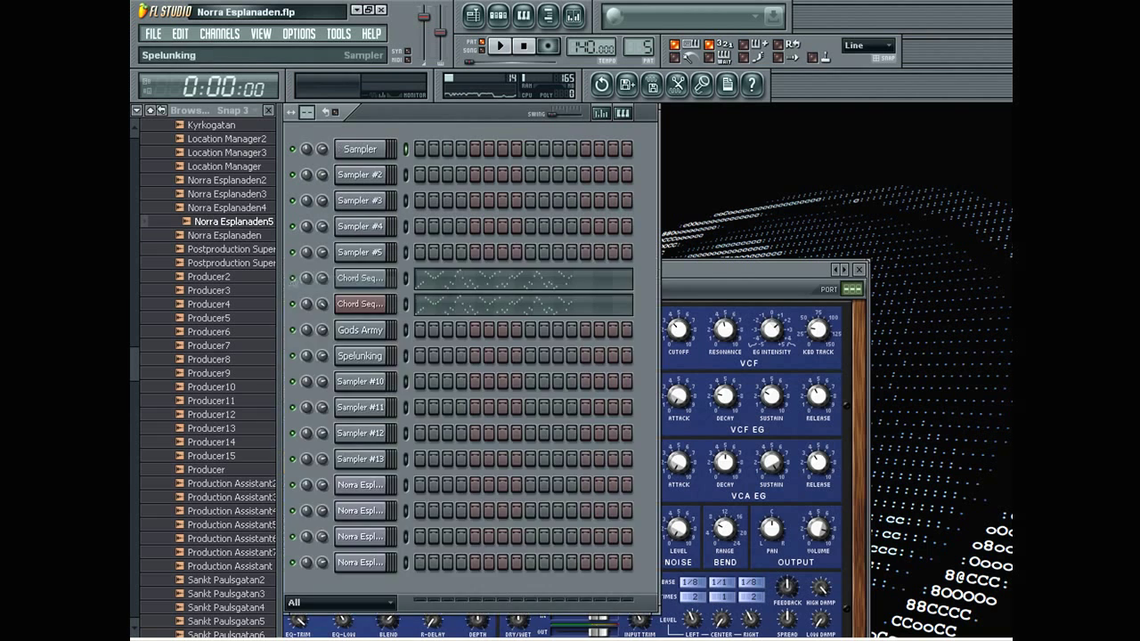
- Cut the melody notes from the original Chord Sequence channel, keeping those in its duplicate
left_click(359, 278)
left_click(406, 304)
left_click(359, 304)
key("ctrl+x")
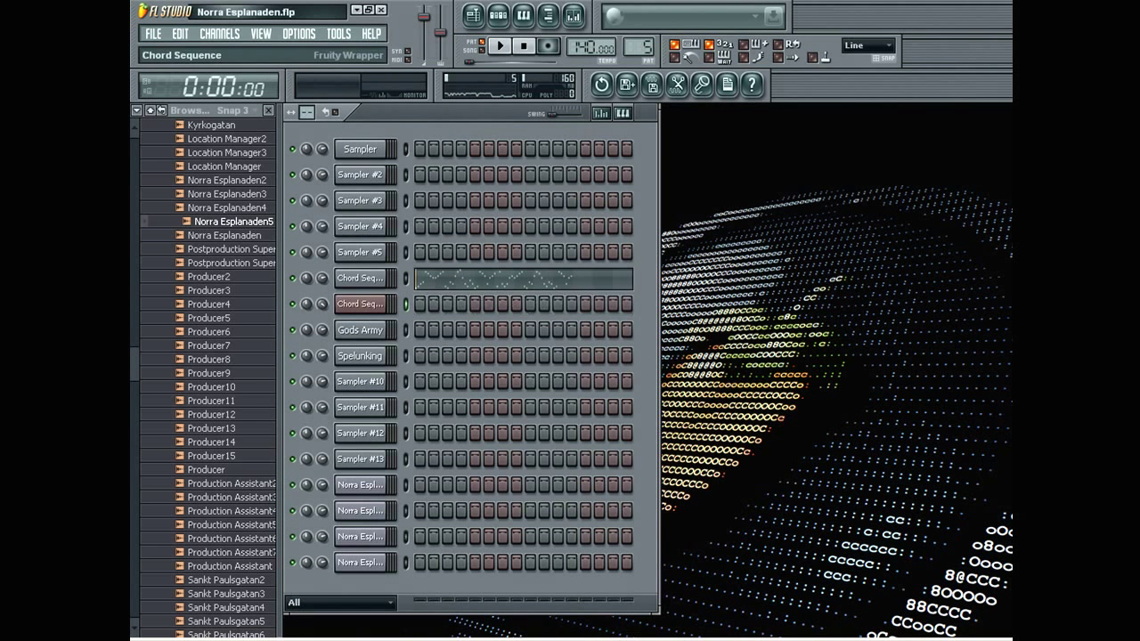
- Switch to the empty Pattern 6 and play the arrangement
key("KP_Add")
key("space")
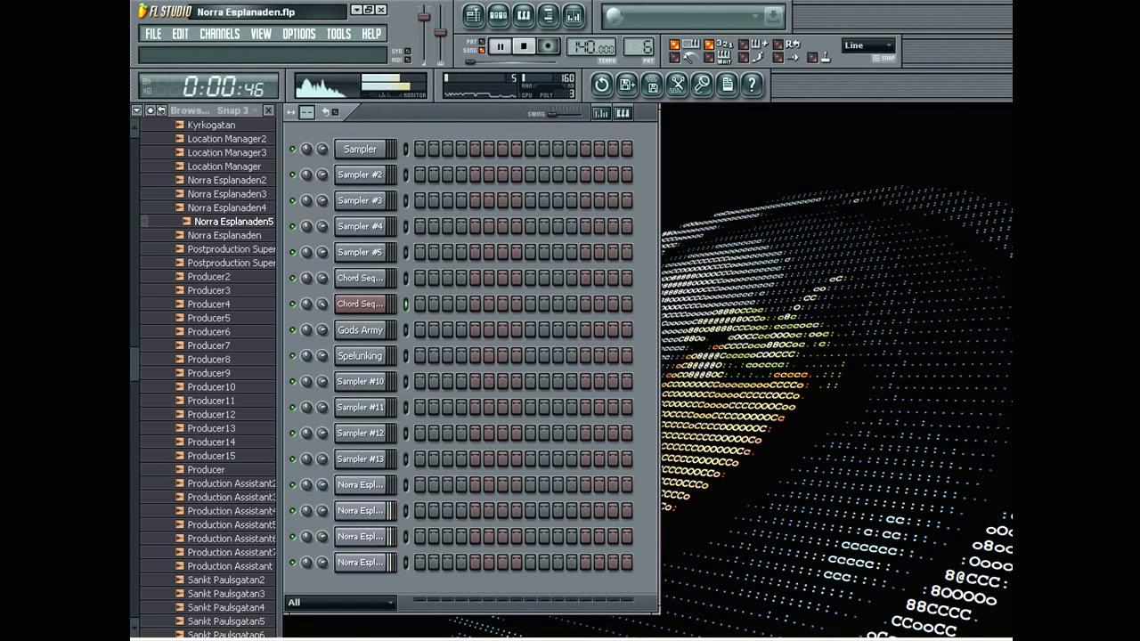